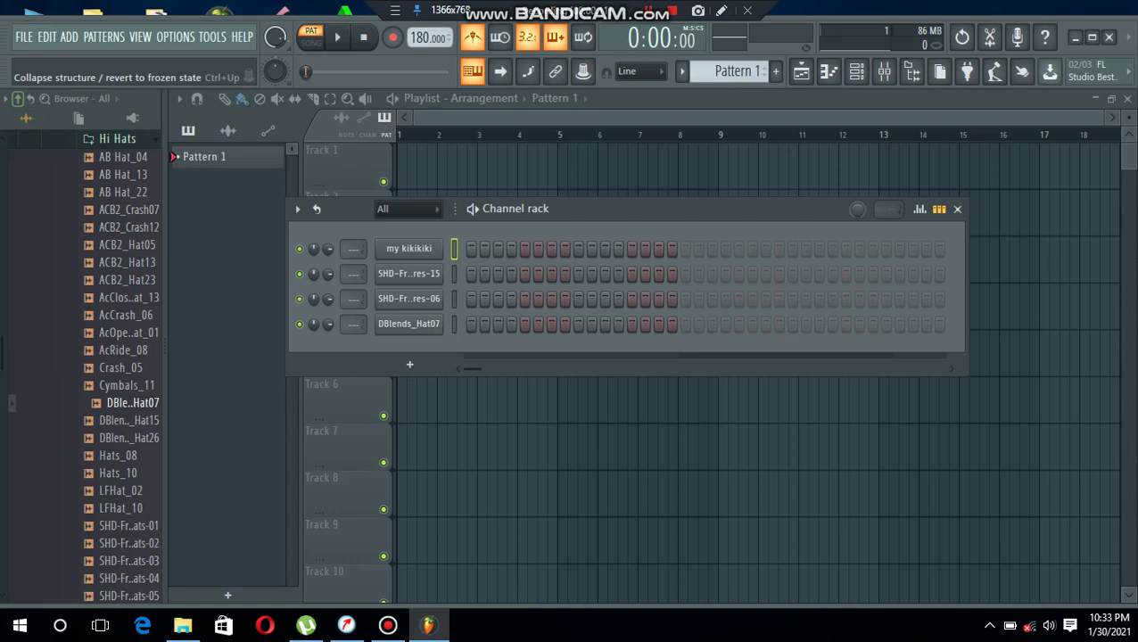
- Add Hypersonic from the recent files to the channel rack and raise its part 1 level to +6.0 dB
left_click(17, 98)
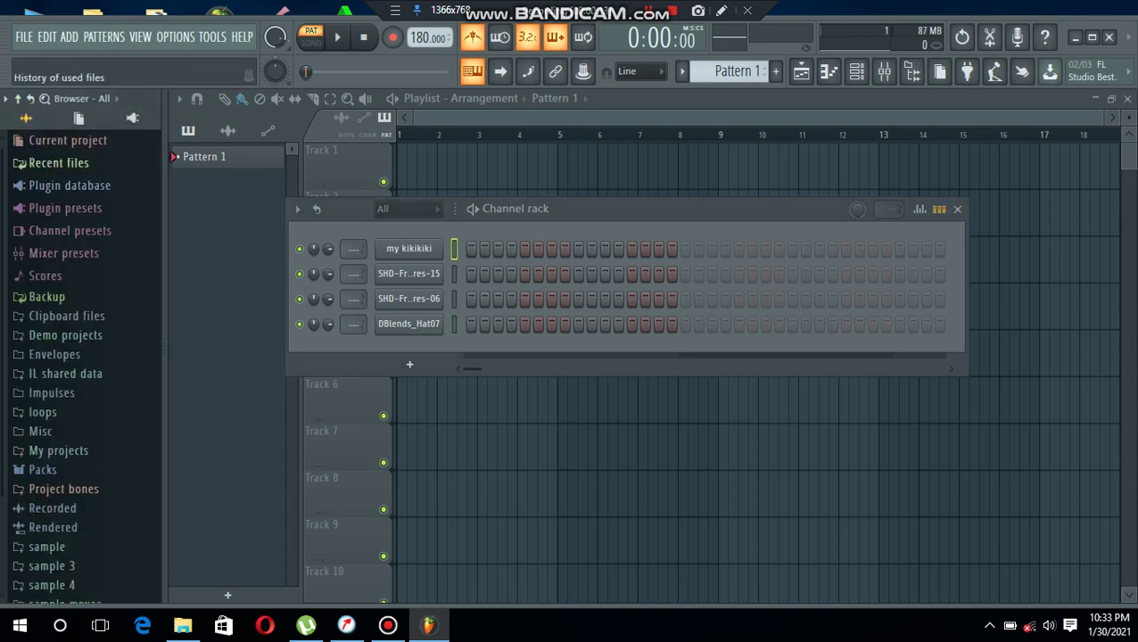
left_click(59, 162)
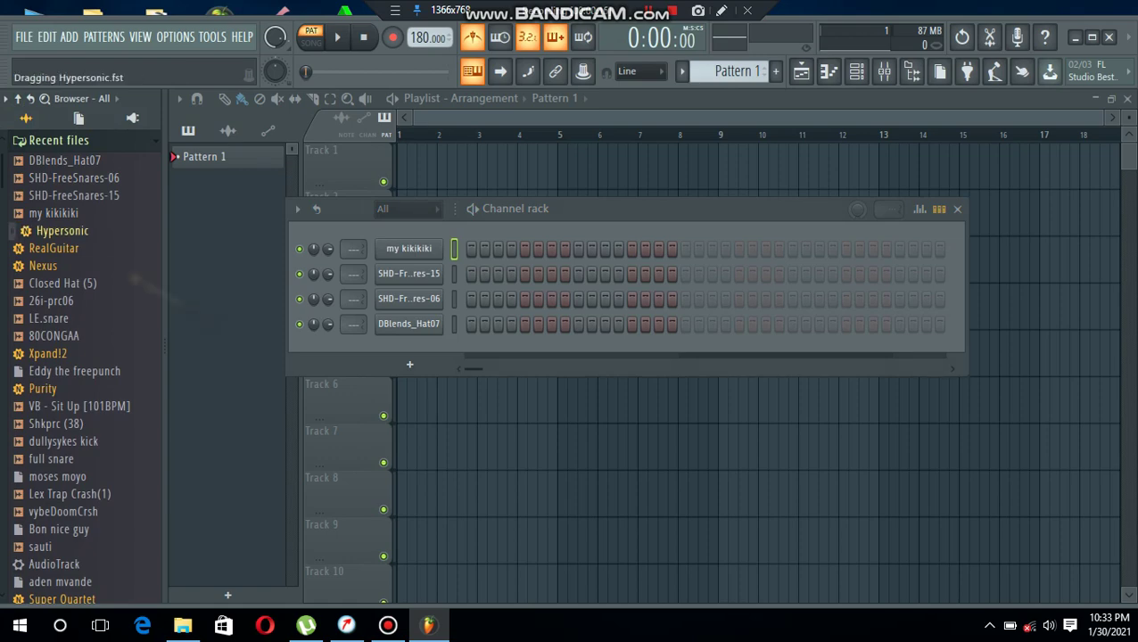
left_click_drag(133, 279, 397, 385)
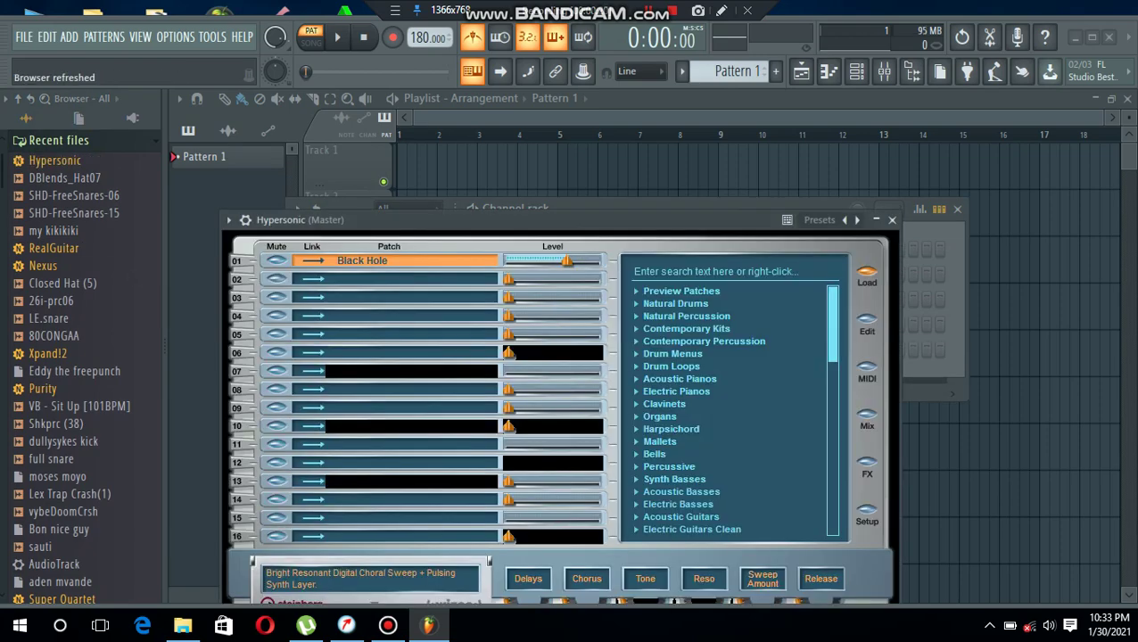
left_click_drag(567, 260, 570, 260)
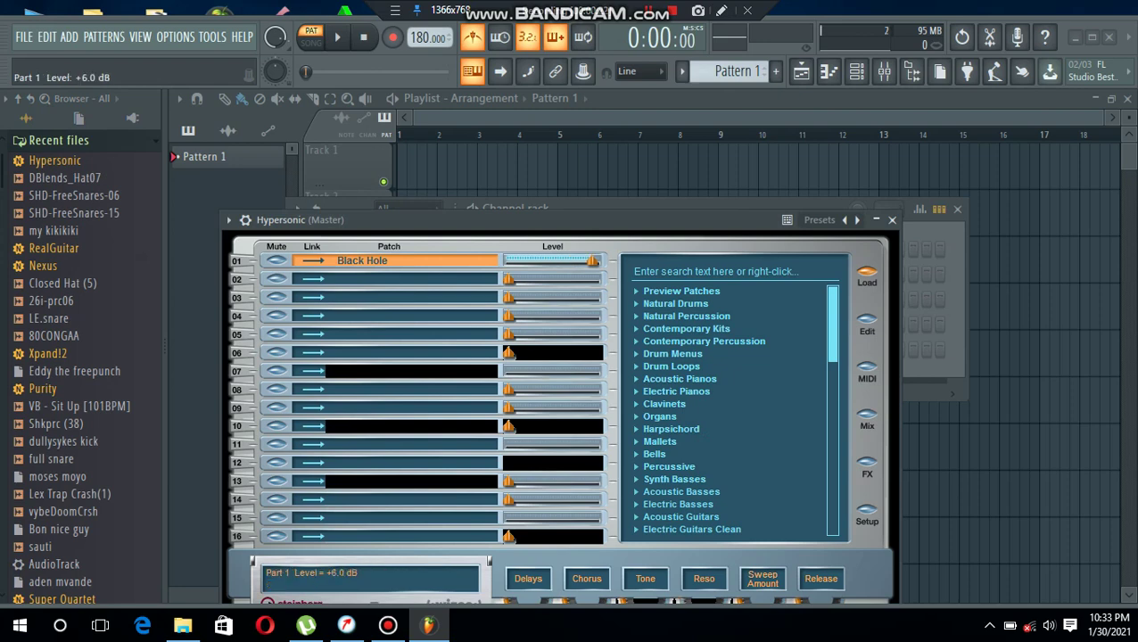
- Load the Strings + Horns patch from the Orchestral category into Hypersonic's part 1 and close the plugin window
scroll(738, 409, "down", 2)
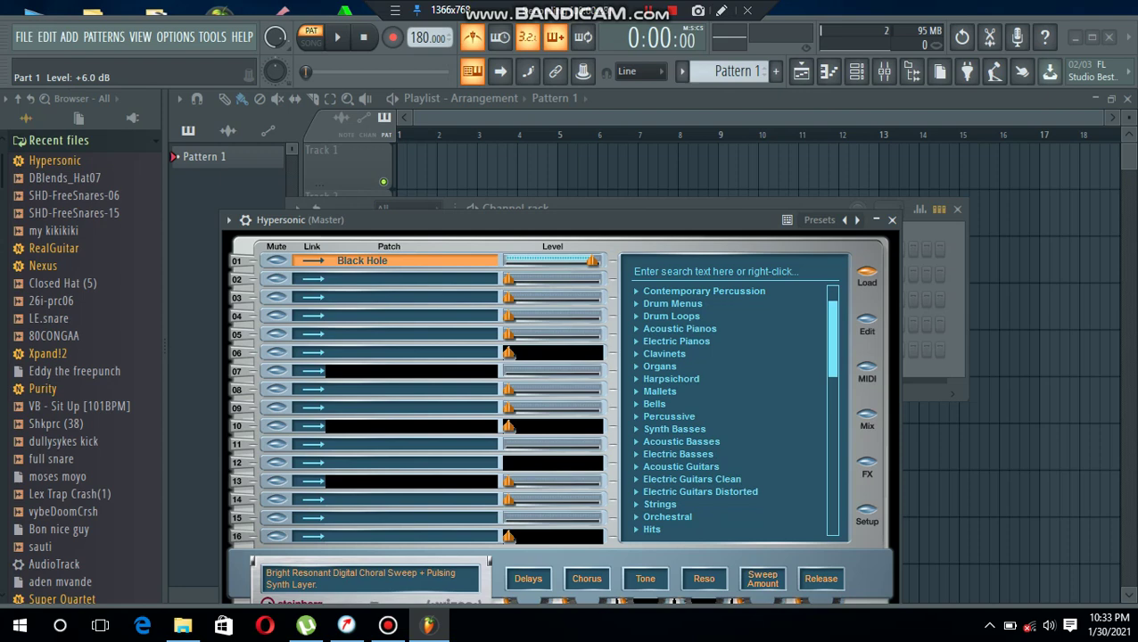
scroll(738, 409, "down", 3)
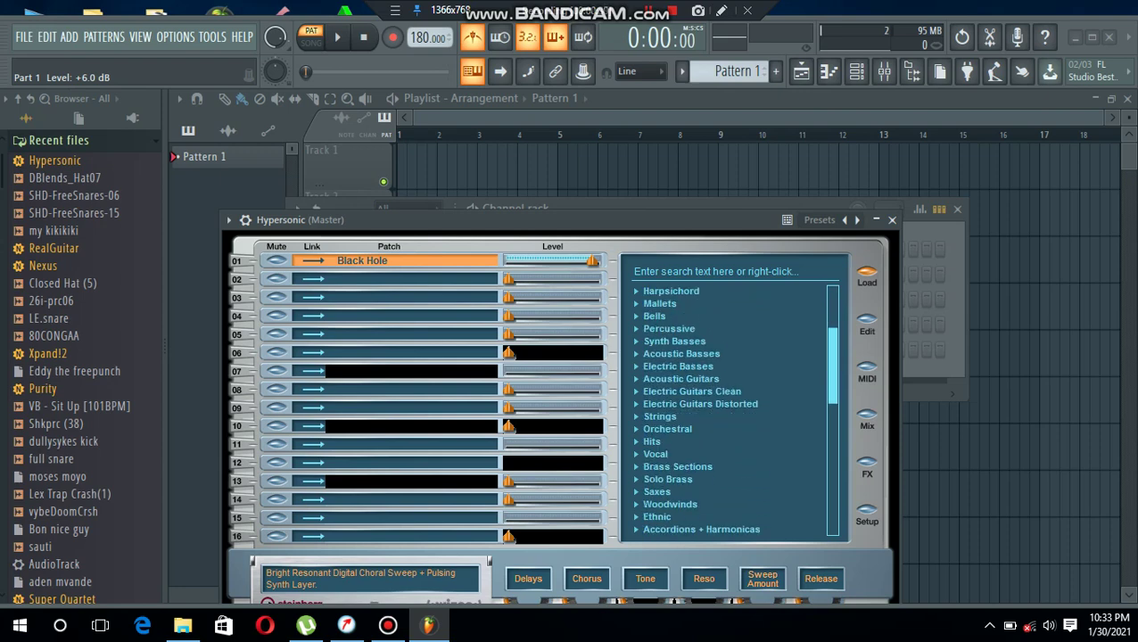
left_click(667, 429)
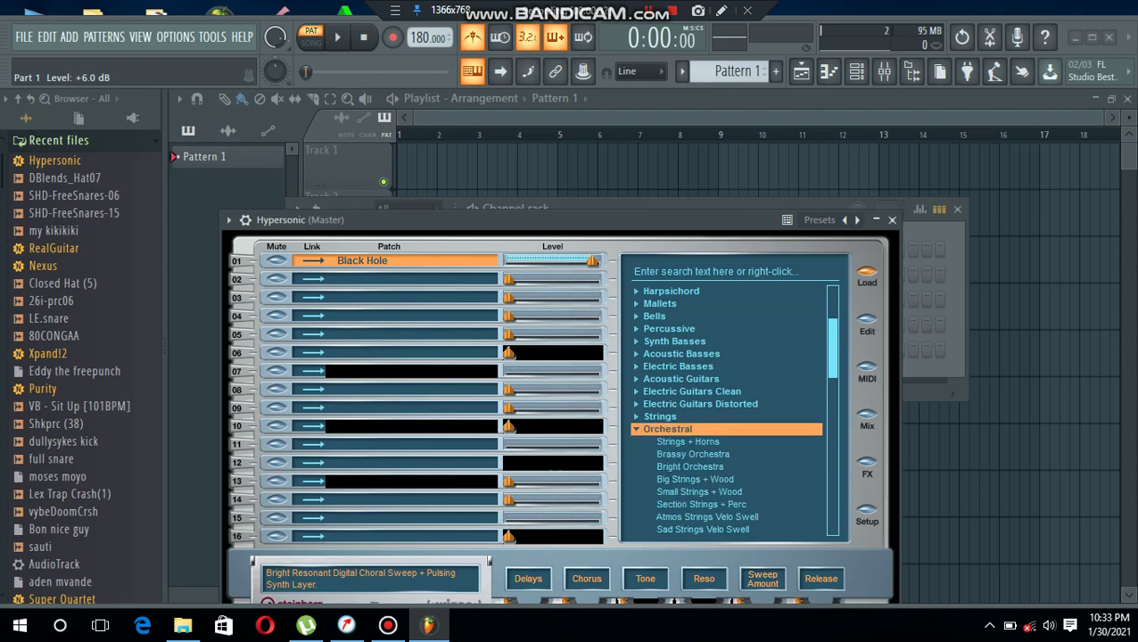
scroll(733, 409, "down", 3)
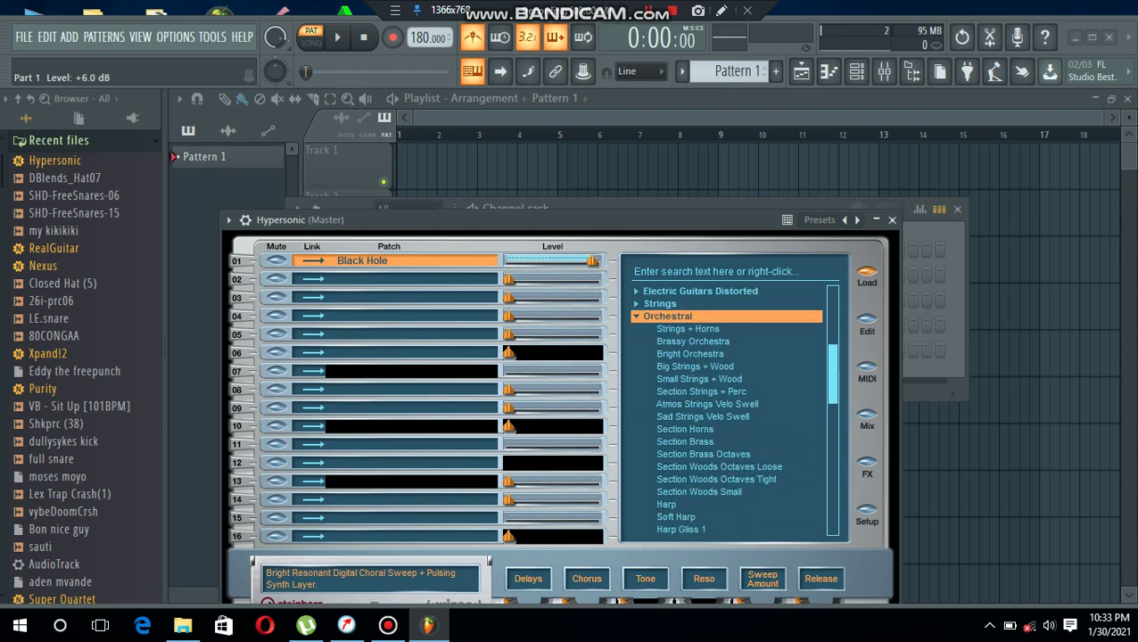
left_click(687, 328)
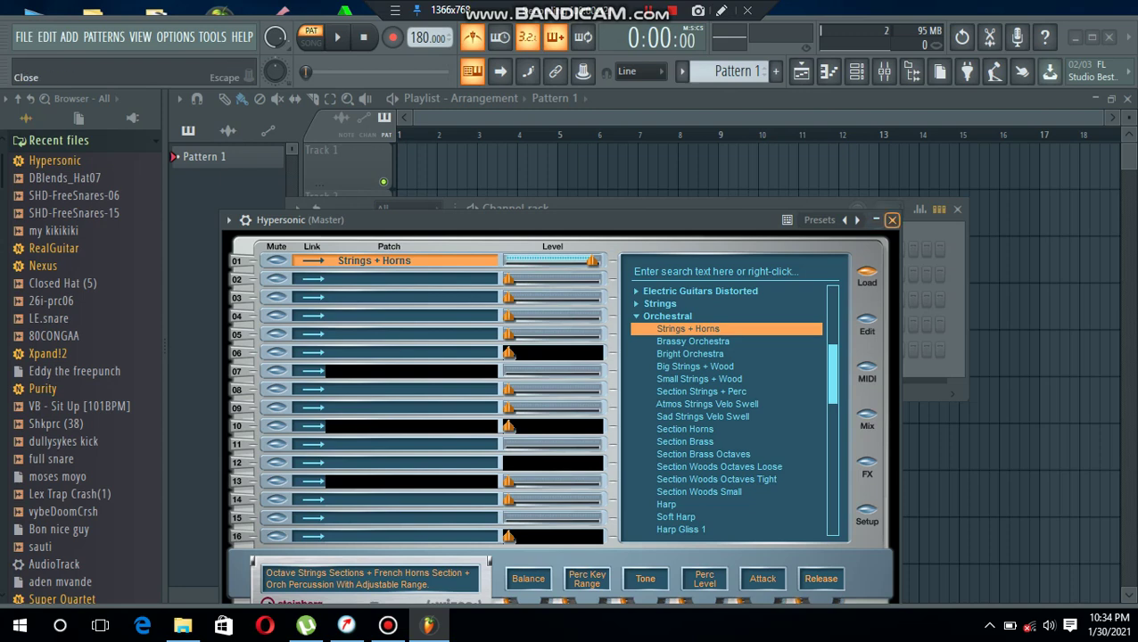
left_click(892, 220)
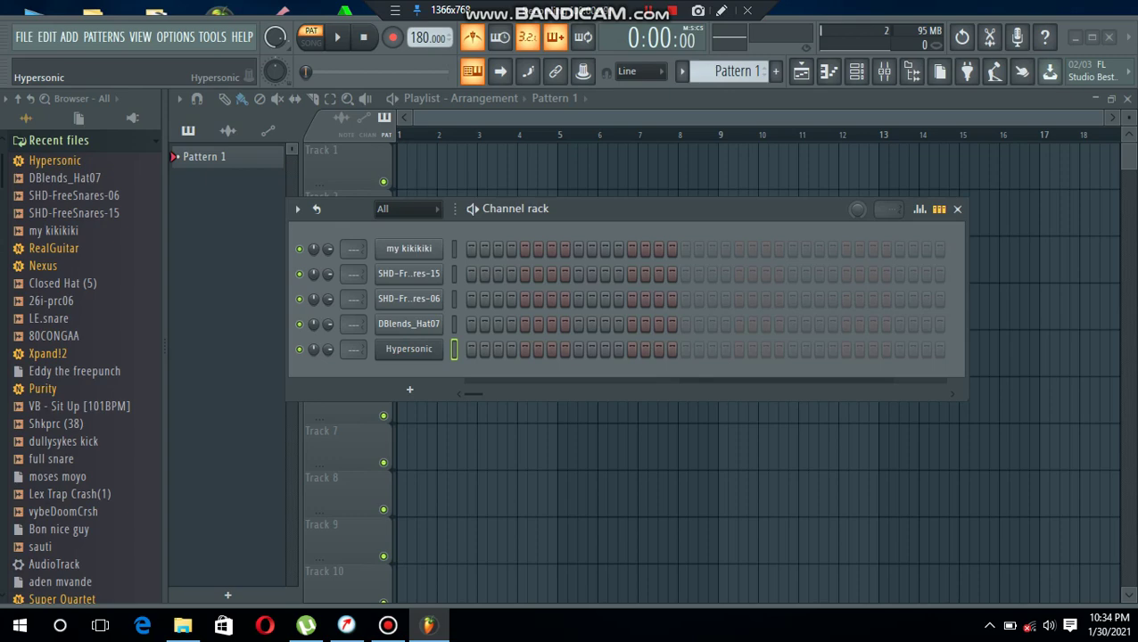
- Reopen Hypersonic to audition a note with the Strings + Horns patch, and close the plugin window
left_click(408, 348)
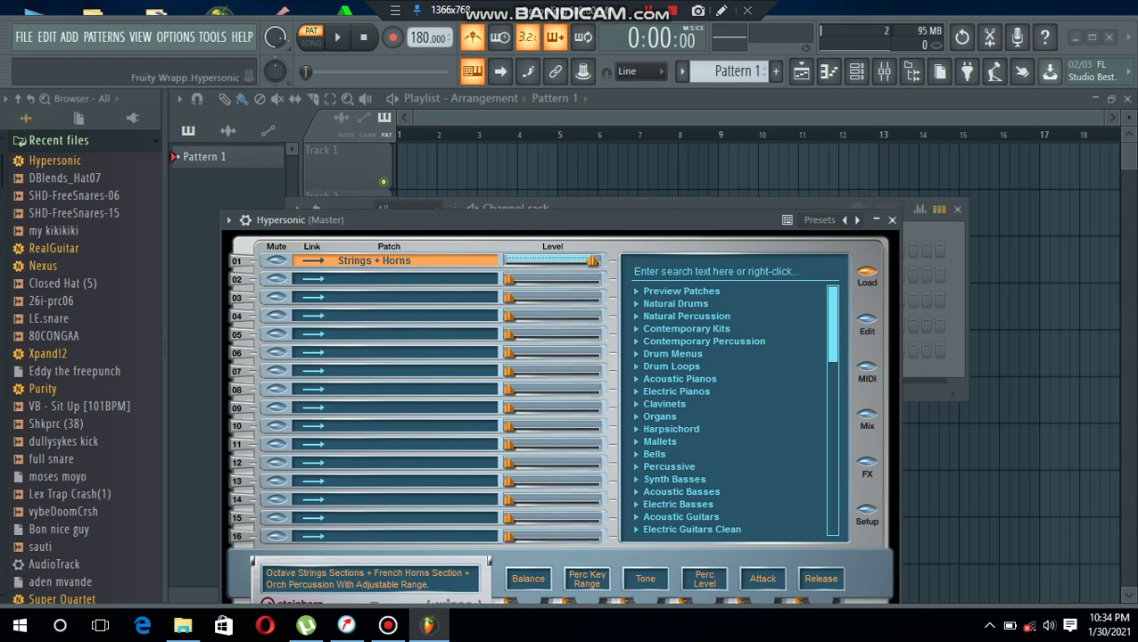
left_click_drag(535, 219, 589, 256)
key("g")
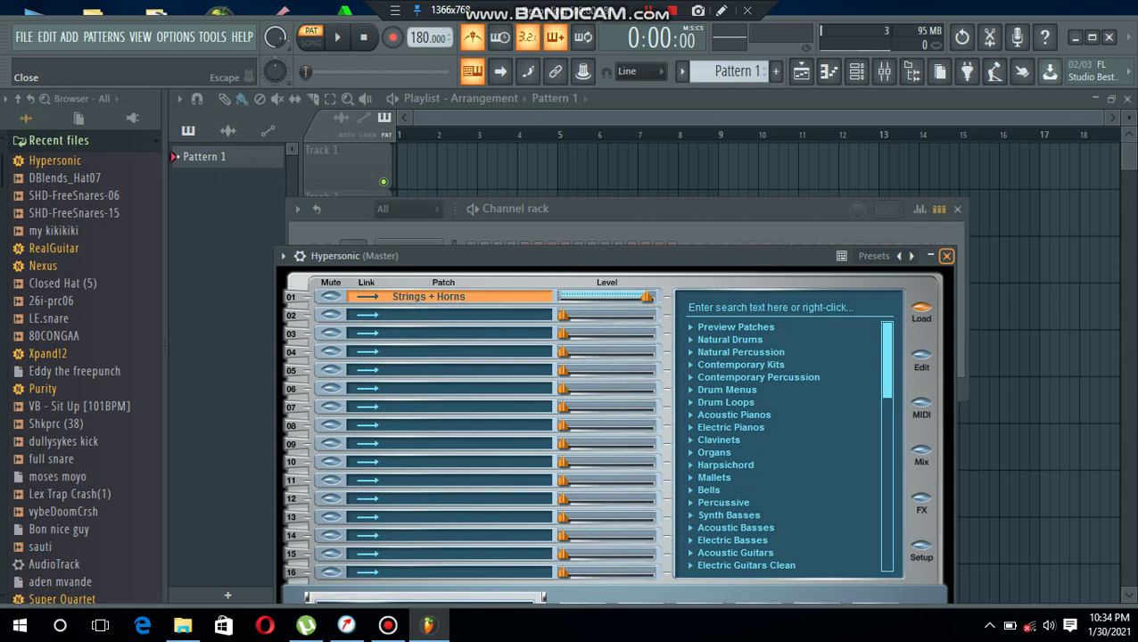
left_click(947, 256)
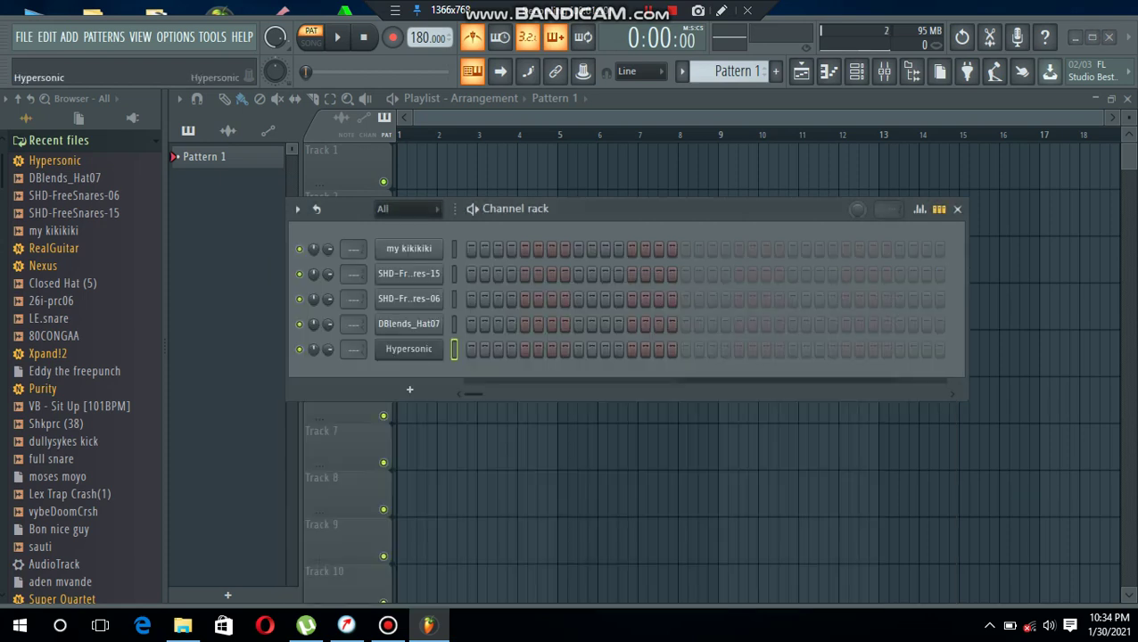
- Open the piano roll for the Hypersonic channel and enlarge the note area by shrinking the velocity lane
right_click(437, 348)
left_click(478, 350)
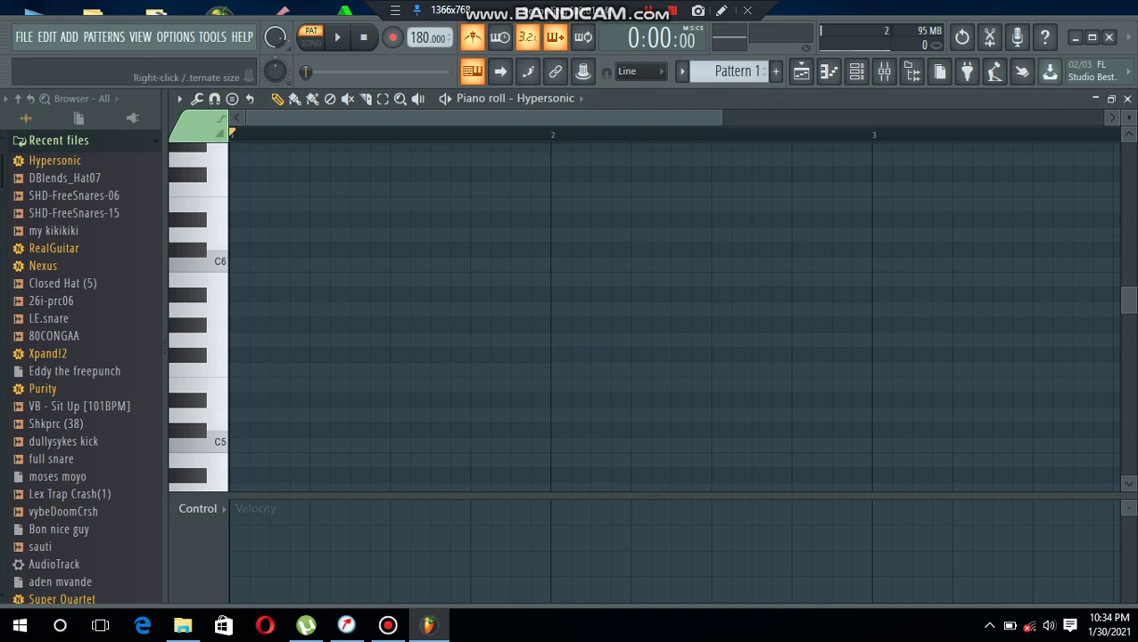
left_click_drag(651, 495, 652, 599)
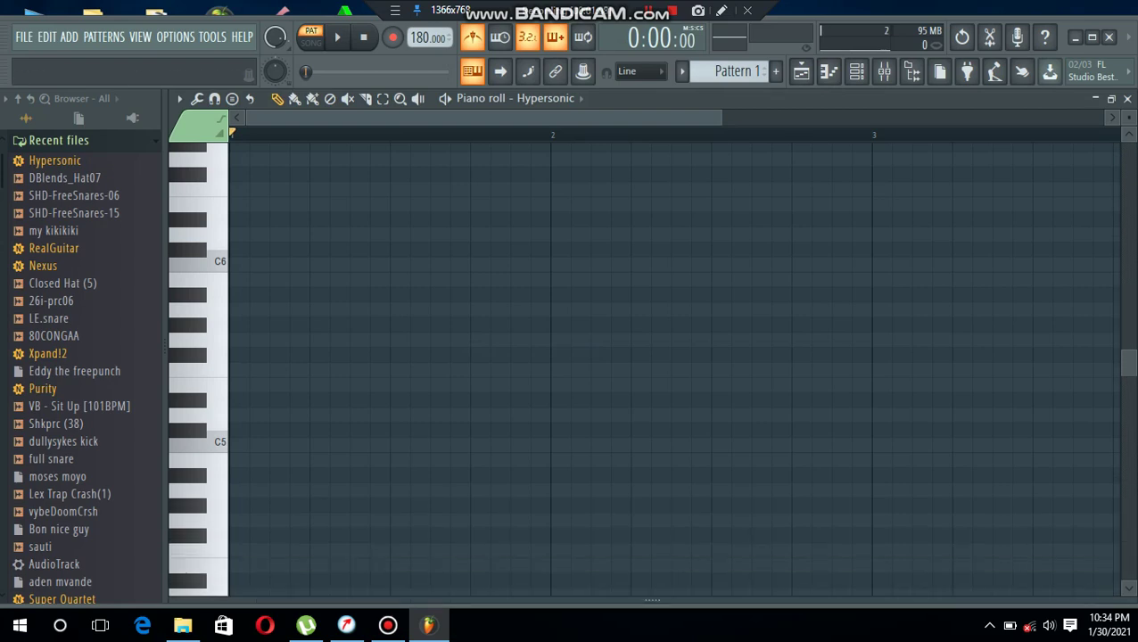
left_click_drag(652, 597, 652, 532)
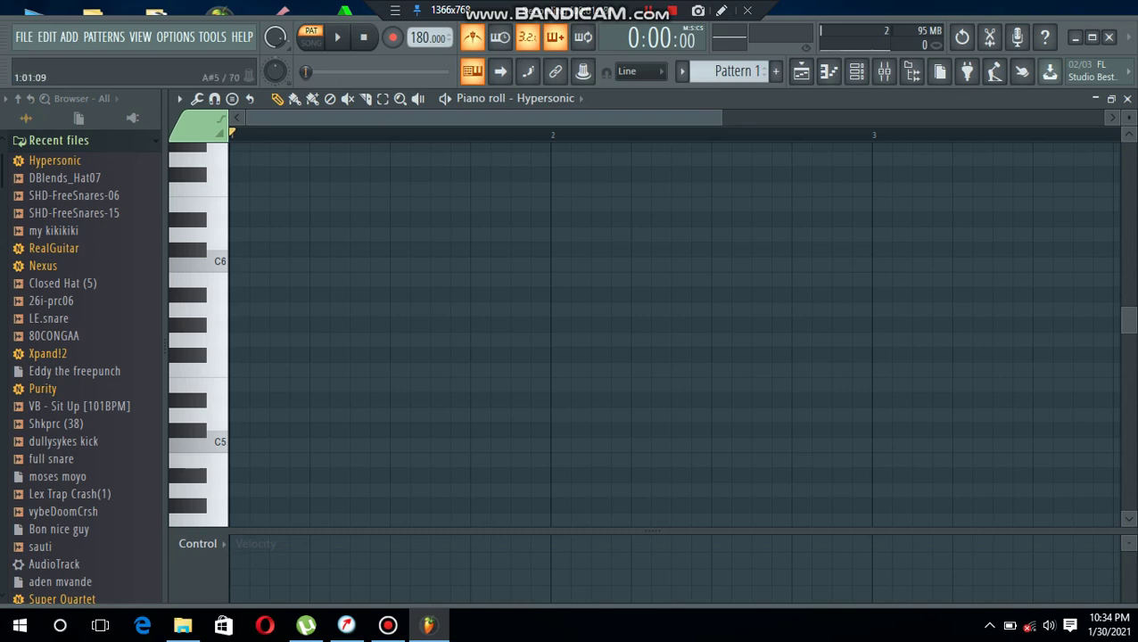
- Draw a D#5 note at the start of bar 1, extend it to one and a half bars, and preview it
left_click_drag(245, 291, 428, 400)
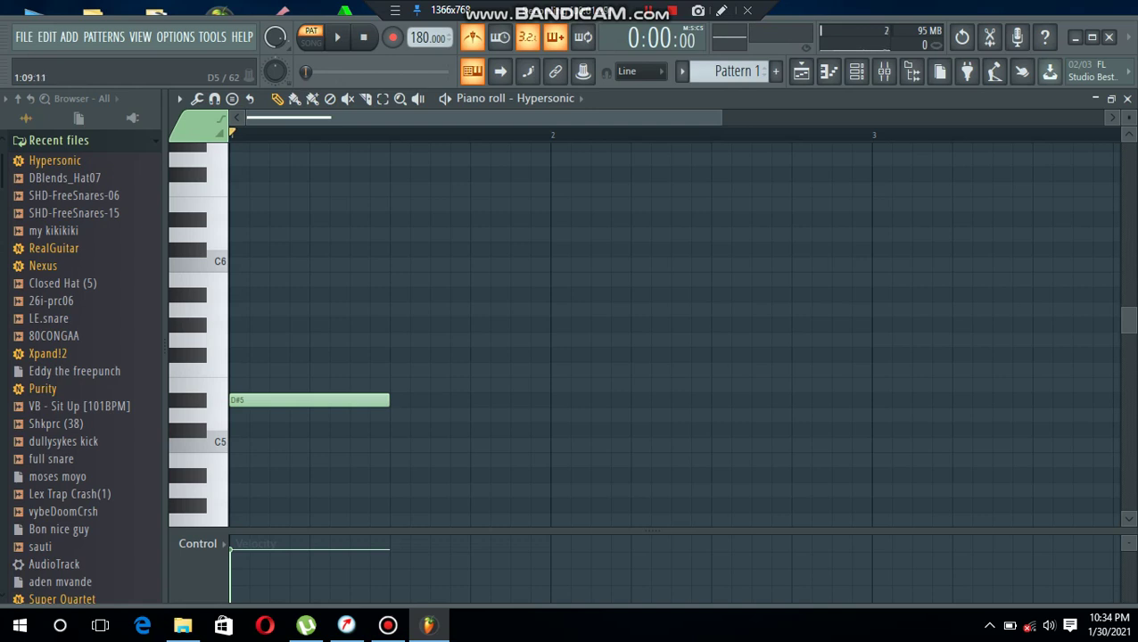
key("space")
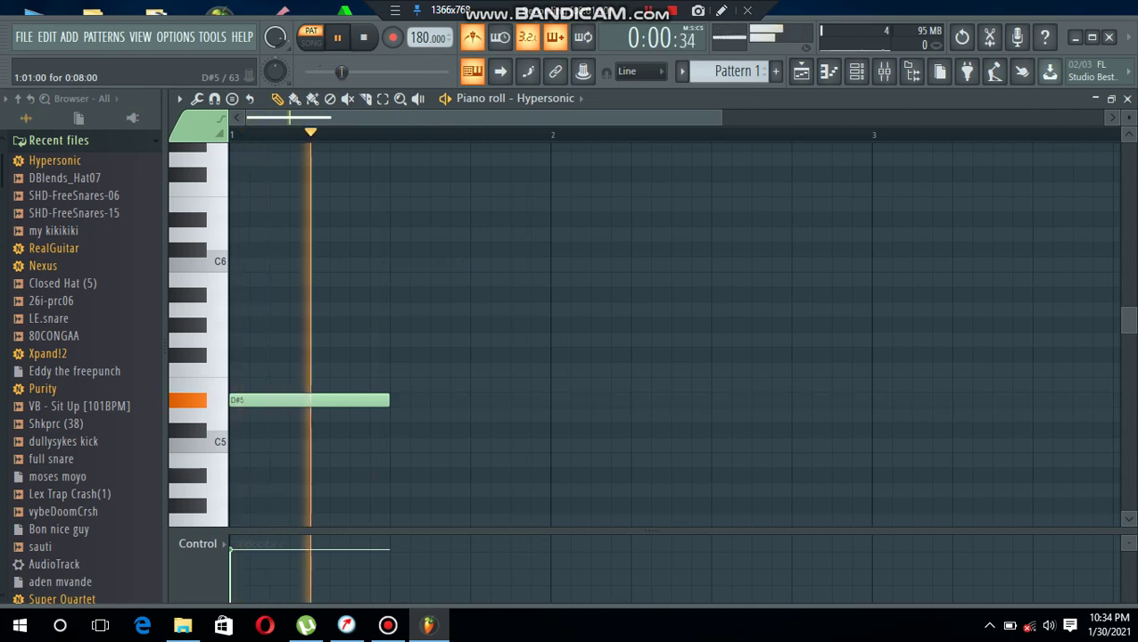
left_click_drag(389, 400, 710, 399)
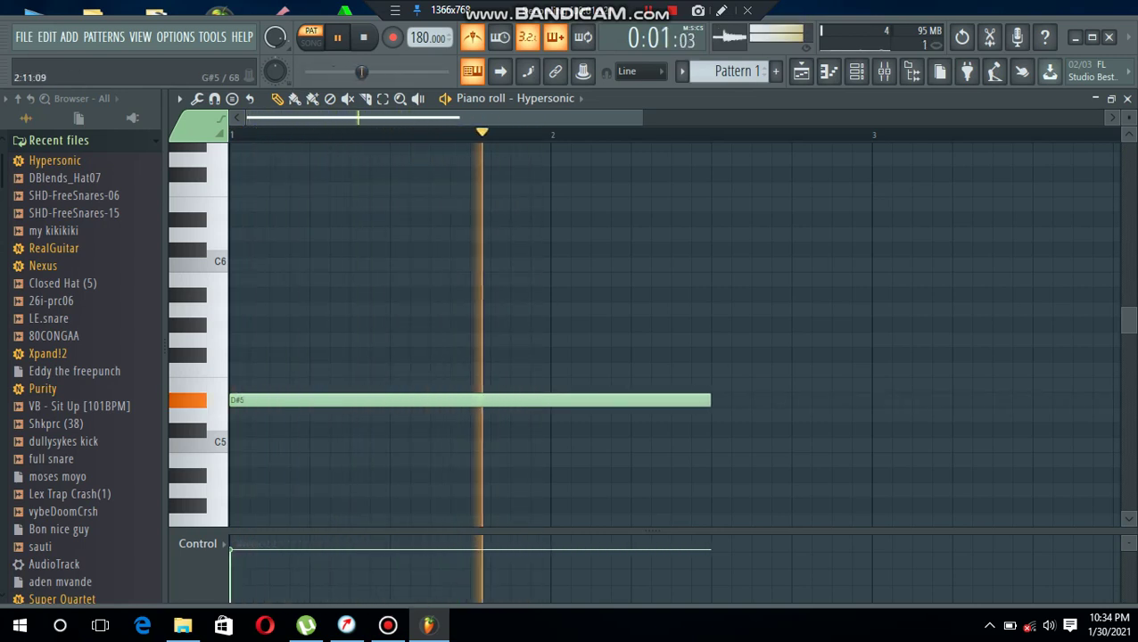
key("space")
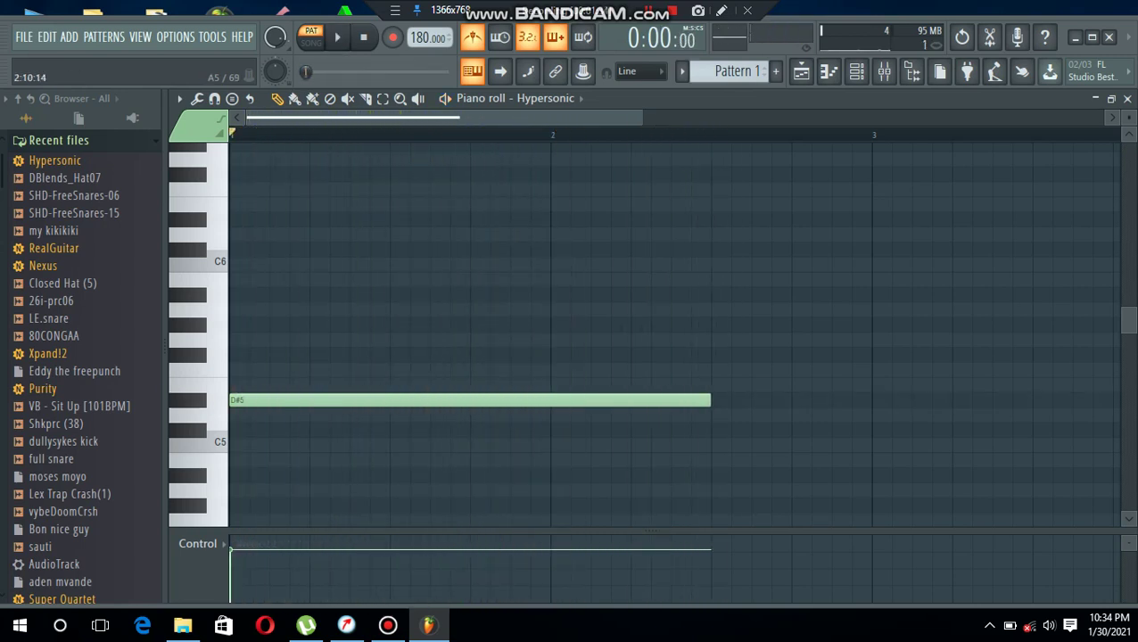
- Add a half-bar A#5 note right after the D#5 note, followed by a two-bar G#5 note from bar 3
left_click_drag(719, 309, 718, 295)
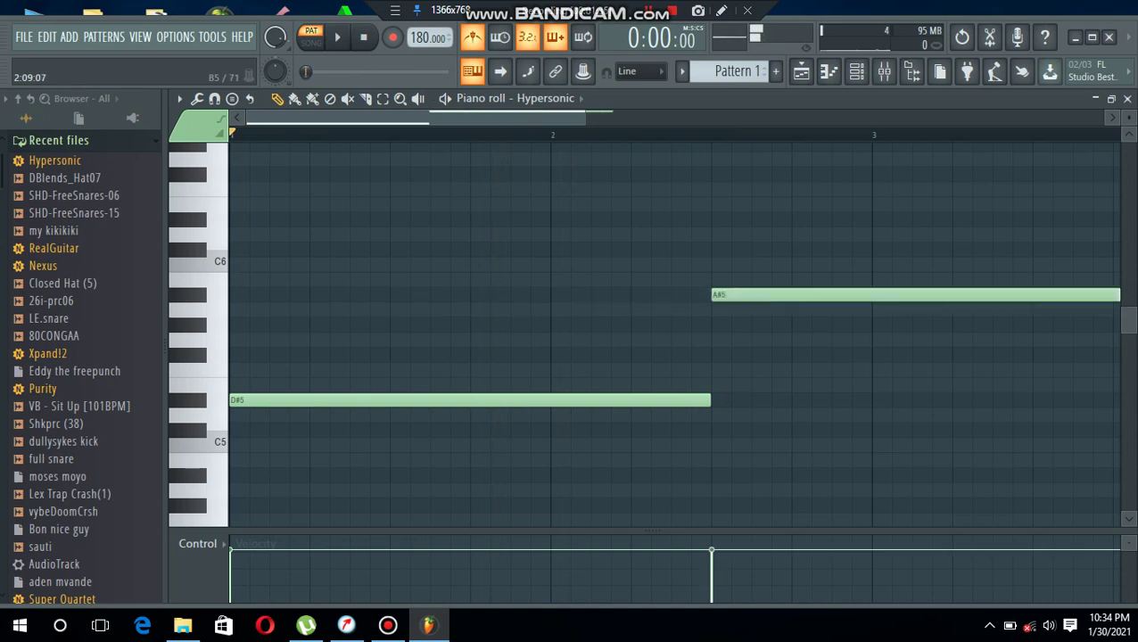
left_click_drag(583, 118, 938, 118)
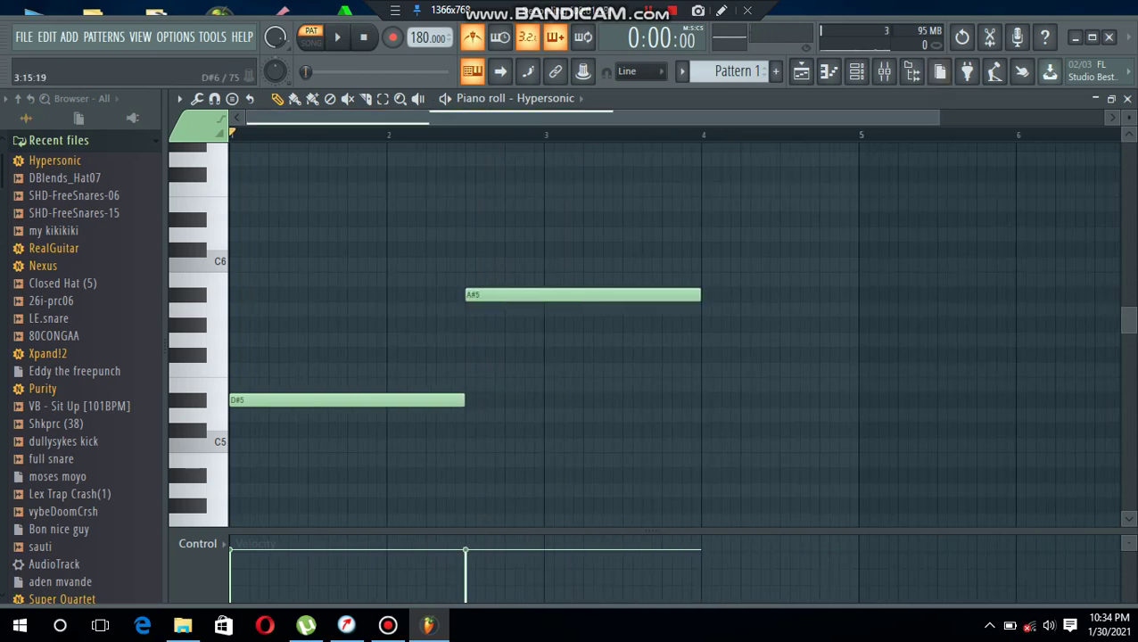
left_click_drag(698, 294, 552, 325)
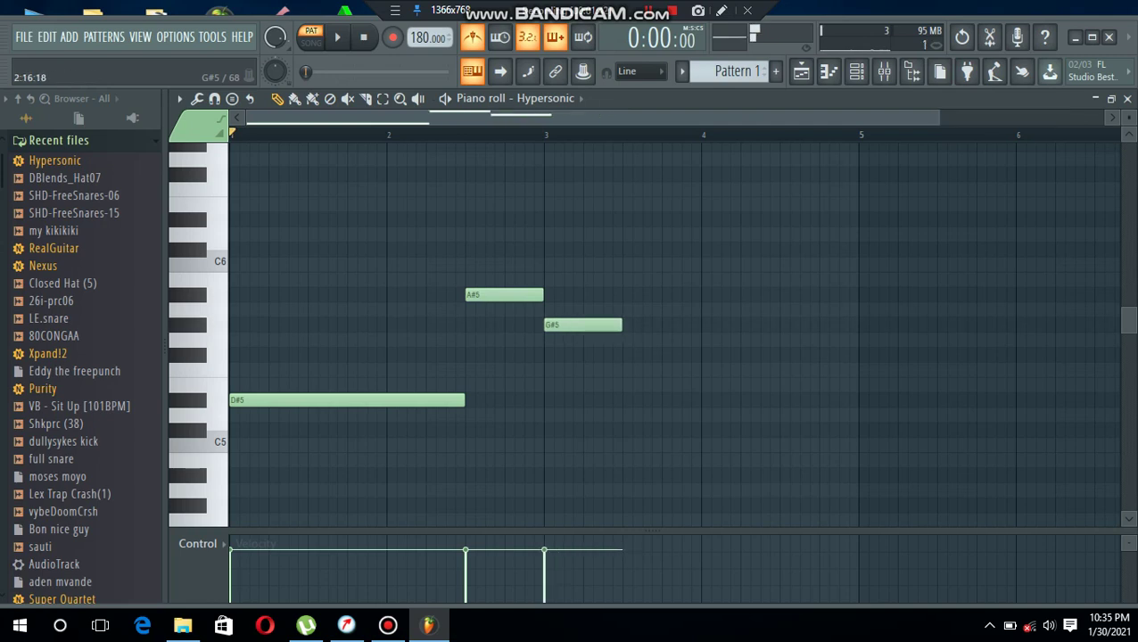
left_click_drag(621, 325, 858, 324)
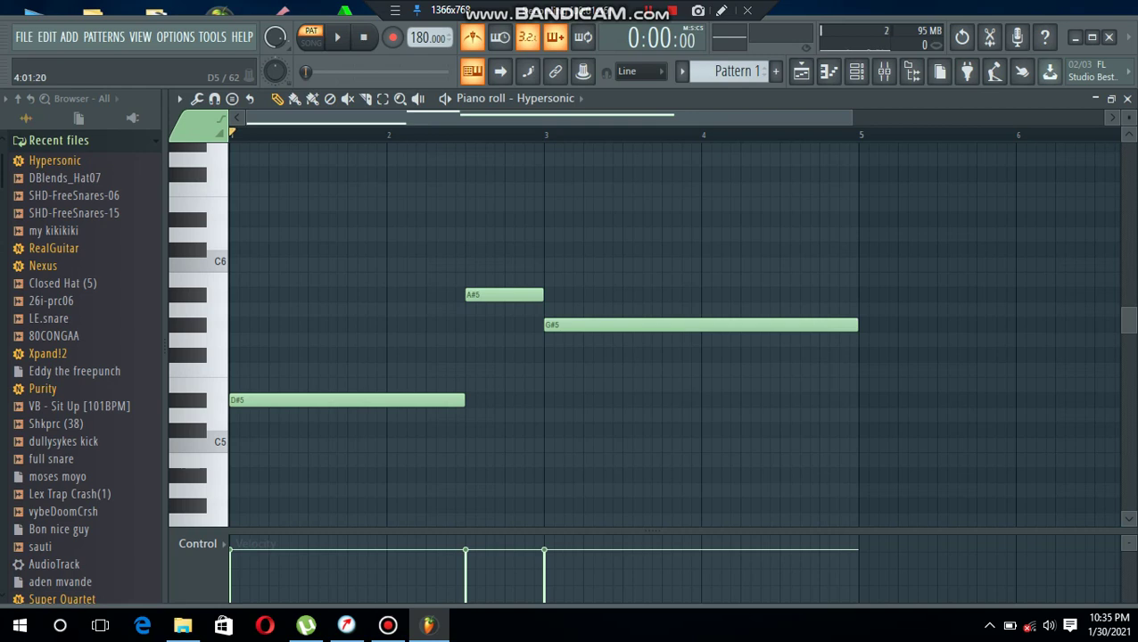
- Duplicate the four-bar phrase to bar 5 and lower the copied A#5 to F#5 and the copied G#5 to F5
key("ctrl+b")
key("ctrl+d")
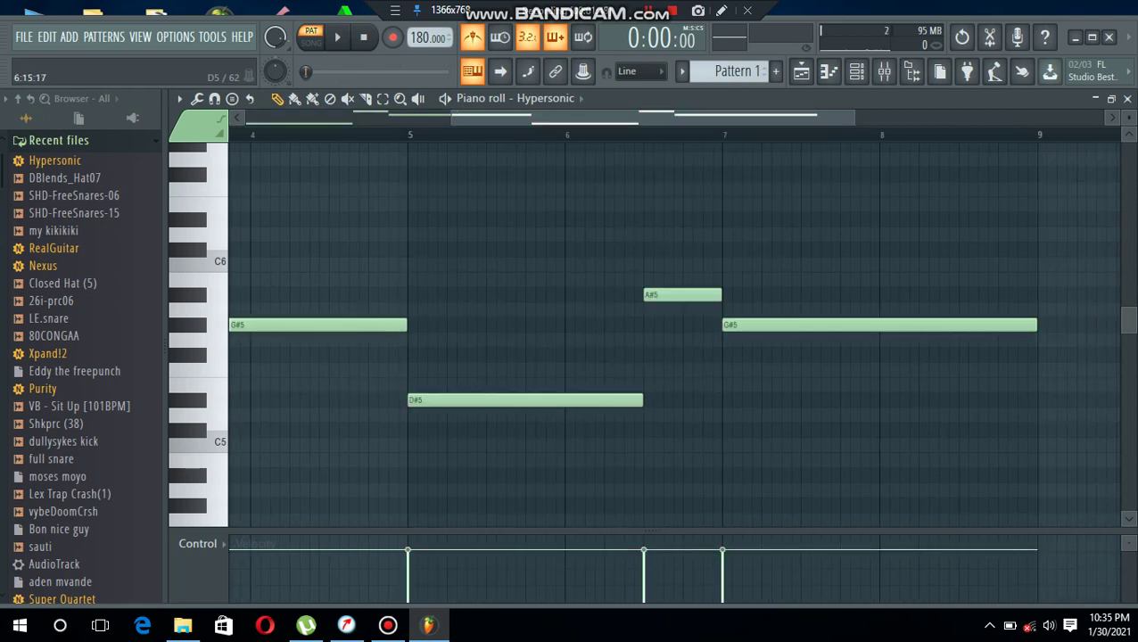
left_click_drag(683, 294, 682, 355)
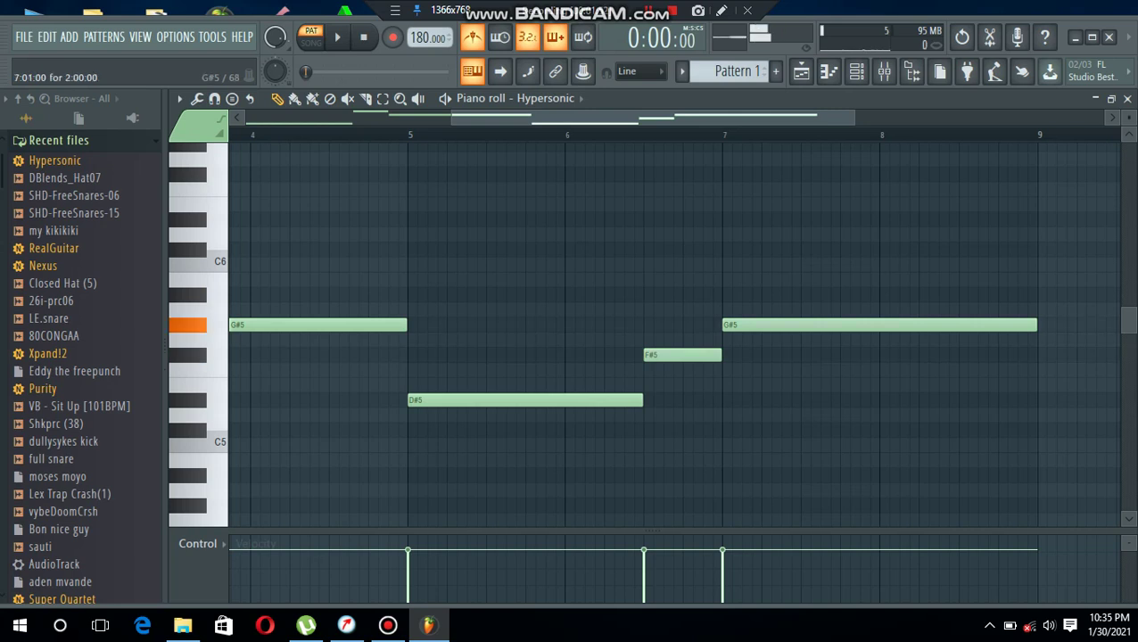
left_click_drag(878, 324, 878, 370)
- Play back the melody with all eight bars in view, and stop playback
key("space")
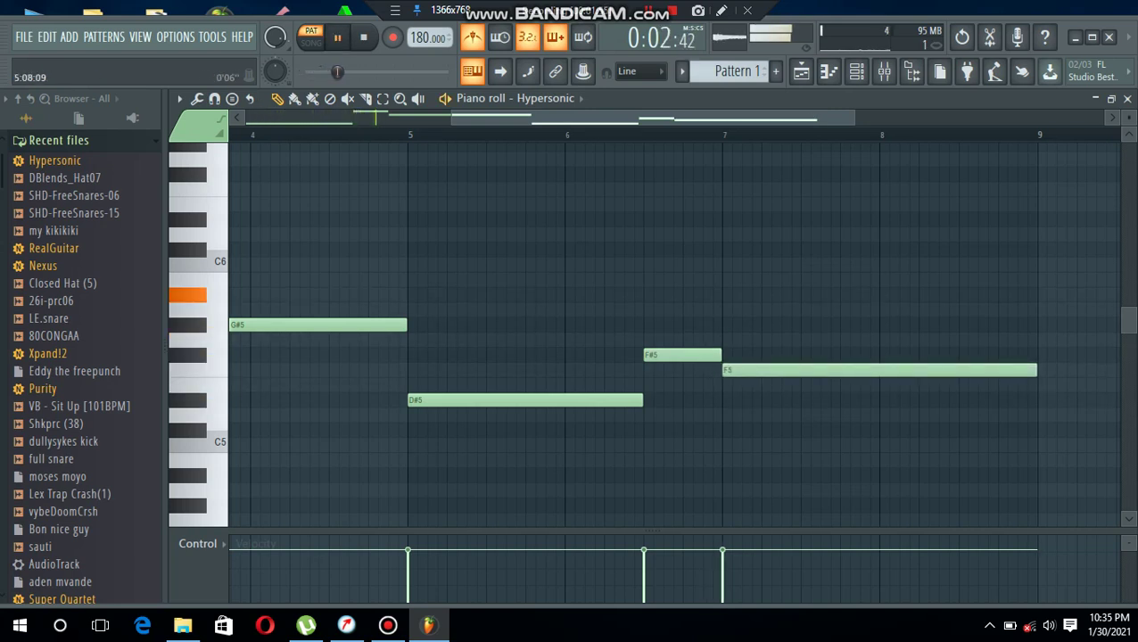
left_click_drag(451, 118, 246, 117)
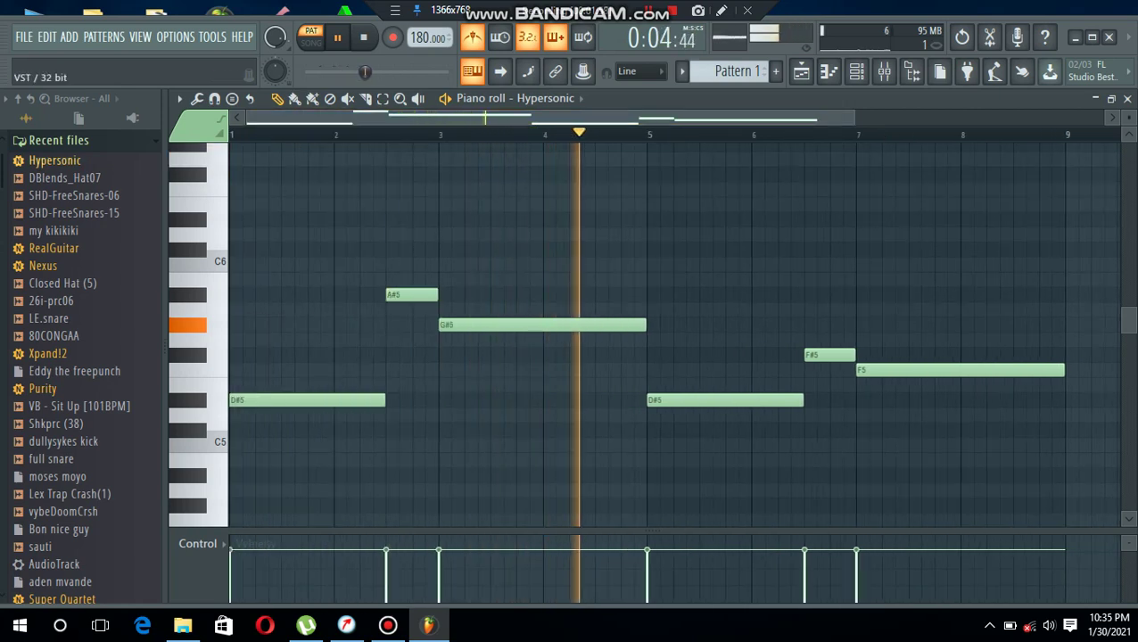
key("space")
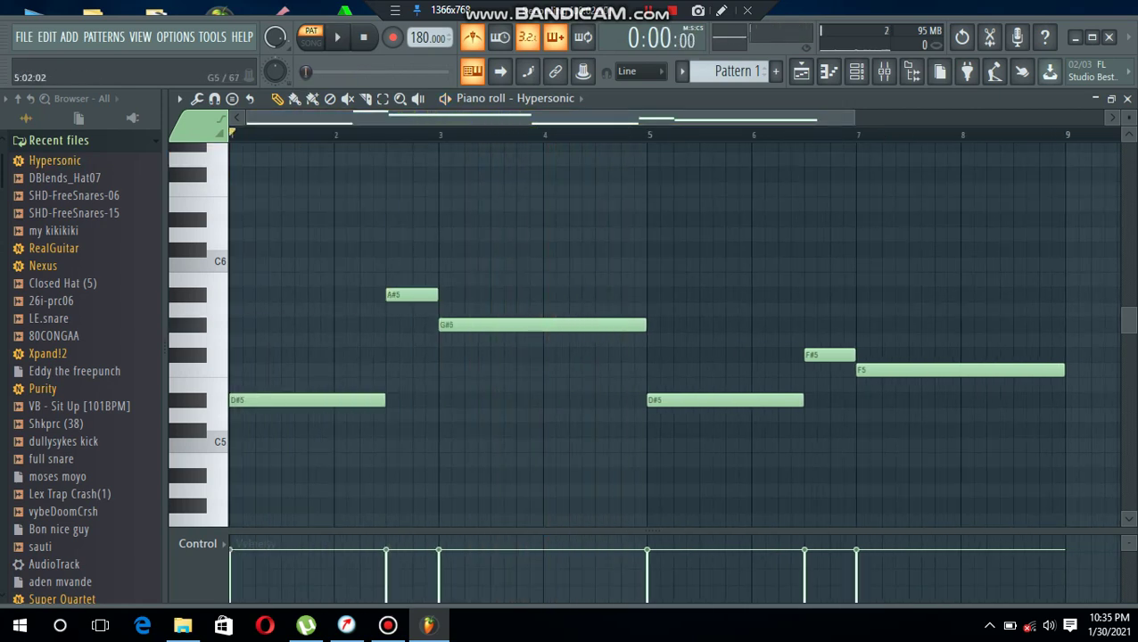
- Shorten the bar 3 G#5 note to one and a half bars, add a half-bar B5 after it, and play the melody
left_click_drag(643, 324, 591, 325)
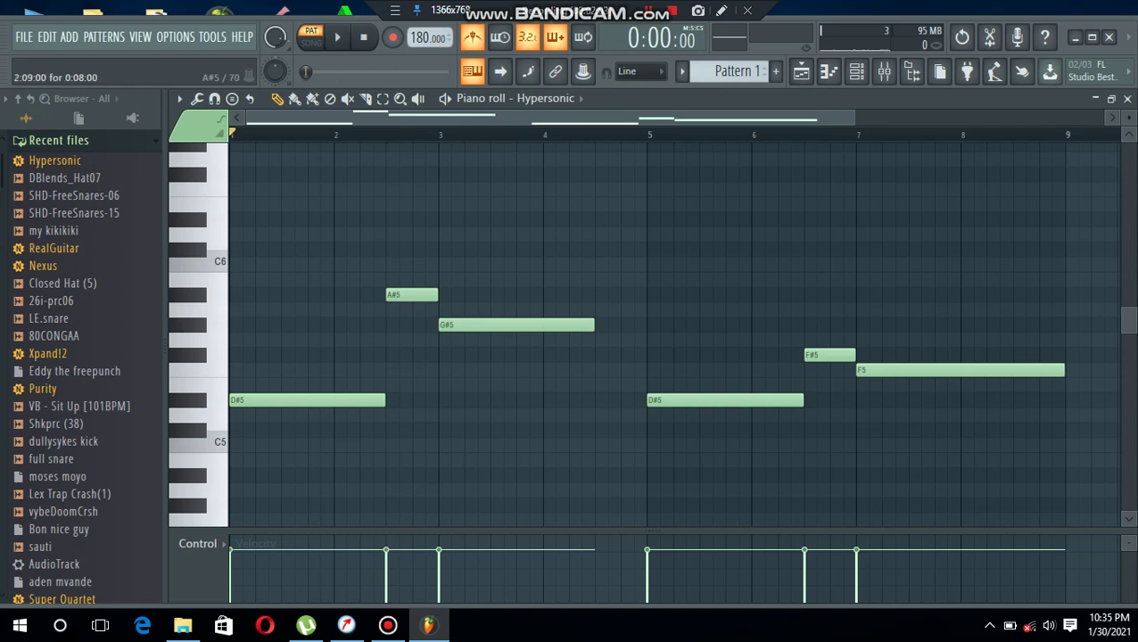
left_click(615, 279)
key("space")
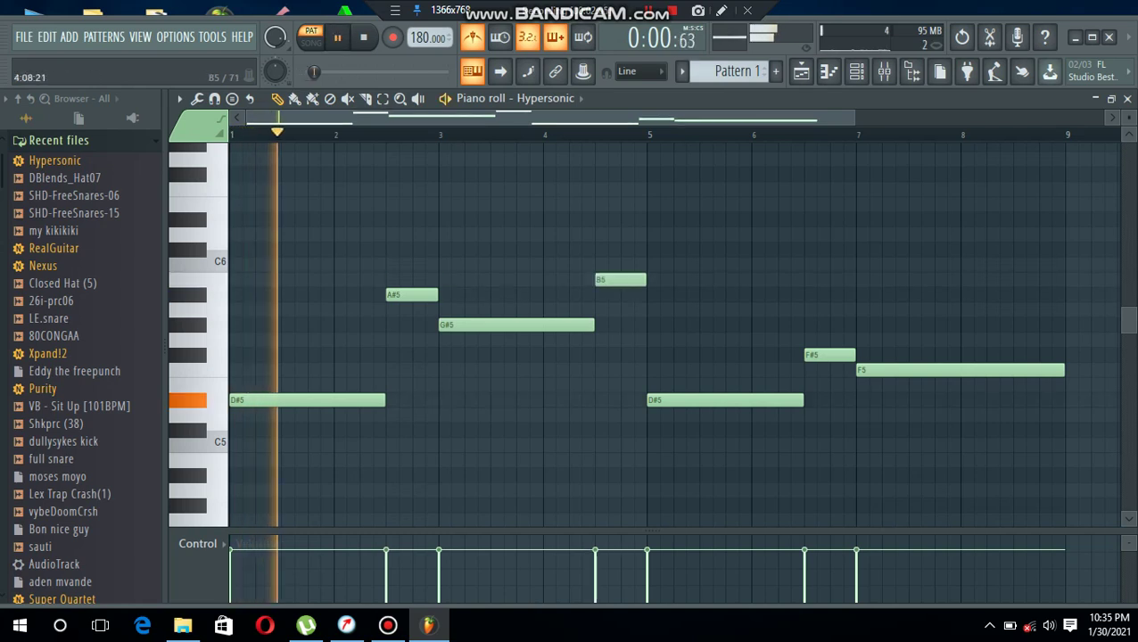
scroll(647, 335, "down", 2)
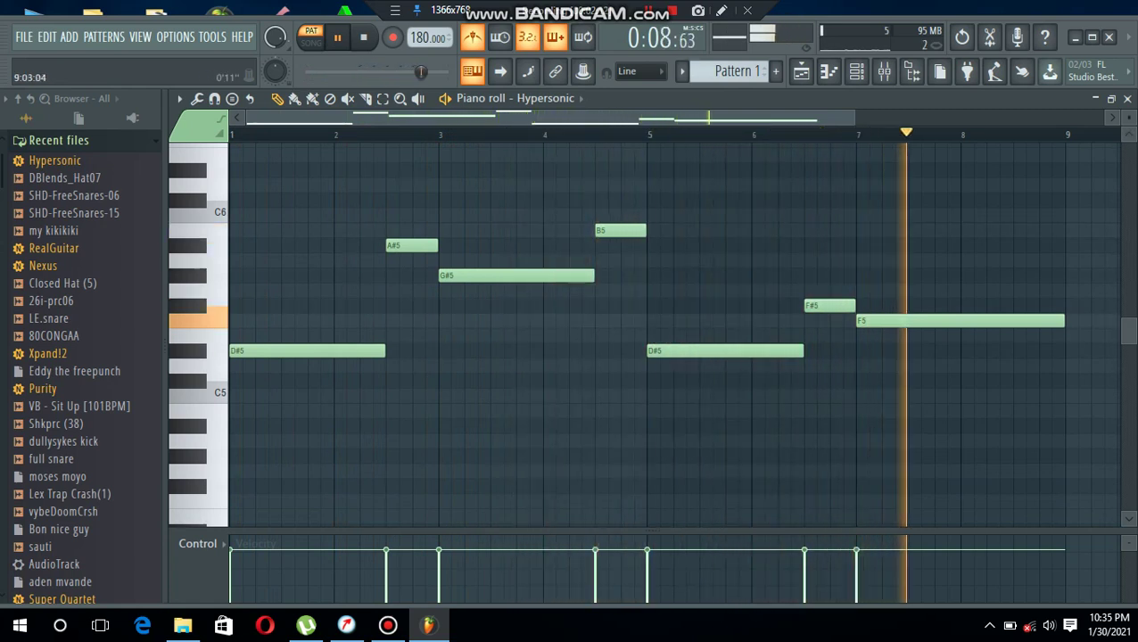
left_click_drag(1128, 117, 1128, 111)
scroll(198, 401, "down", 1)
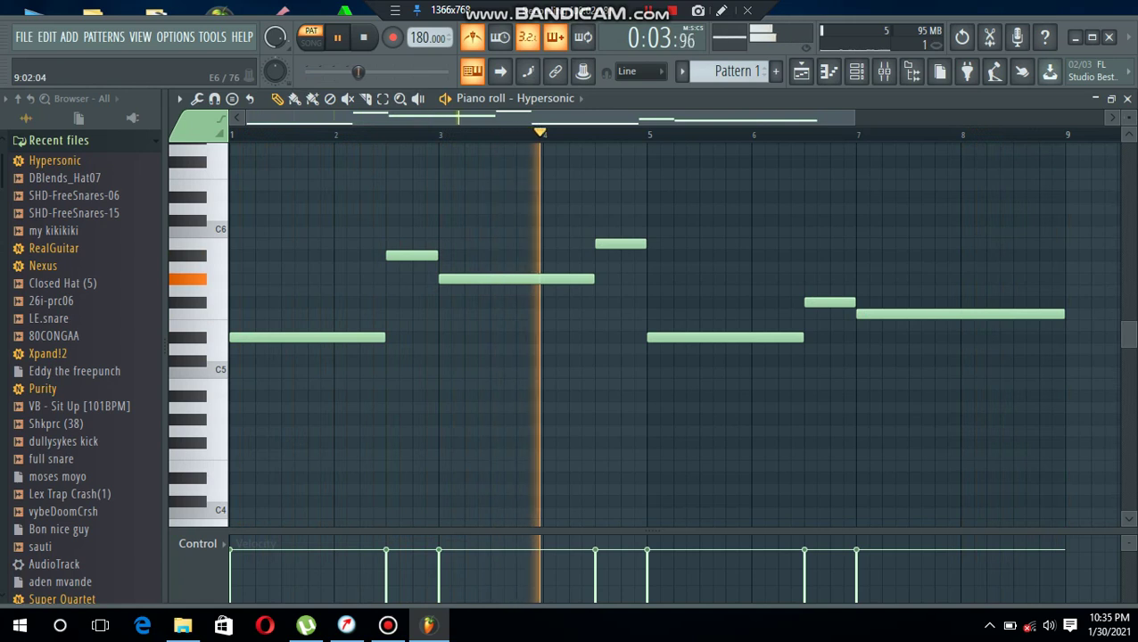
- Shorten the bar 3 G#5 note to one bar and move the B5 note to the start of bar 4
left_click_drag(591, 279, 542, 278)
key("space")
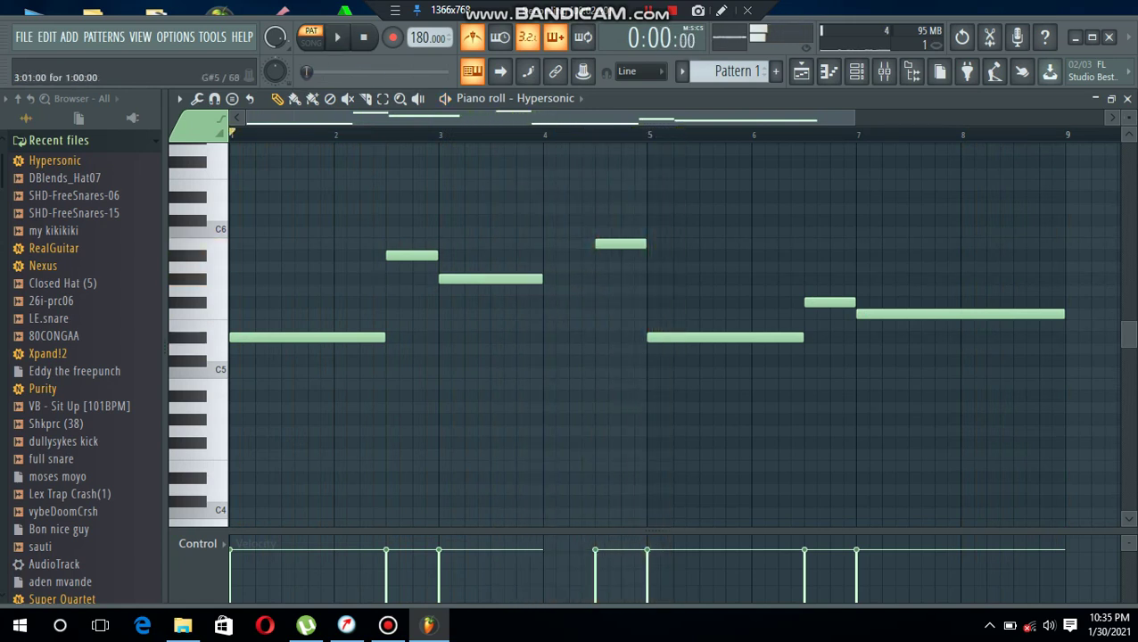
left_click_drag(621, 243, 568, 244)
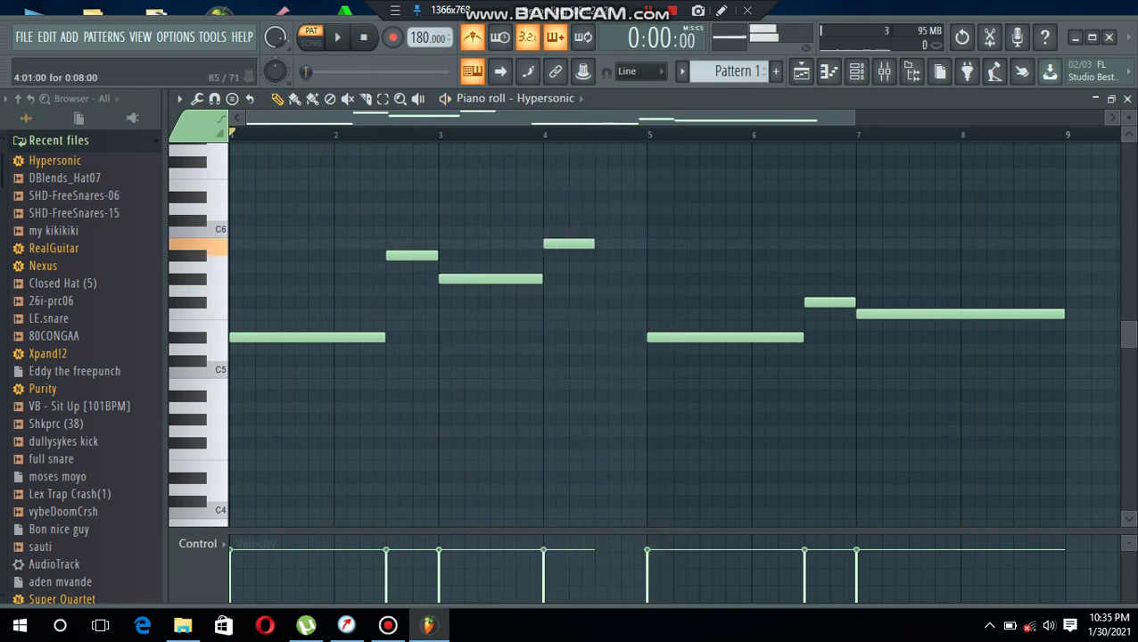
- Add a half-bar A#5 note in the second half of bar 4, play the melody and stop playback
key("ctrl+z")
key("space")
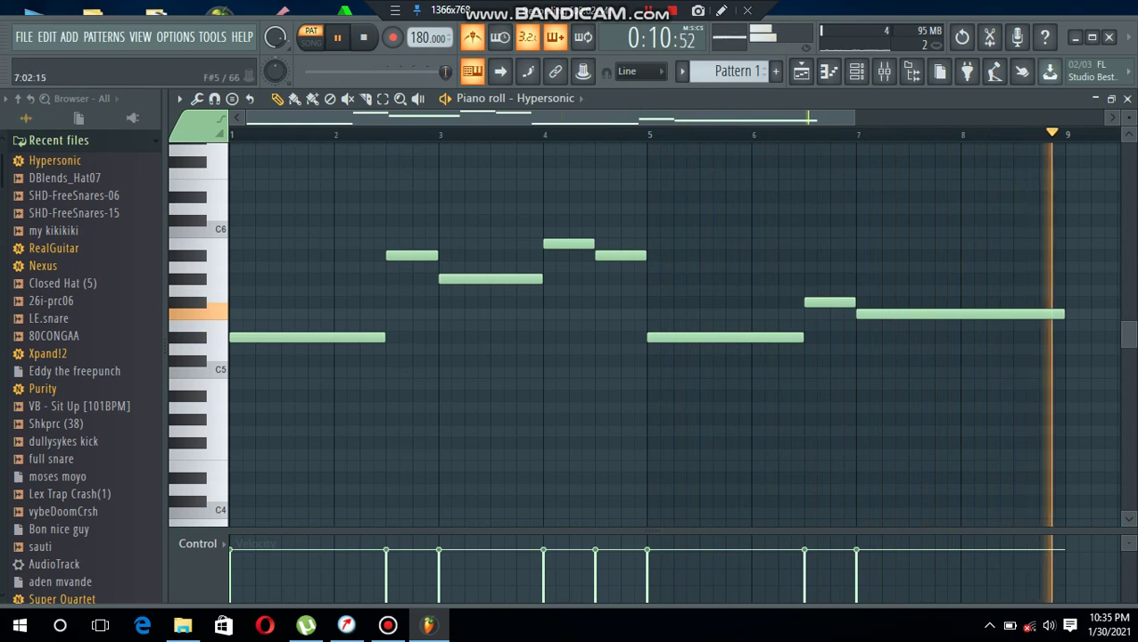
key("space")
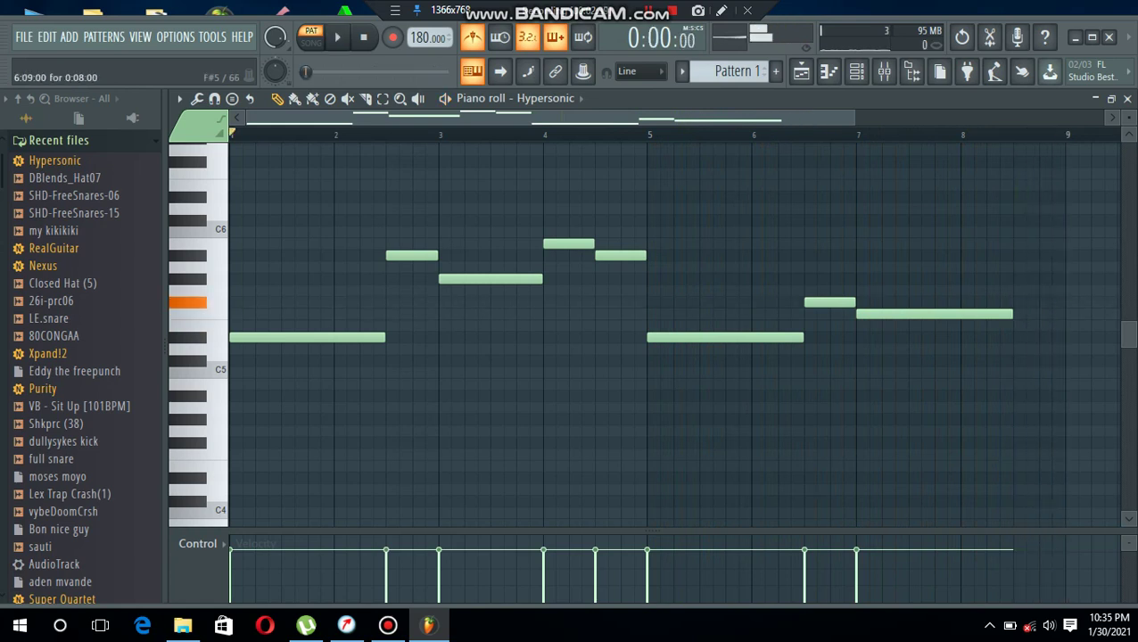
- Shorten the bar 7 F5 note to one and a half bars, add a half-bar A#4 after it, and play the melody
mouse_move(1024, 361)
left_mouse_down()
mouse_move(1014, 361)
mouse_move(1010, 396)
left_mouse_up()
key("space")
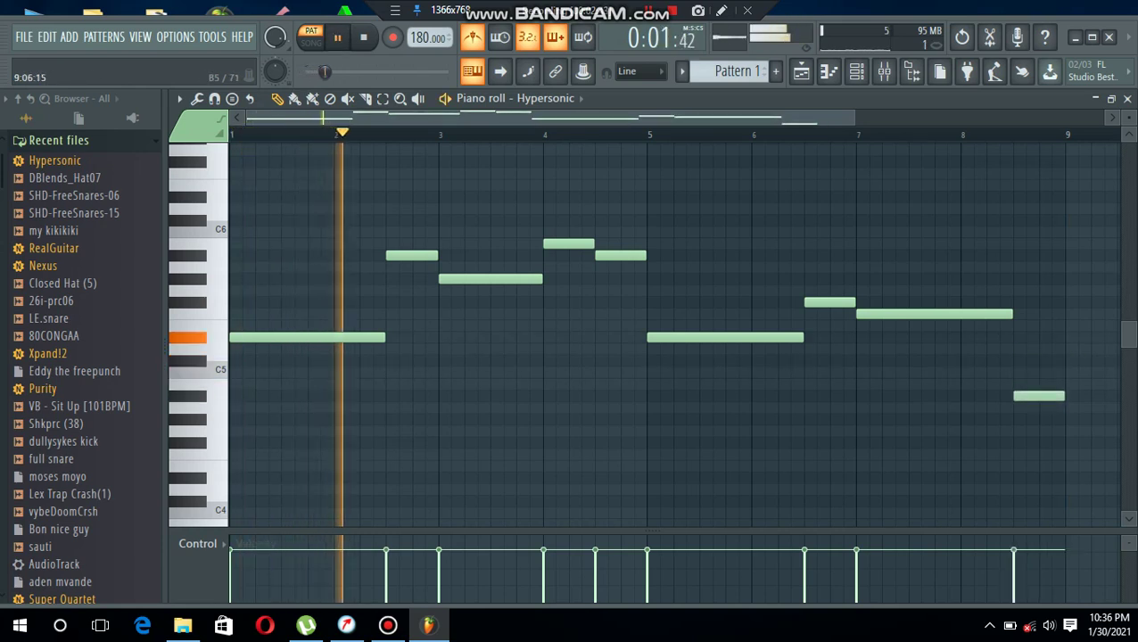
- Duplicate all the melody notes one octave and two octaves lower, and close the piano roll
left_click_drag(1087, 193, 870, 295, "ctrl")
key("ctrl+a")
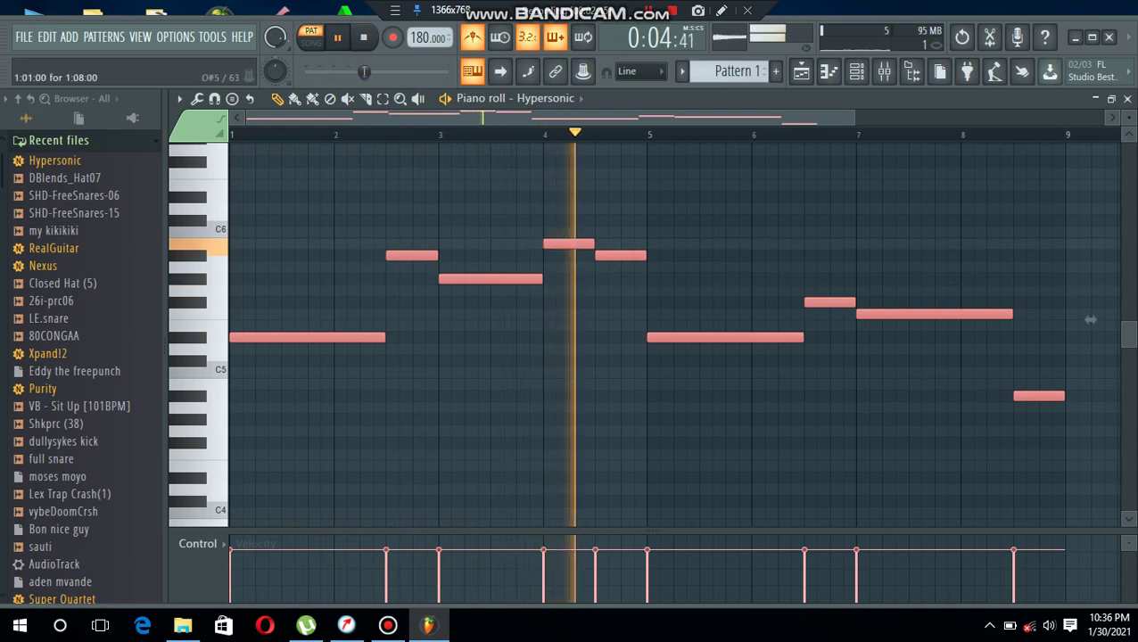
mouse_move(1091, 319)
left_mouse_down("shift")
mouse_move(1125, 319)
mouse_move(1090, 460)
mouse_move(1115, 532)
mouse_move(1090, 528)
mouse_move(1090, 331)
left_mouse_up("shift")
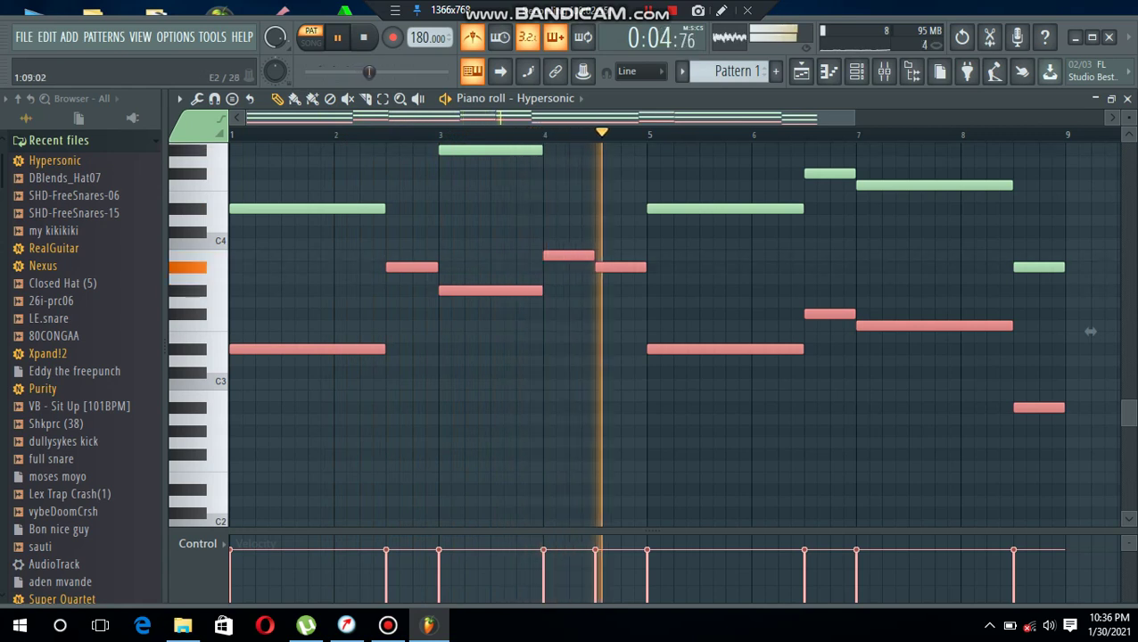
key("ctrl+d")
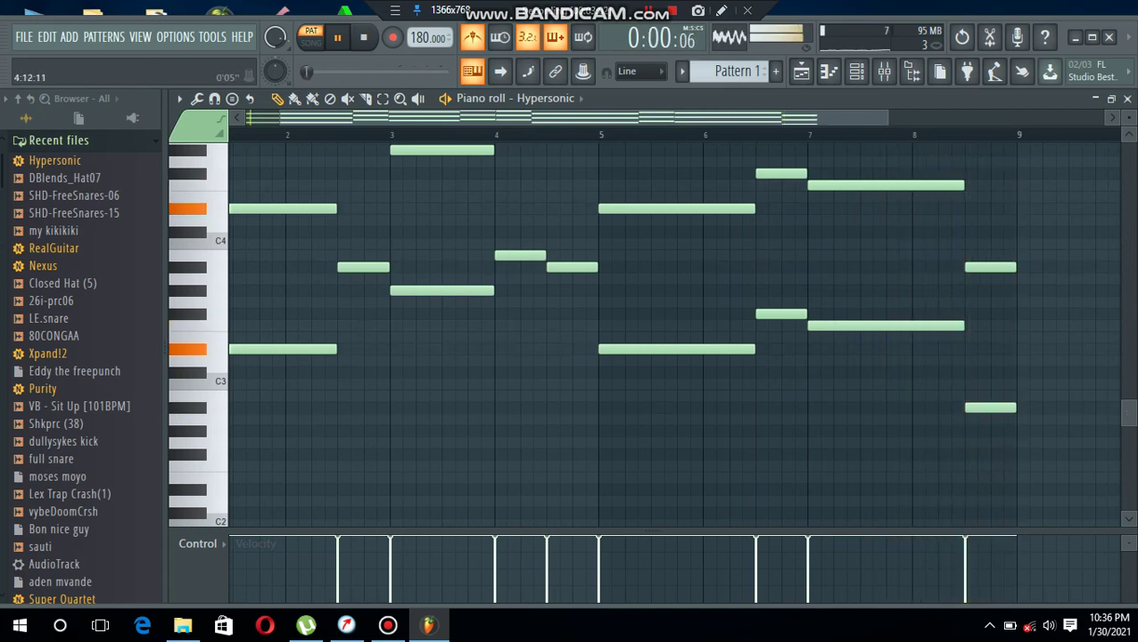
scroll(566, 117, "down", 1)
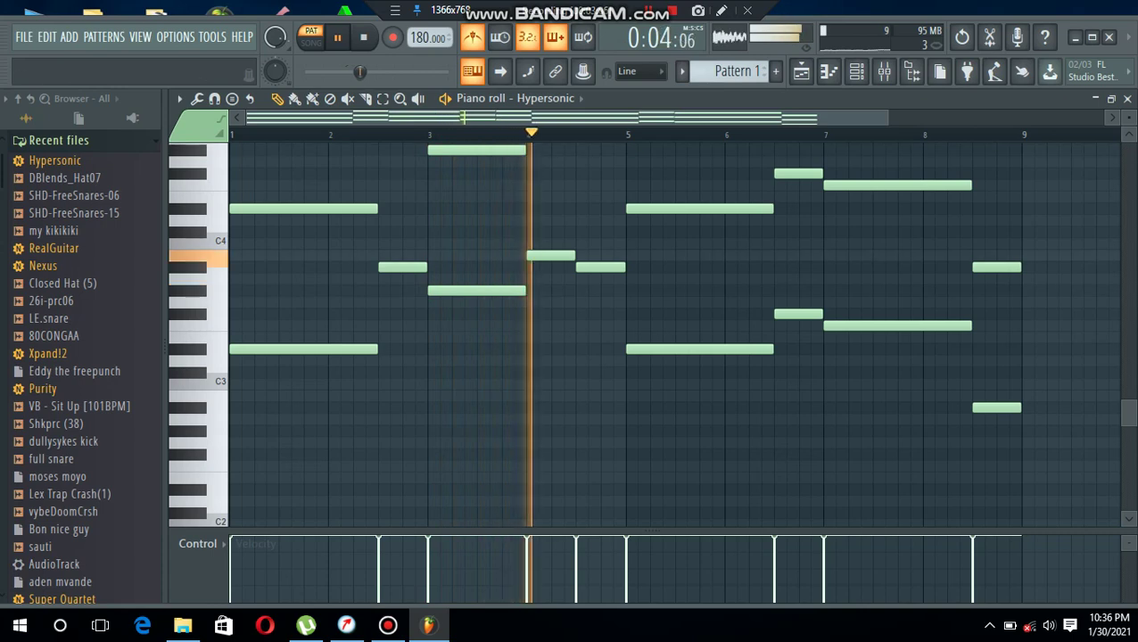
left_click(1126, 98)
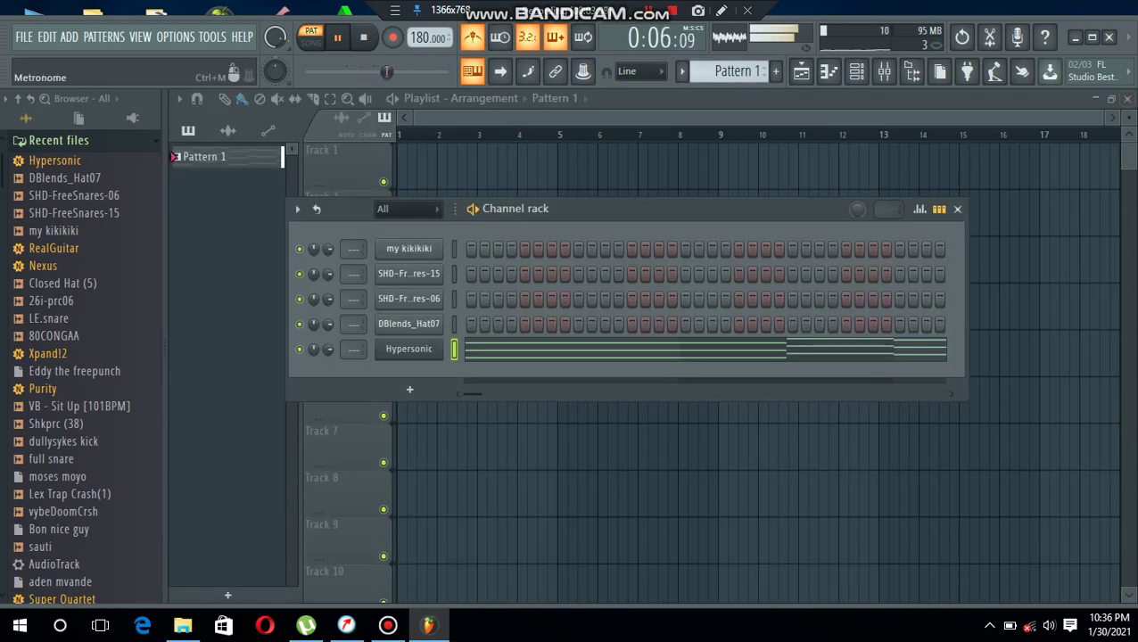
- Place Pattern 1 at bar 1 of Track 4 in the playlist and switch playback to song mode
left_click(489, 168)
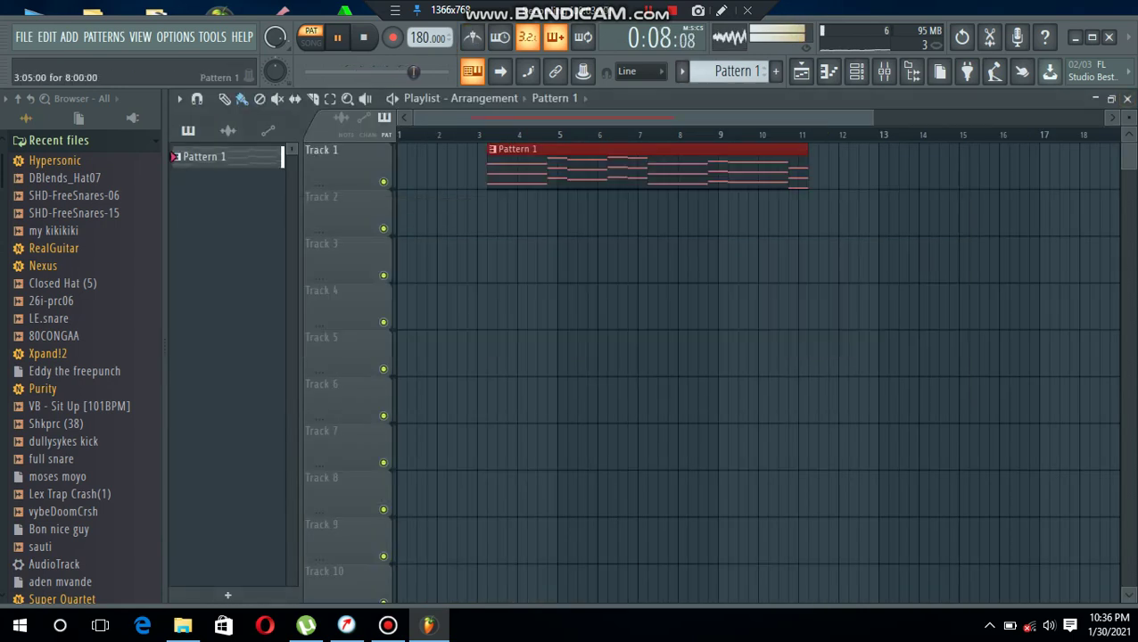
left_click_drag(489, 168, 403, 306)
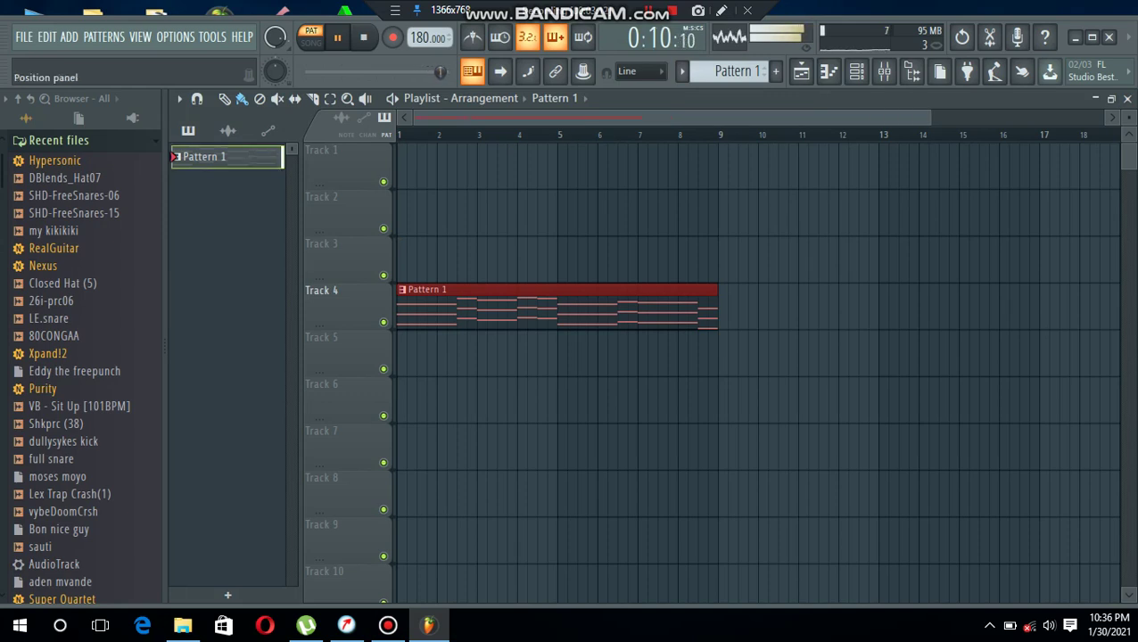
left_click(311, 36)
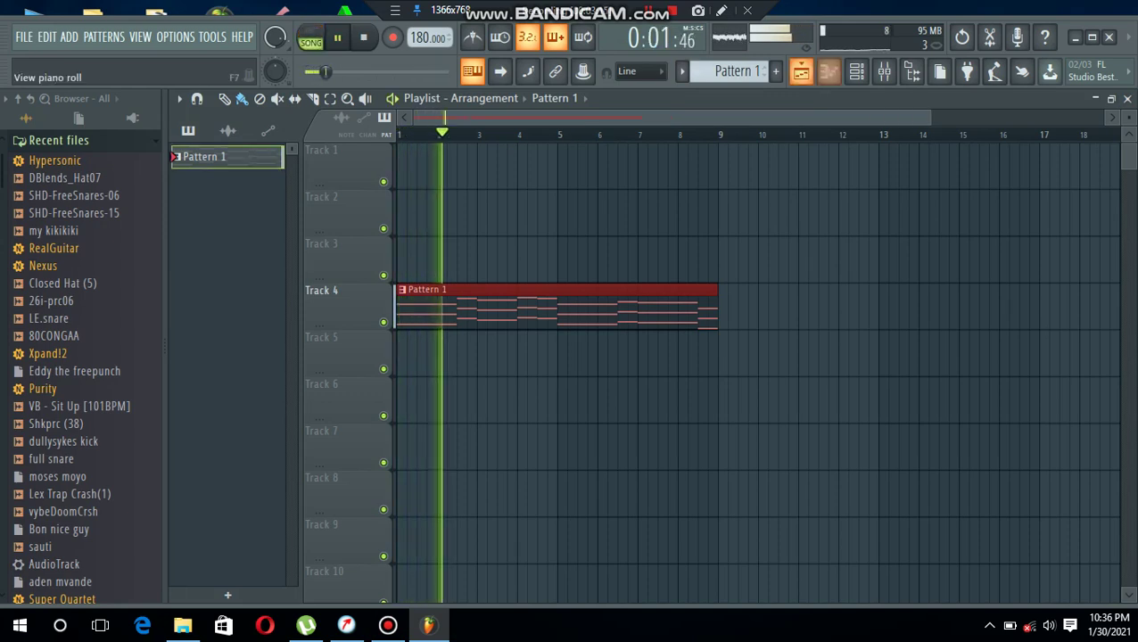
- Create a second pattern, place it as a four-bar clip at bar 1 of Track 3, and duplicate the clip to bar 5
left_click(856, 72)
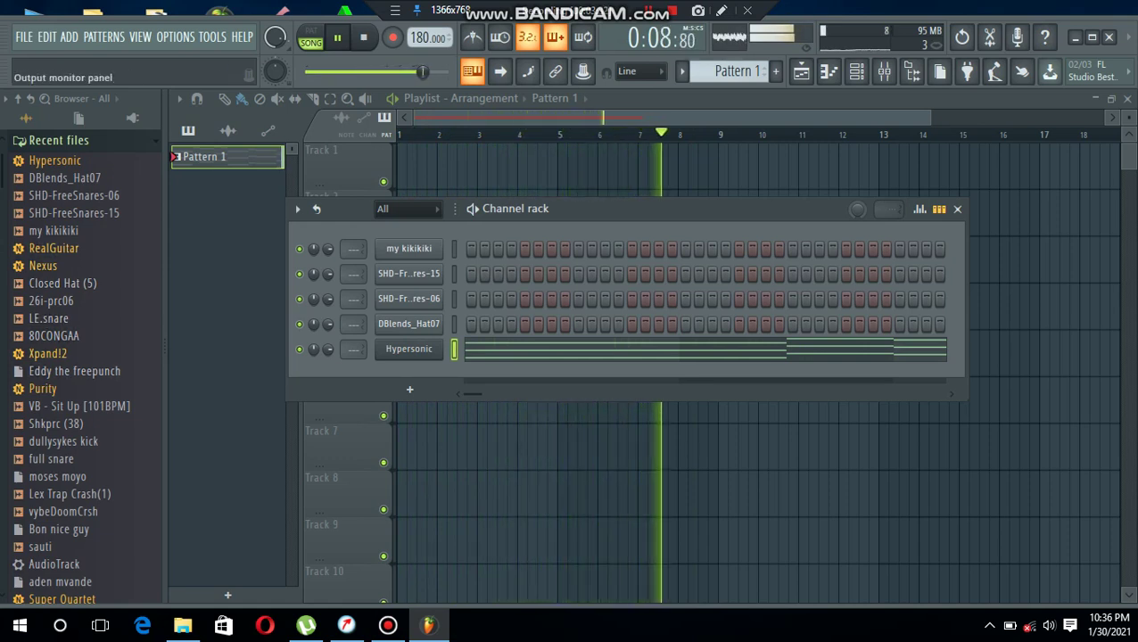
key("F4")
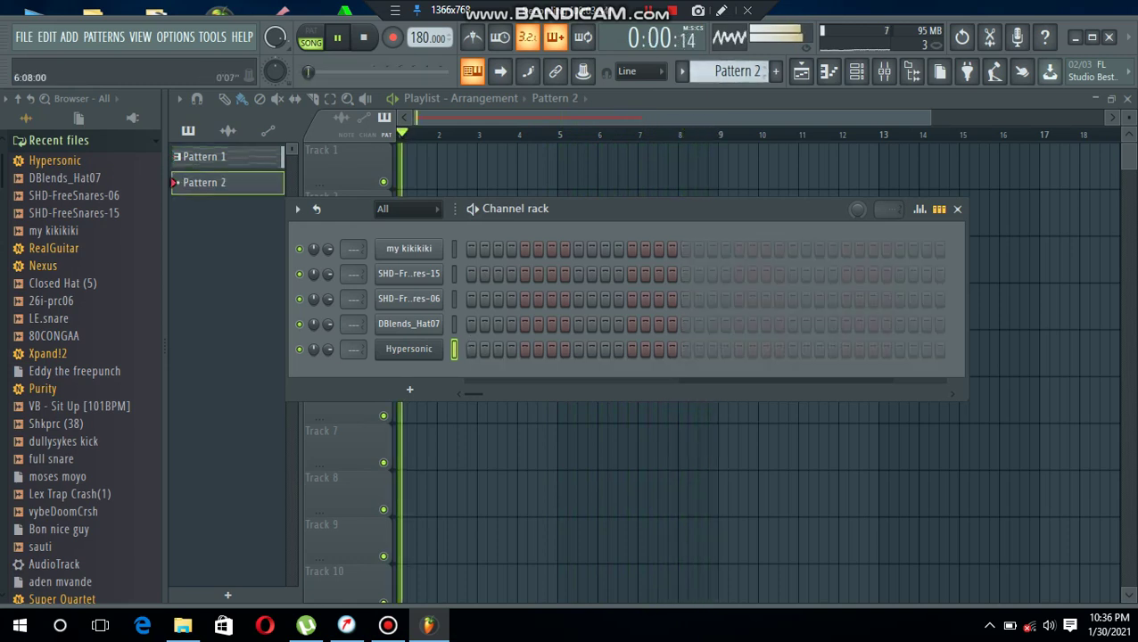
key("F6")
left_click(413, 258)
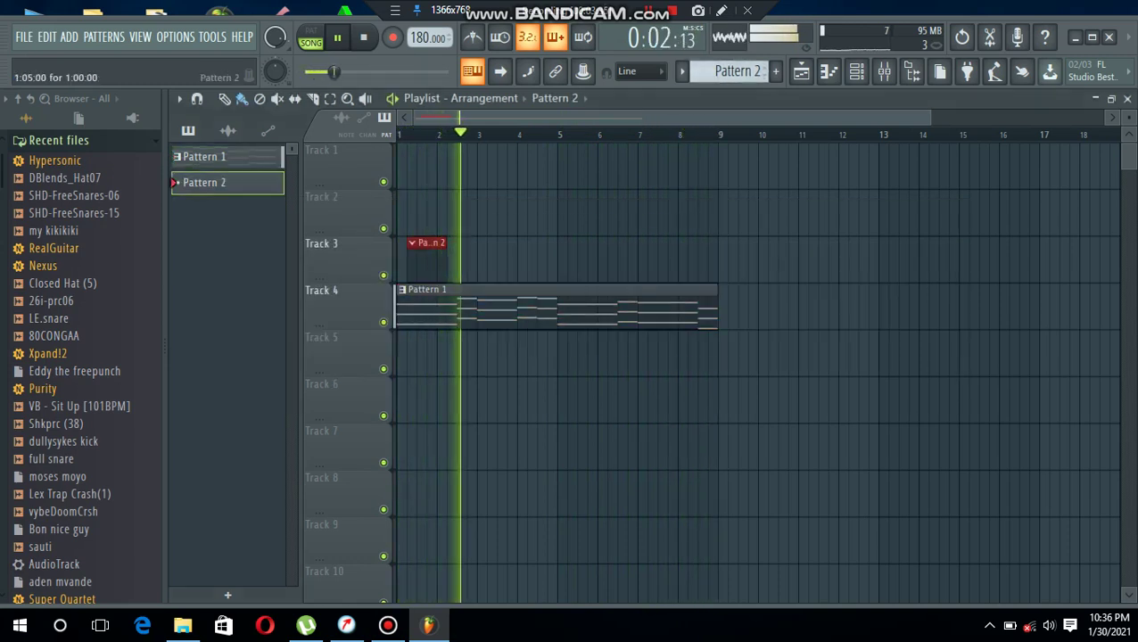
left_click_drag(419, 259, 554, 259)
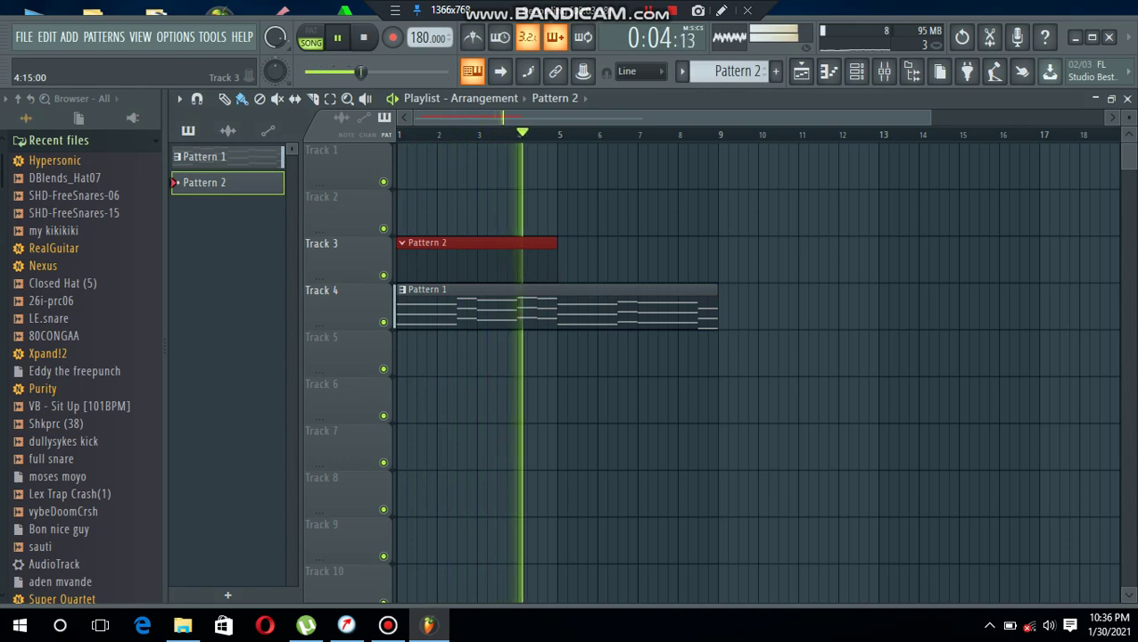
key("ctrl+b")
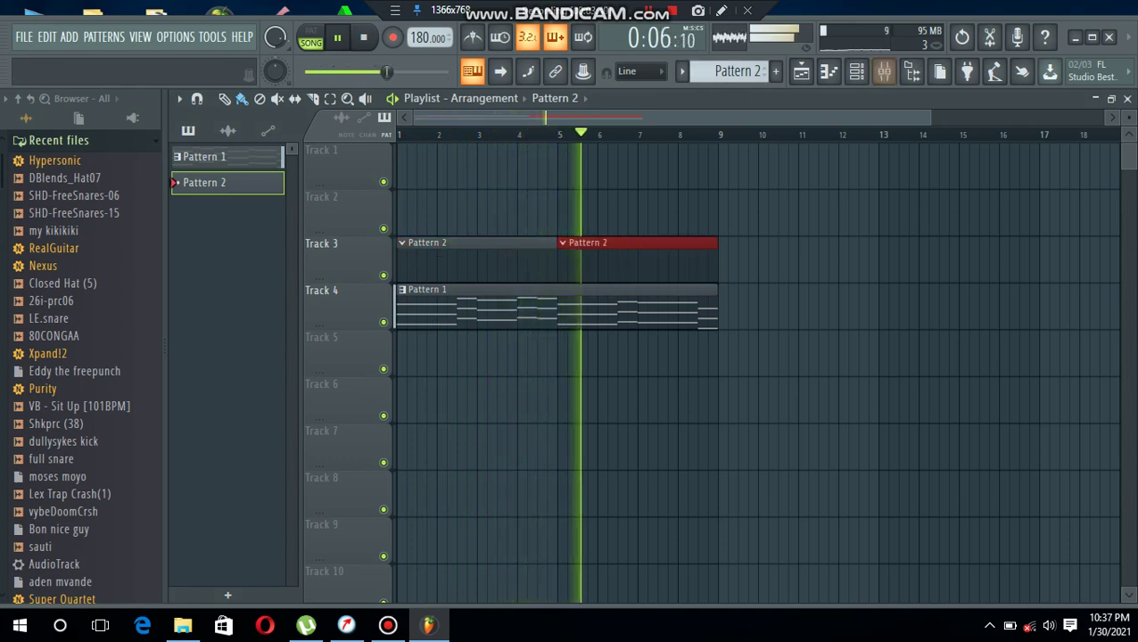
- Fill bar 1 of the DBlends_Hat07 piano roll in Pattern 2 with four quarter-bar C5 notes
left_click(855, 71)
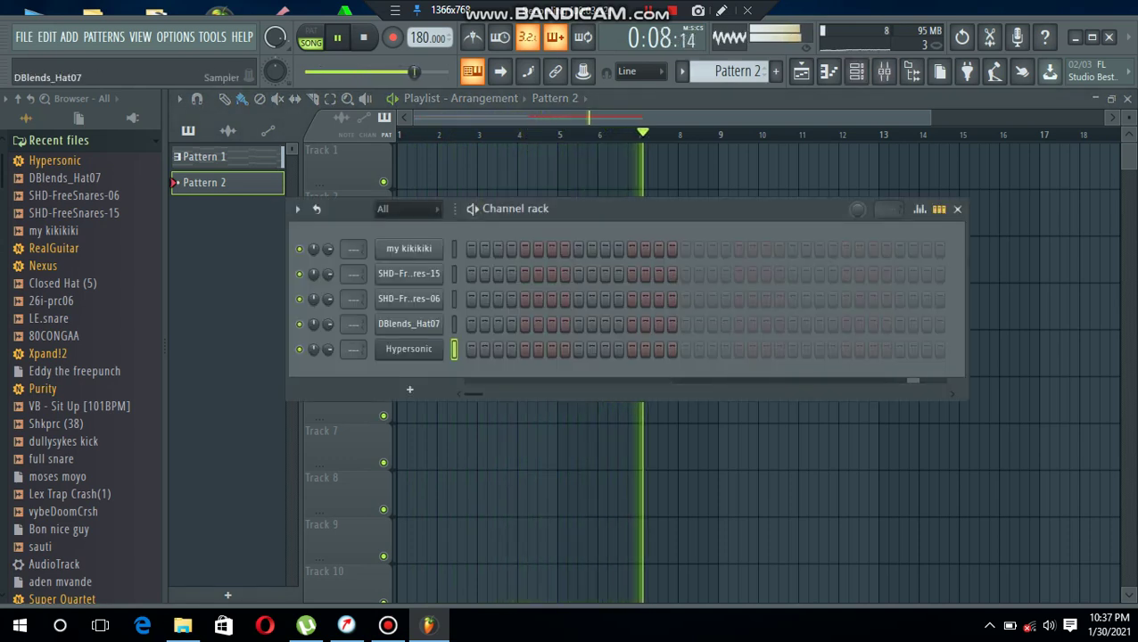
right_click(440, 323)
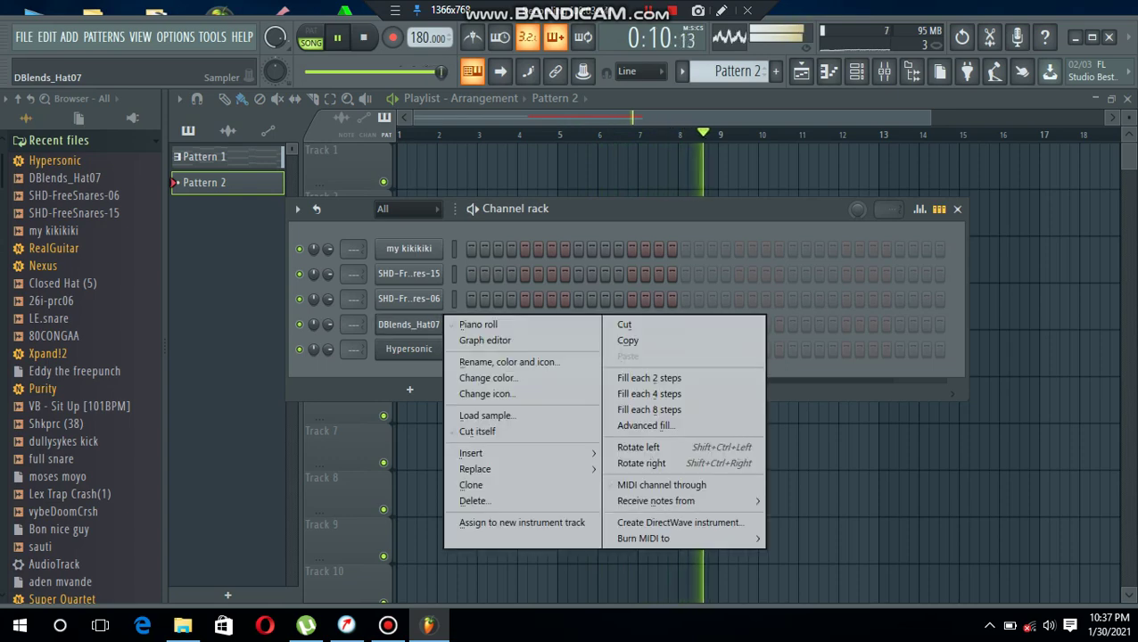
left_click(479, 325)
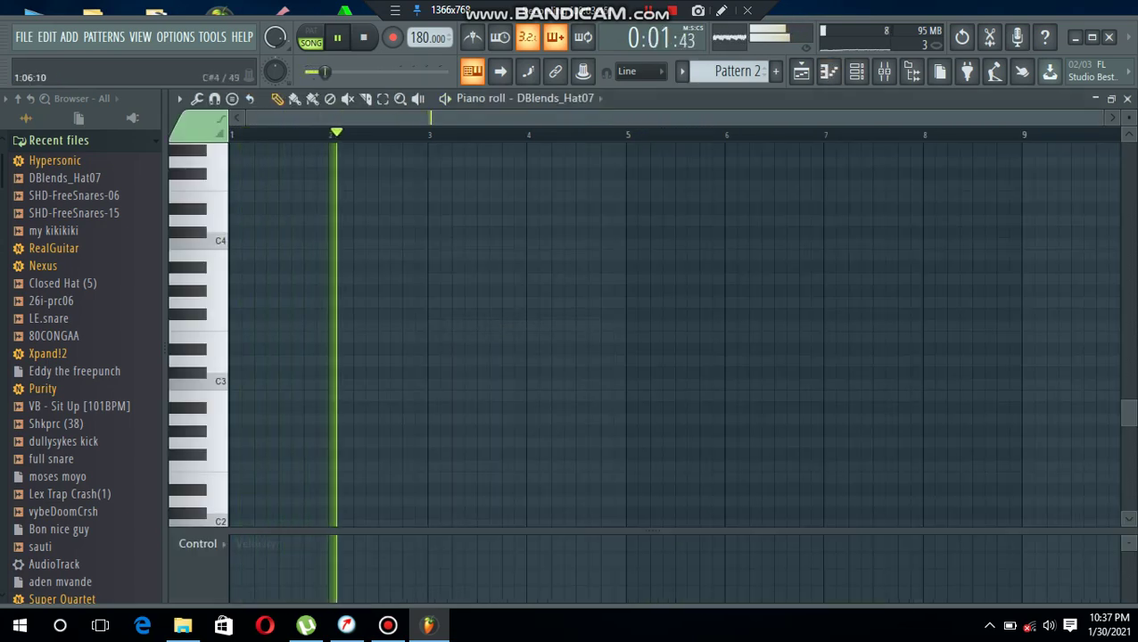
left_click_drag(253, 161, 253, 276)
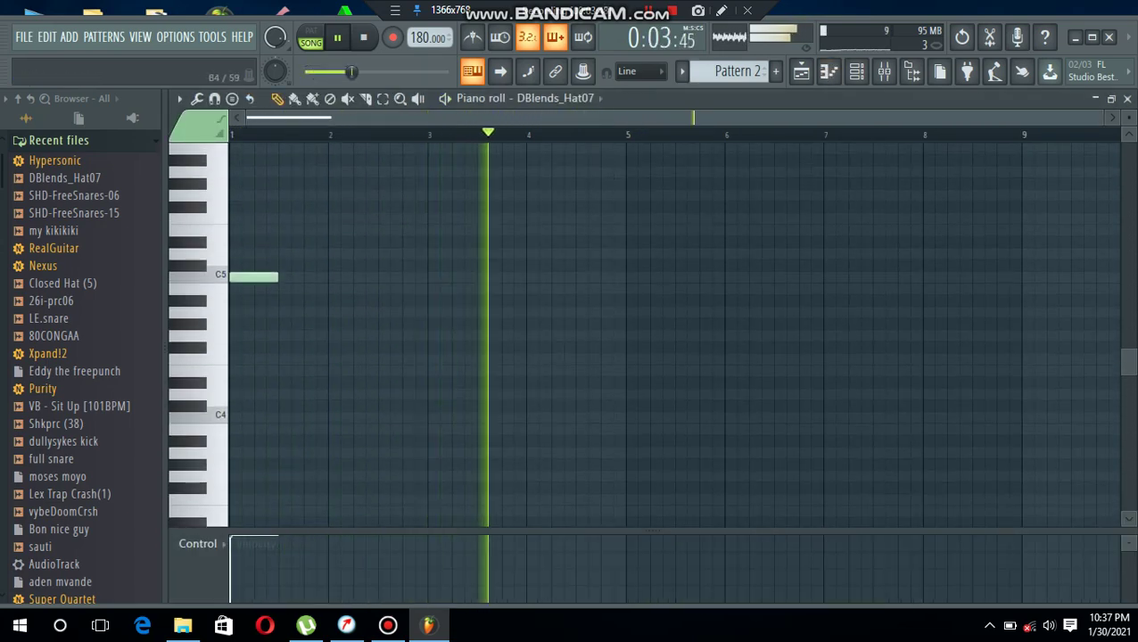
left_click(283, 277)
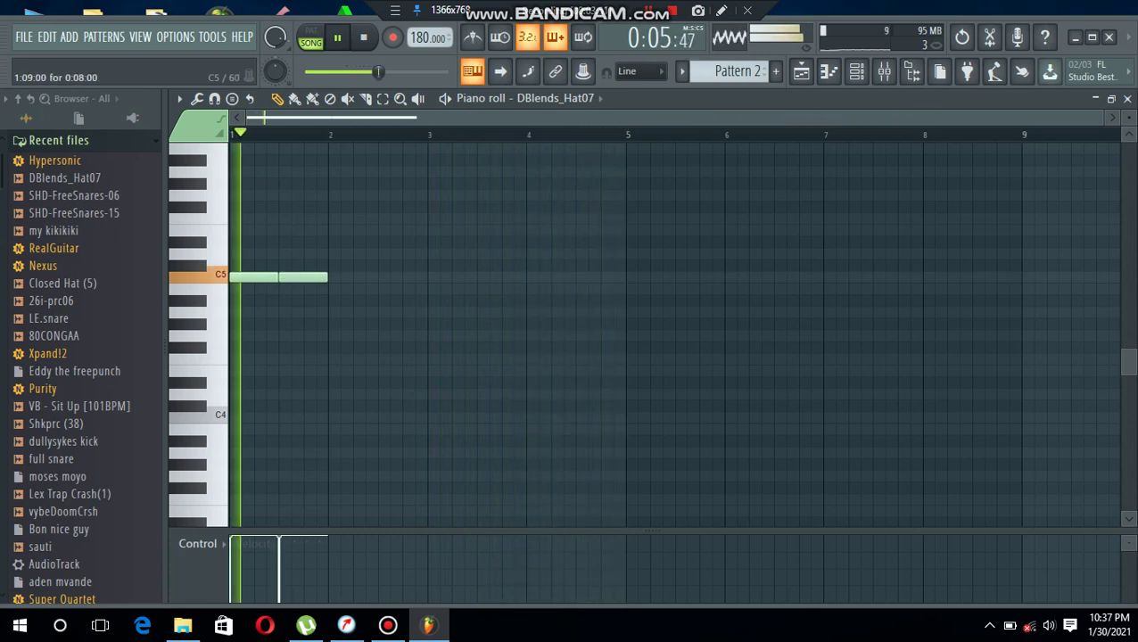
left_click_drag(345, 248, 266, 277)
key("ctrl+b")
left_click_drag(363, 225, 230, 399)
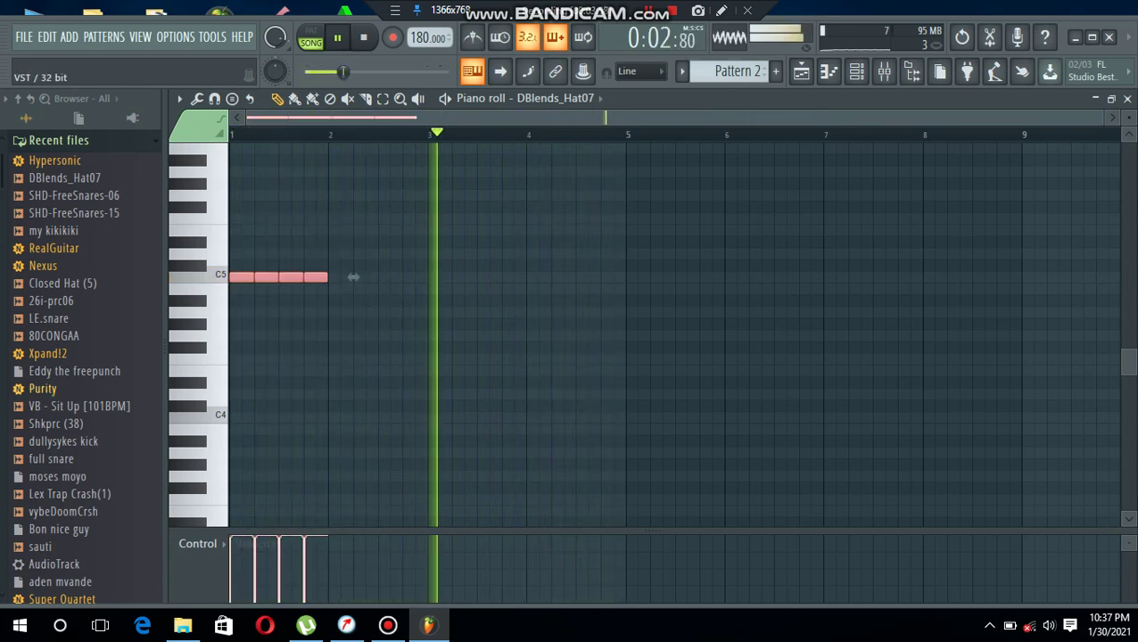
- Duplicate the bar 1 hi-hat notes across bars 2 to 4 and return to the playlist
key("ctrl+b")
key("ctrl+b")
key("ctrl+b")
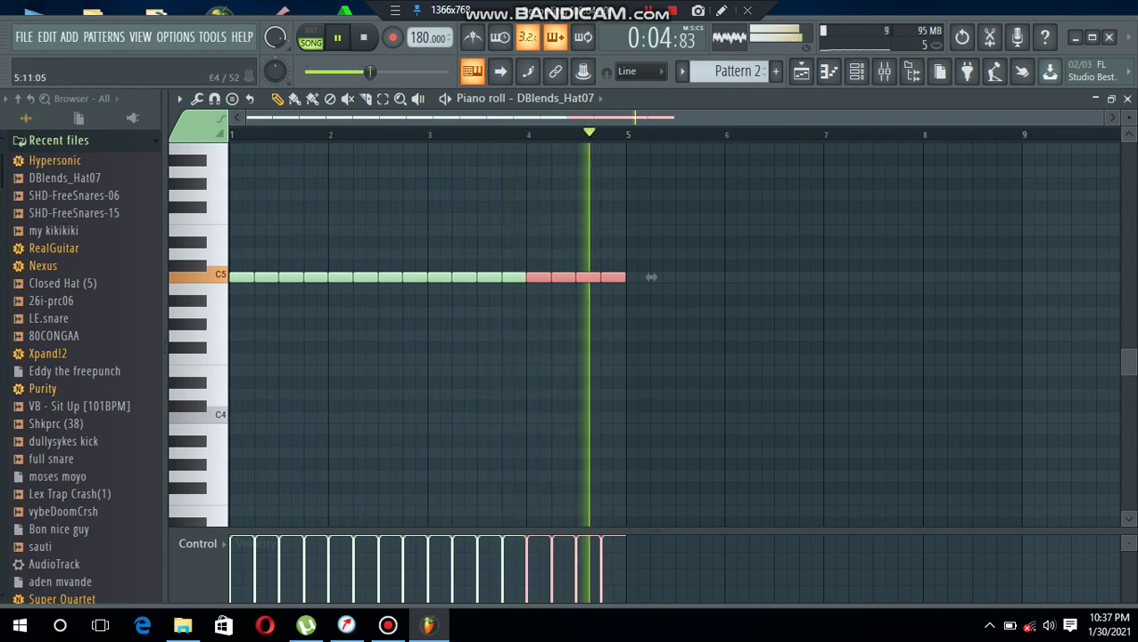
key("ctrl+d")
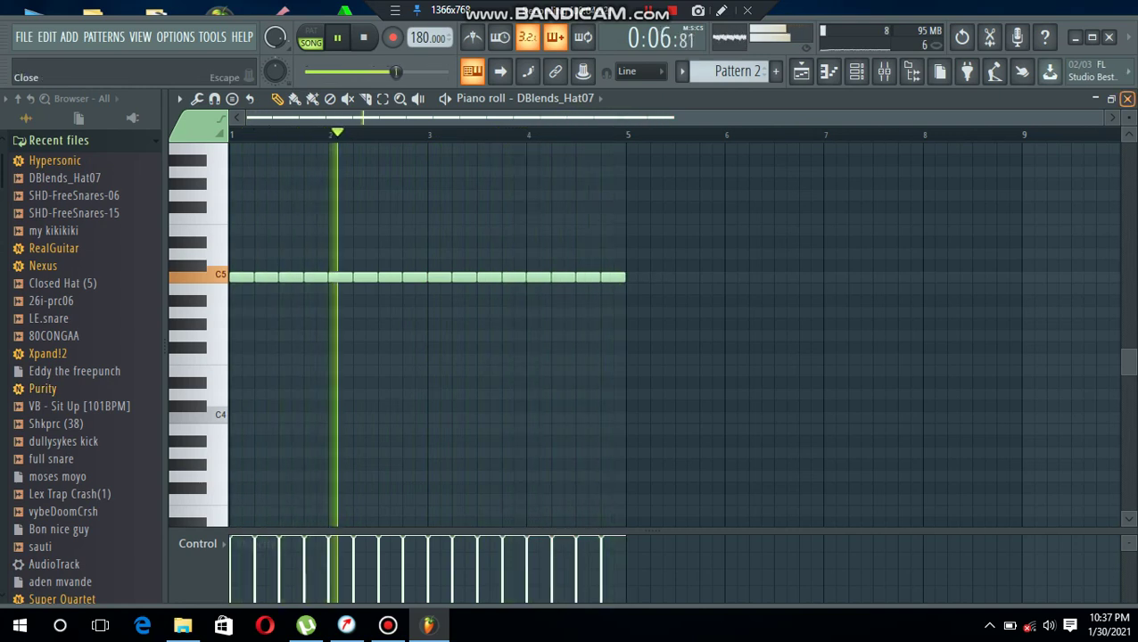
left_click(1126, 99)
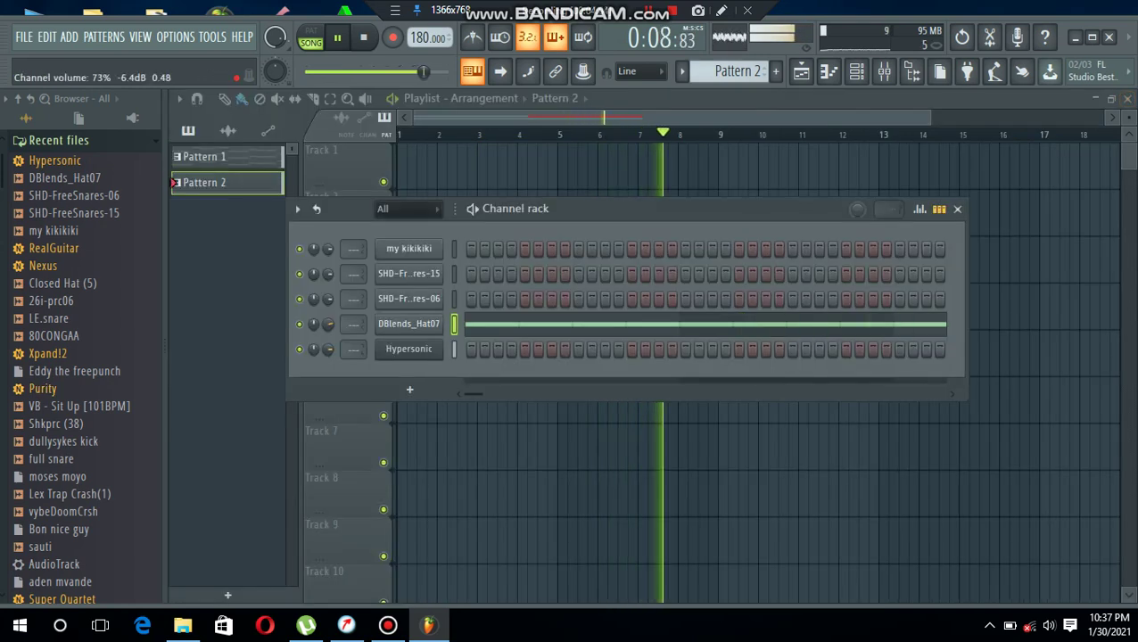
key("F6")
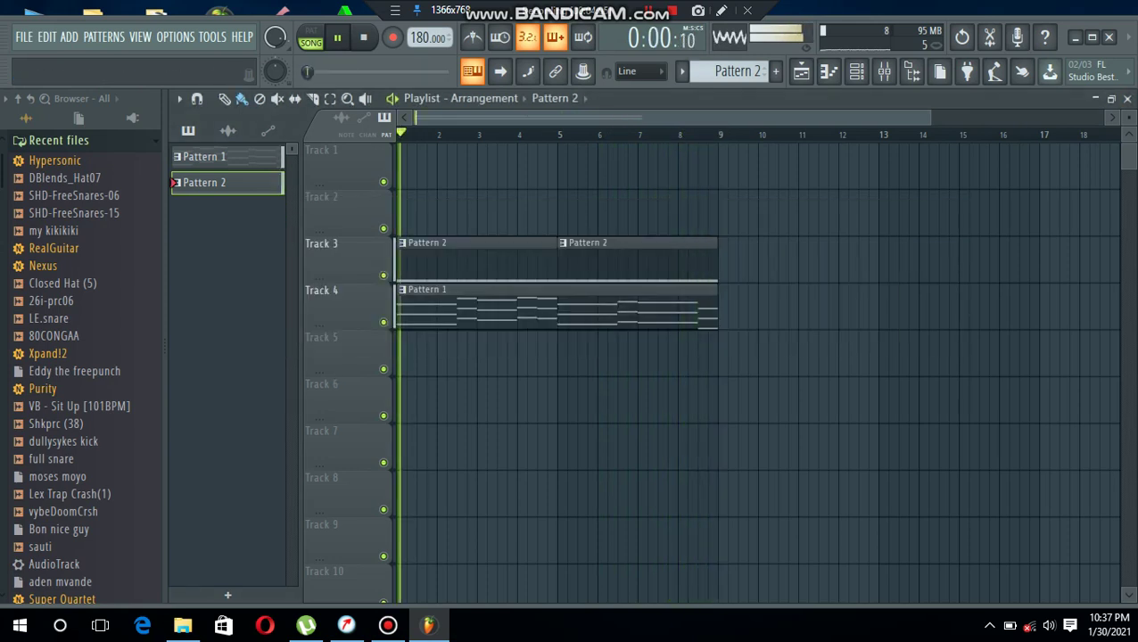
- Create a third pattern, place it as a four-bar clip at bar 1 of Track 2, and duplicate the clip to bar 5
left_click(775, 71)
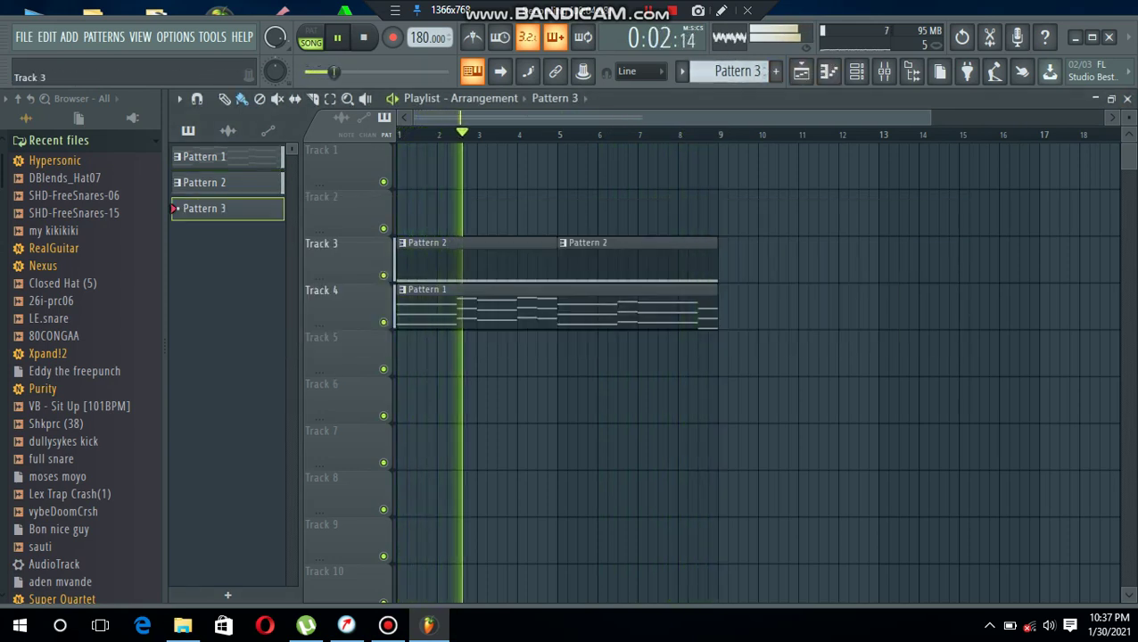
left_click(419, 212)
left_click_drag(419, 213, 547, 196)
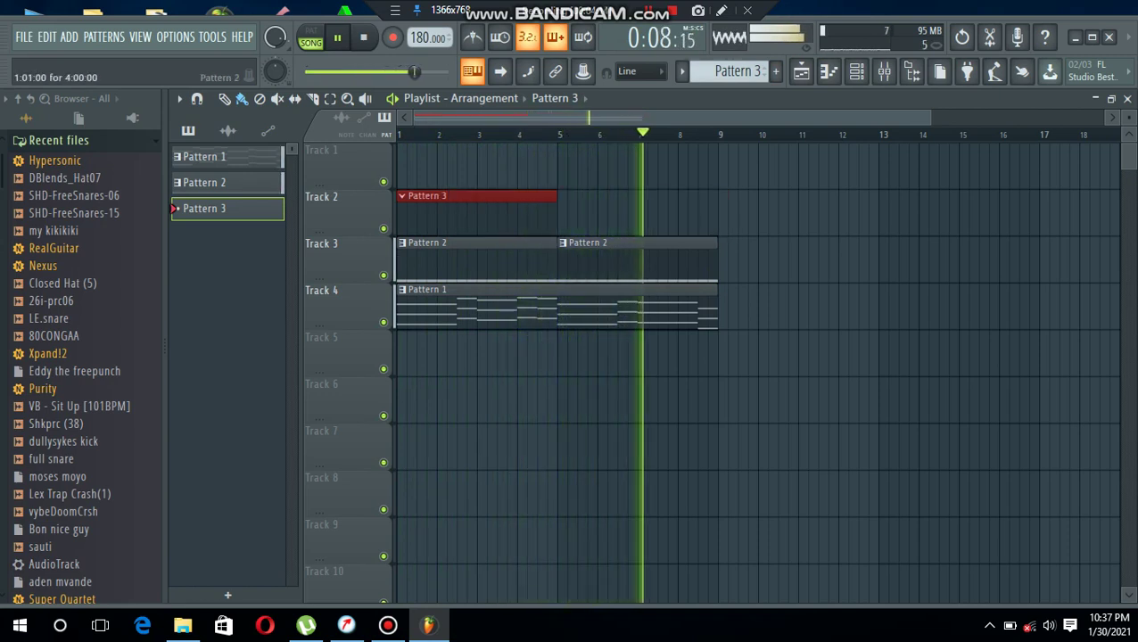
key("ctrl+b")
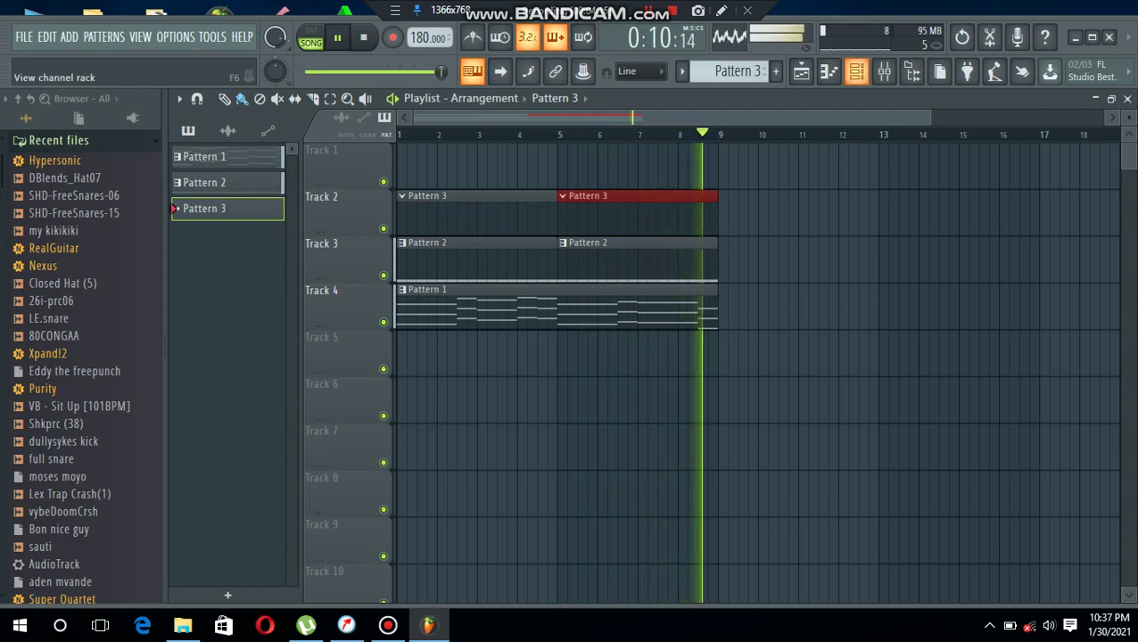
- Place a quarter-bar C5 note at the middle of each of bars 1 to 4 in Pattern 3's SHD-FreeSnares-15 piano roll
key("F6")
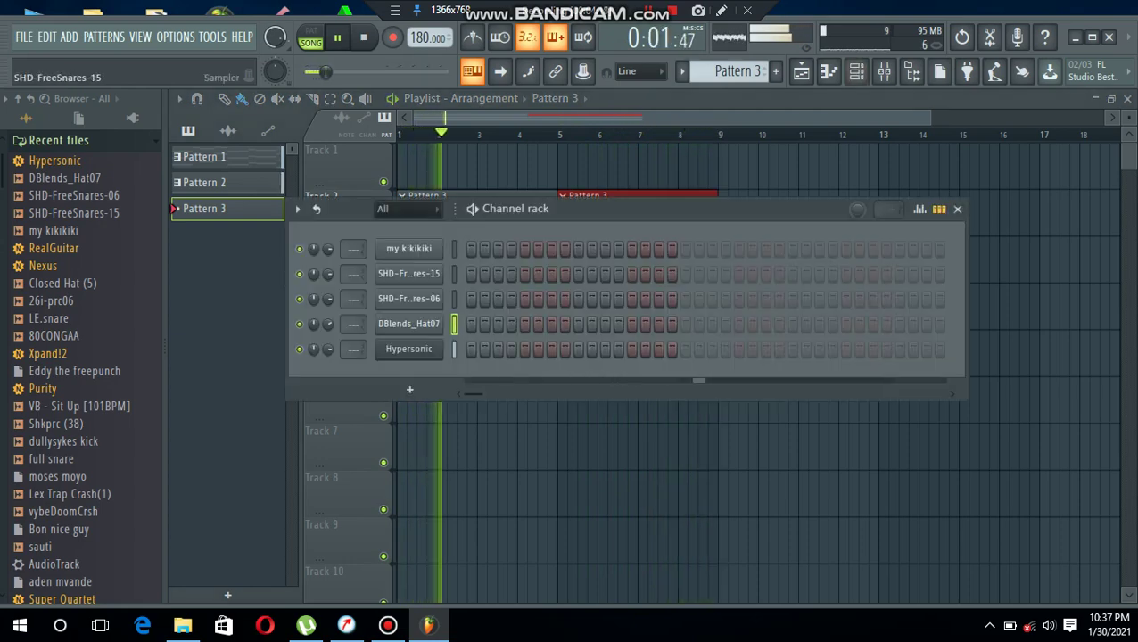
right_click(443, 269)
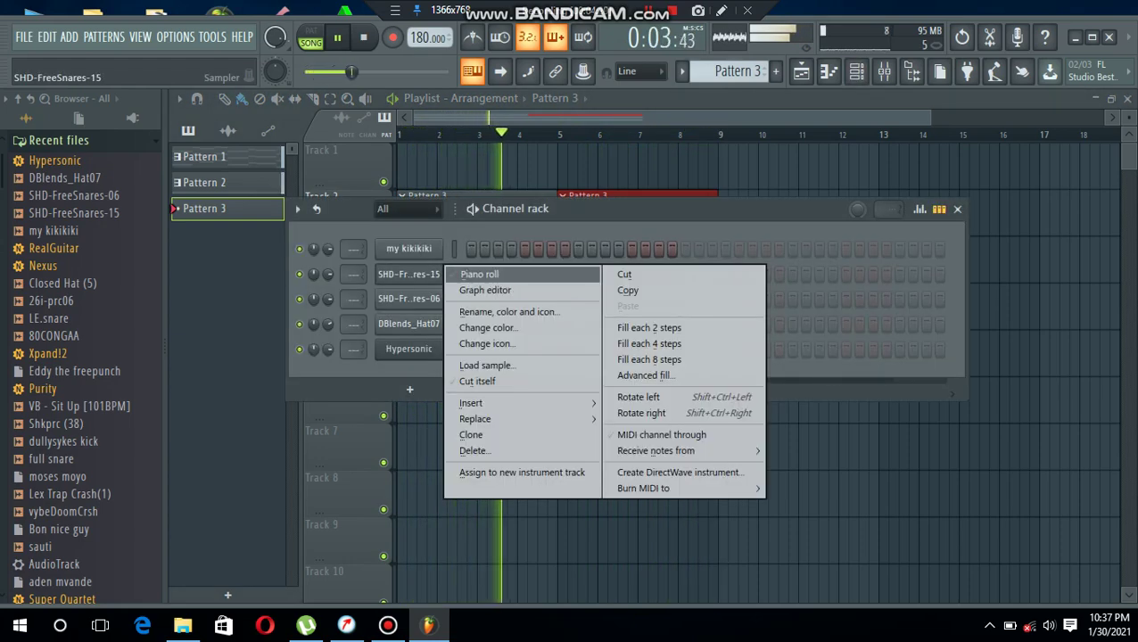
left_click(479, 274)
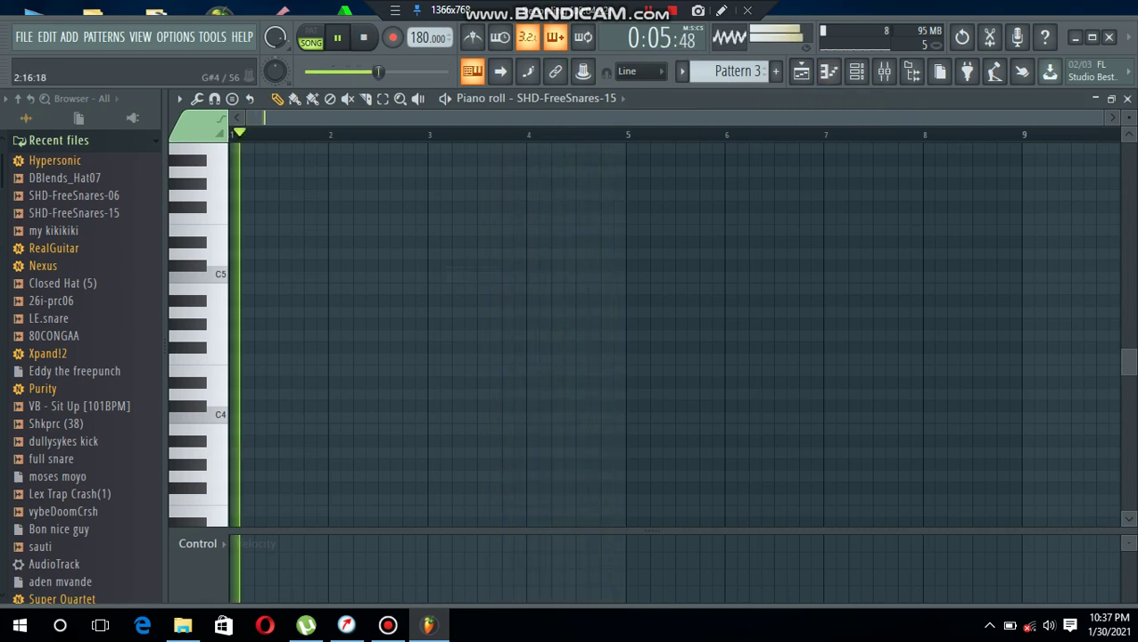
left_click(284, 276)
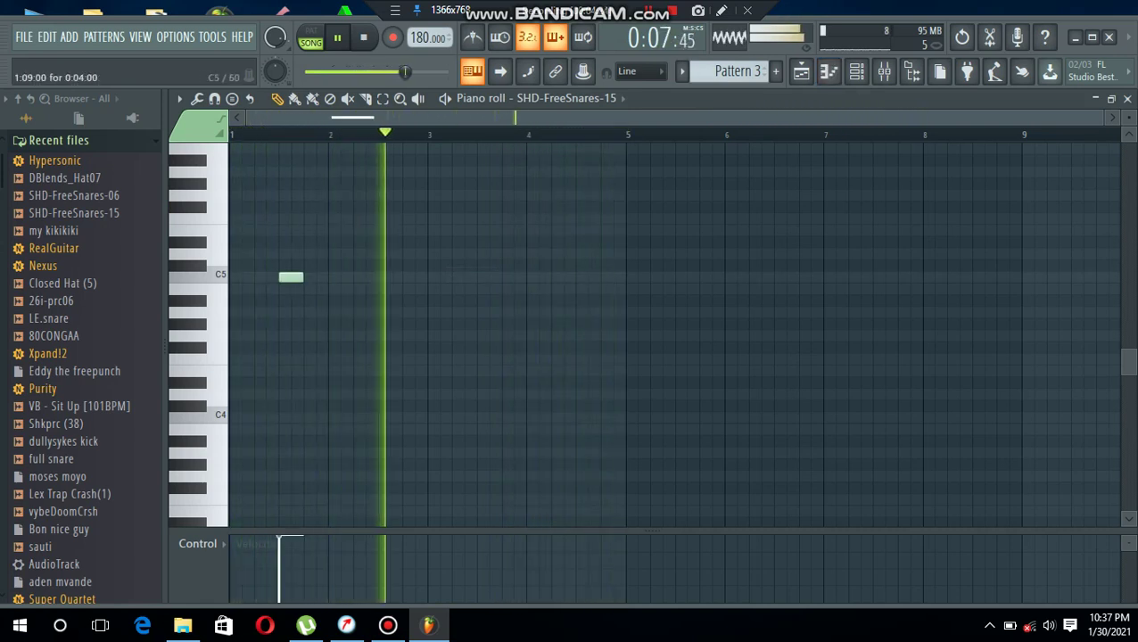
left_click(384, 276)
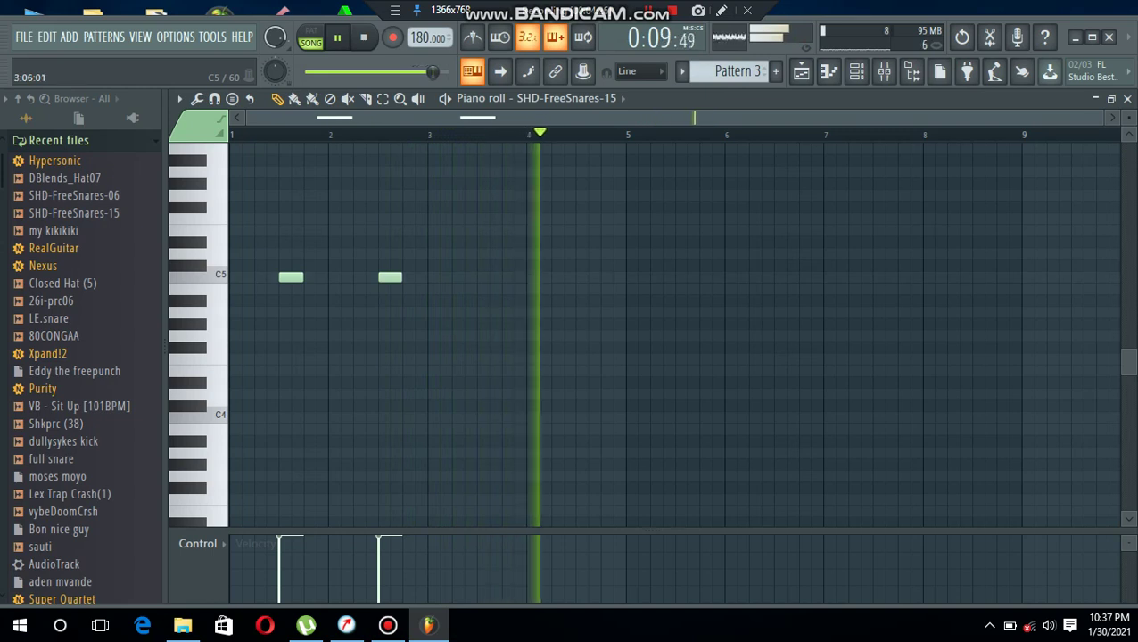
left_click(482, 277)
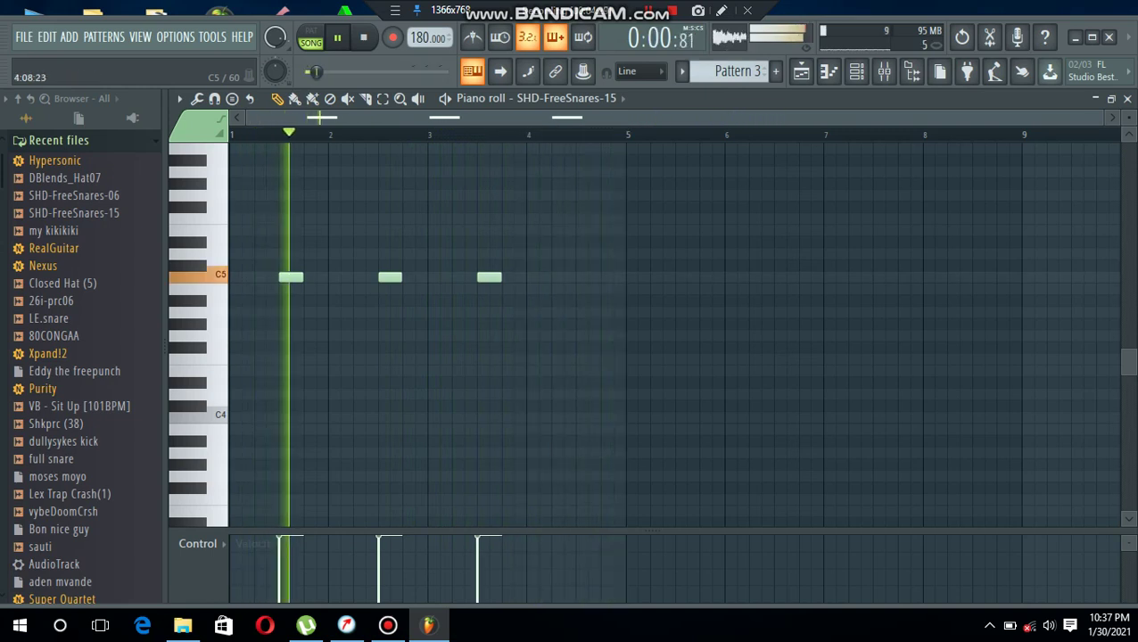
left_click(581, 276)
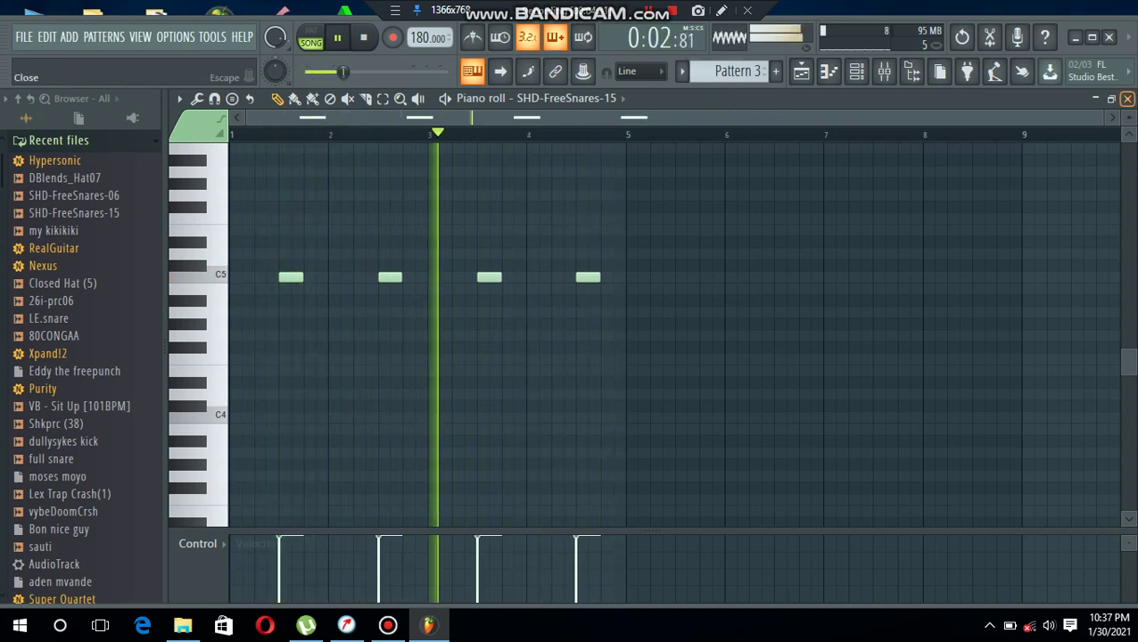
left_click(1126, 98)
- Copy the SHD-FreeSnares-15 notes in Pattern 3 and paste them into the SHD-FreeSnares-06 channel
right_click(440, 271)
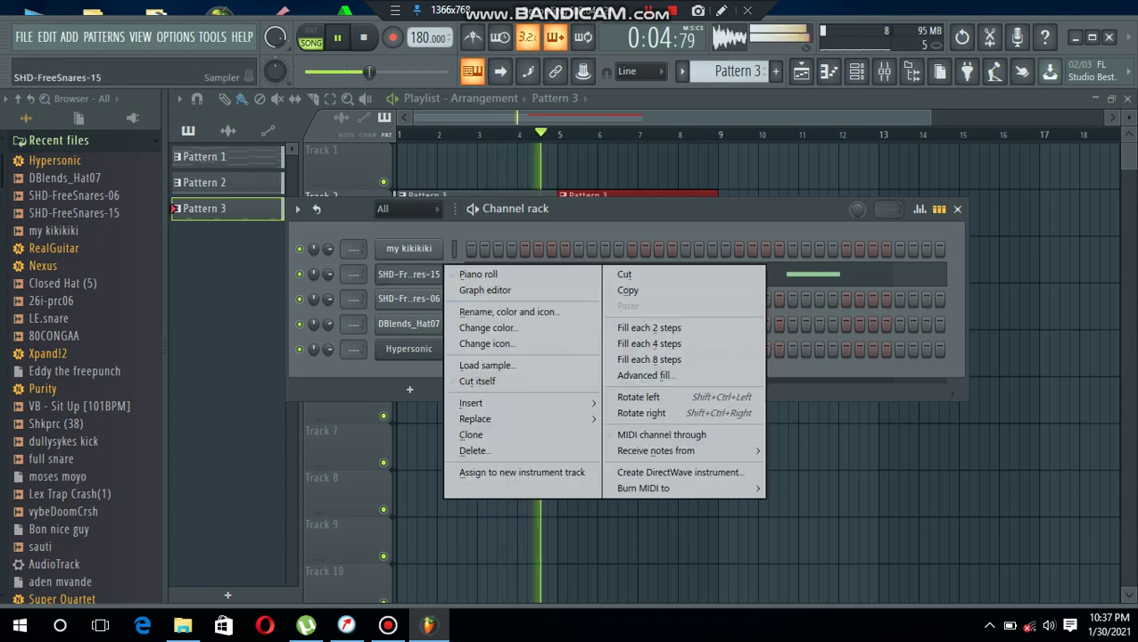
left_click(479, 274)
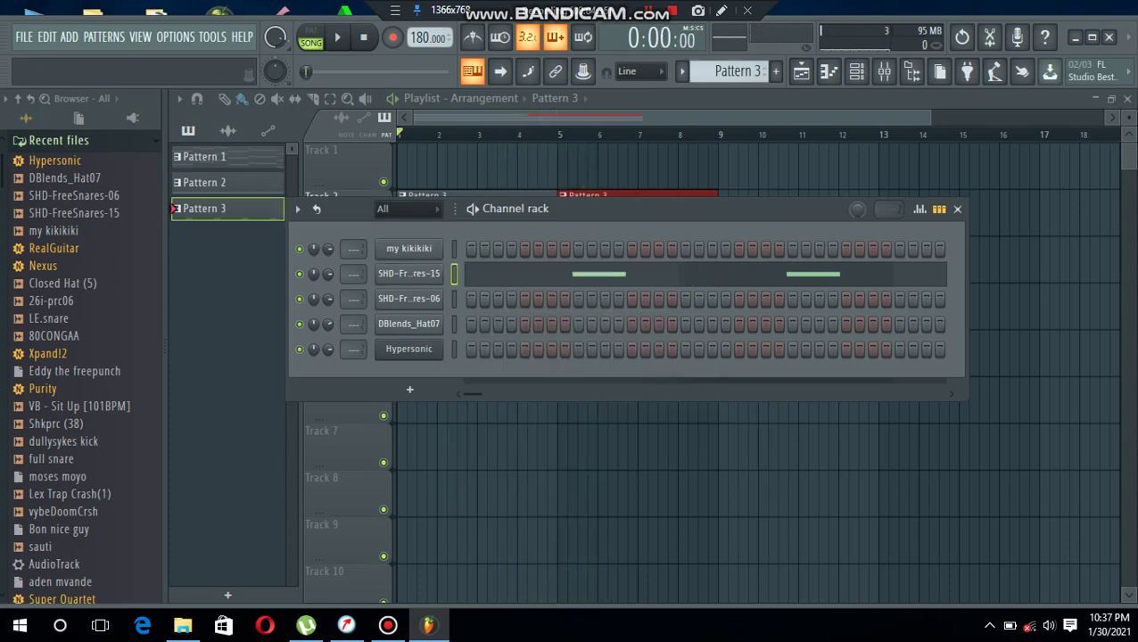
right_click(442, 271)
left_click(628, 289)
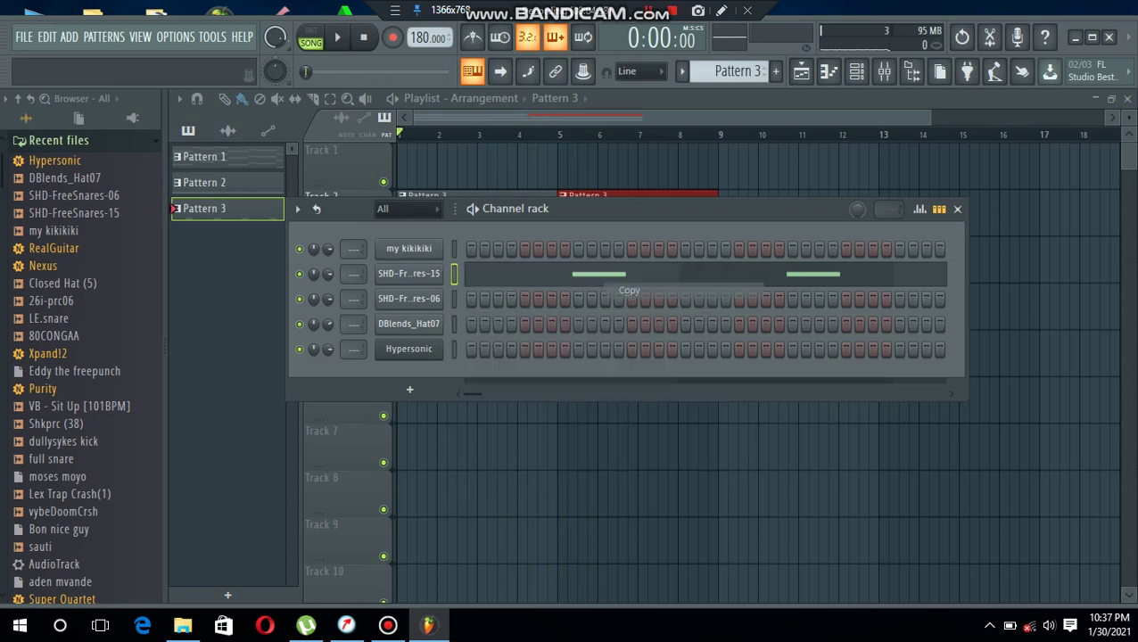
right_click(441, 294)
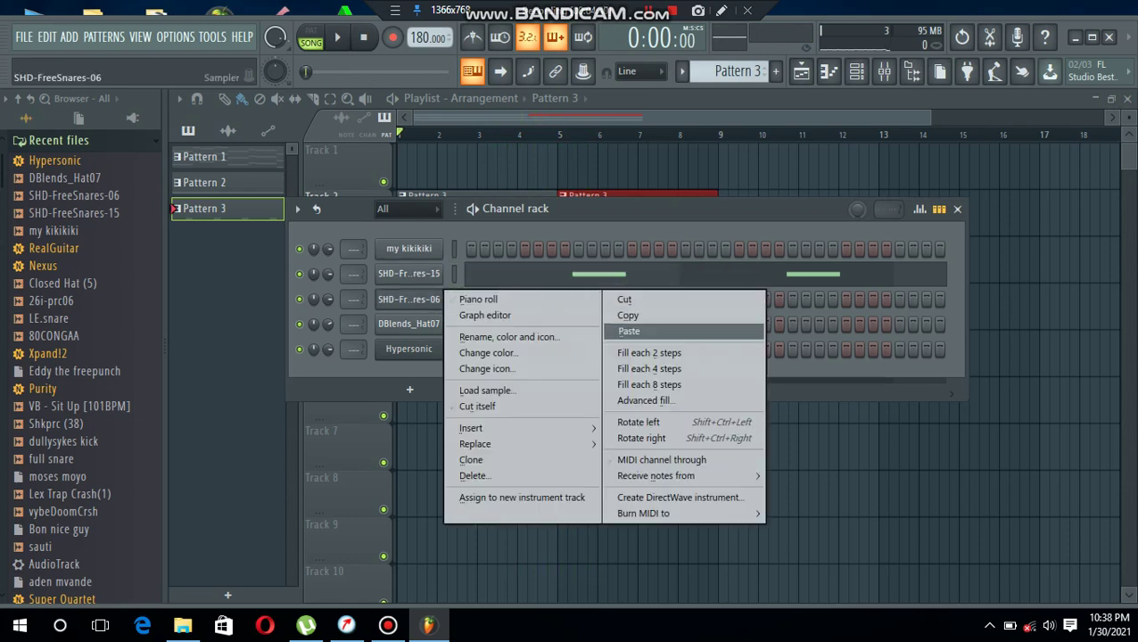
left_click(629, 330)
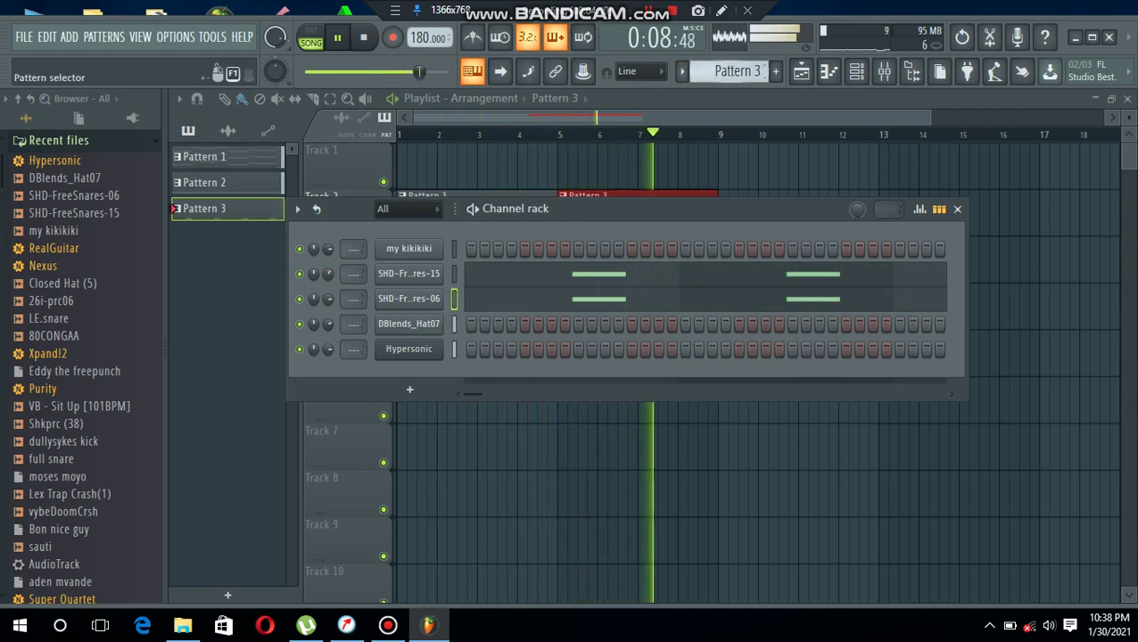
- Switch to a new fourth pattern and place it as an eight-bar clip at bar 1 of Track 5
scroll(736, 71, "up", 1)
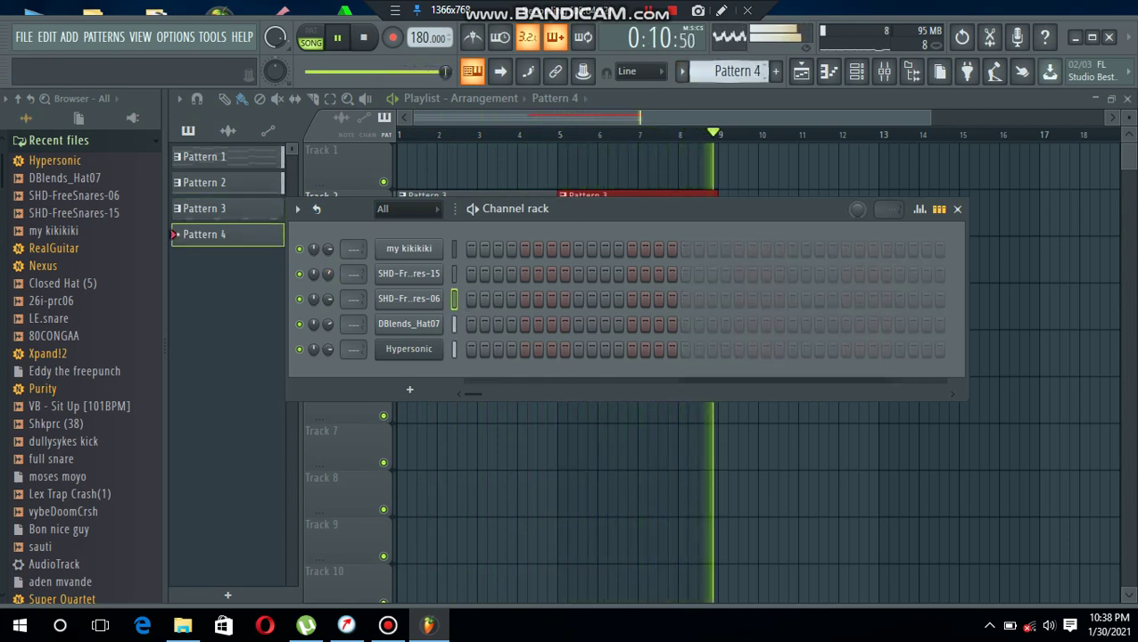
key("F6")
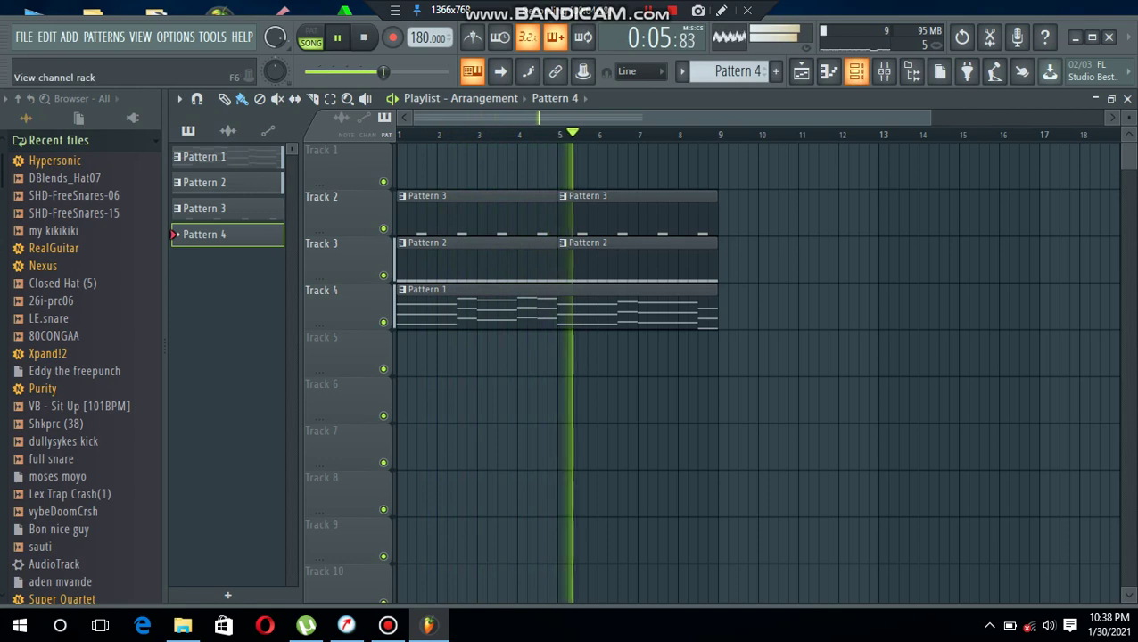
left_click(855, 71)
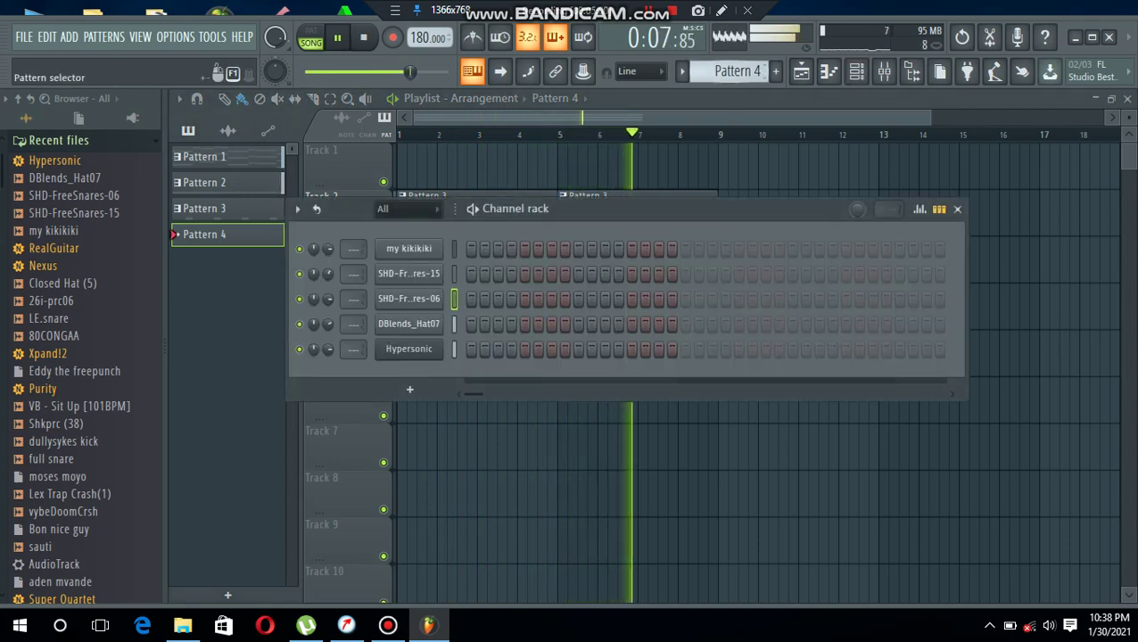
key("F6")
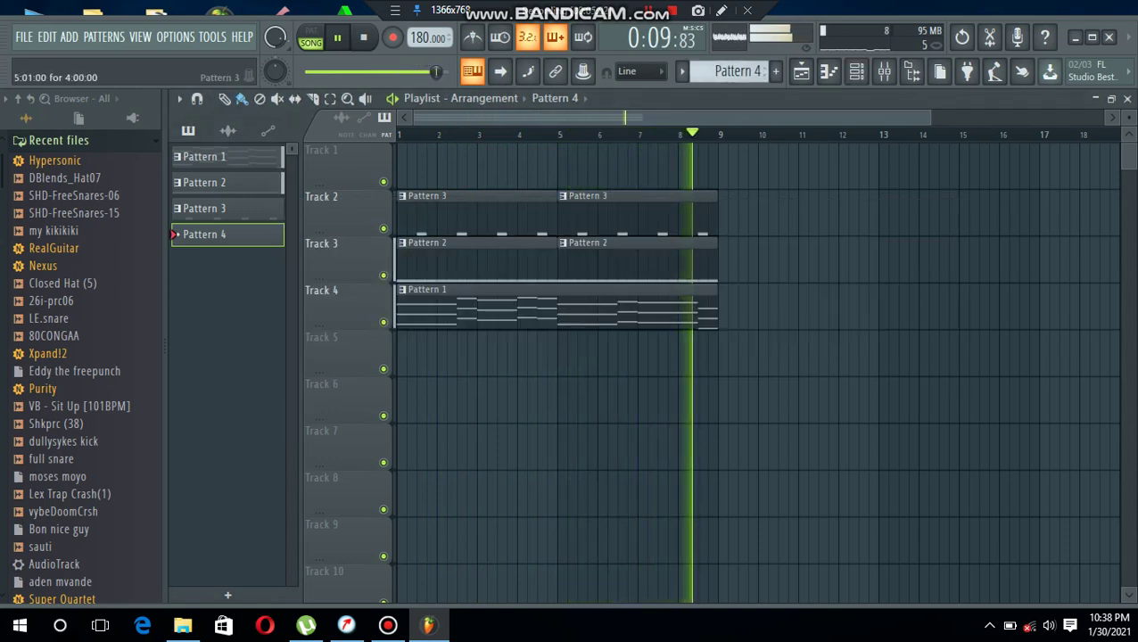
left_click(432, 353)
left_click_drag(435, 353, 718, 353)
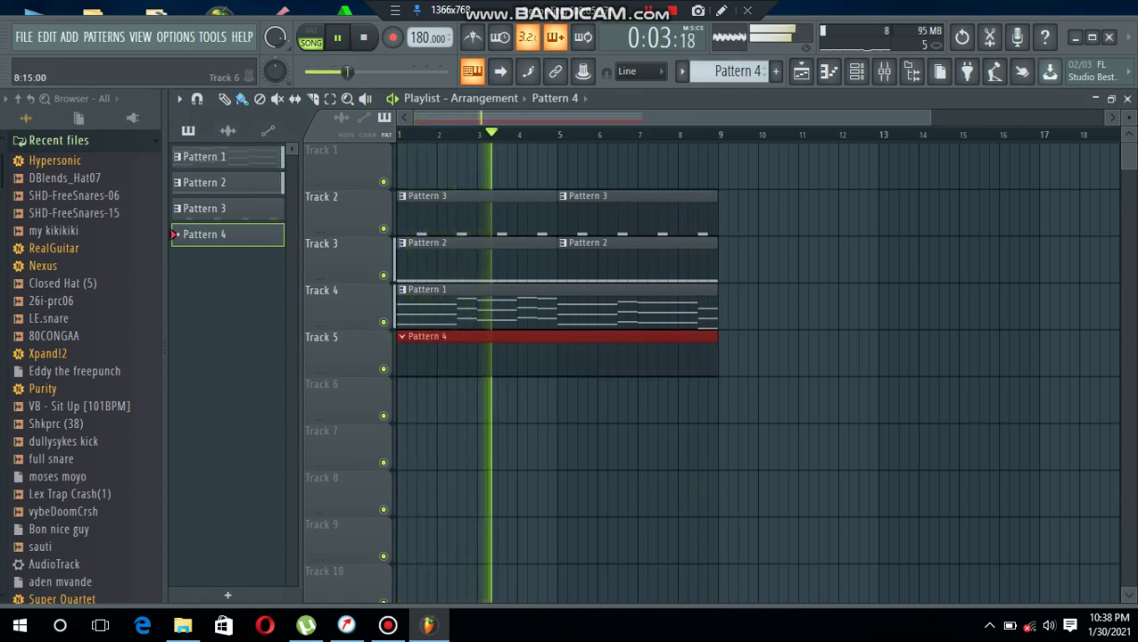
- Add a Nexus channel to the channel rack and load the WW Dance Piccolo preset from the Classical category
left_click(856, 71)
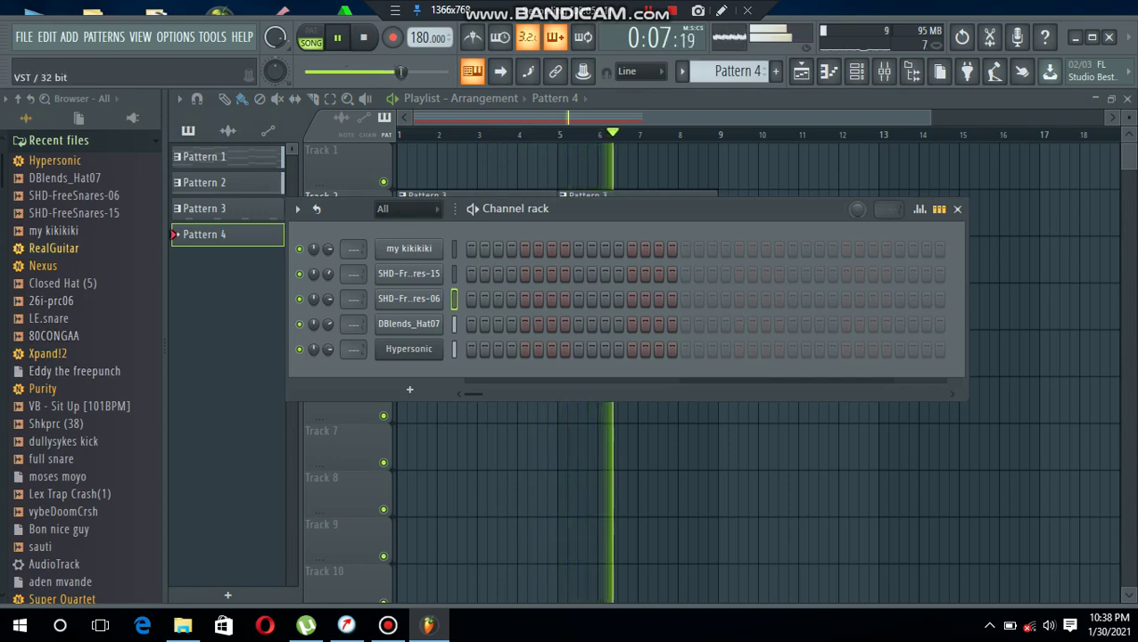
left_click_drag(50, 266, 470, 413)
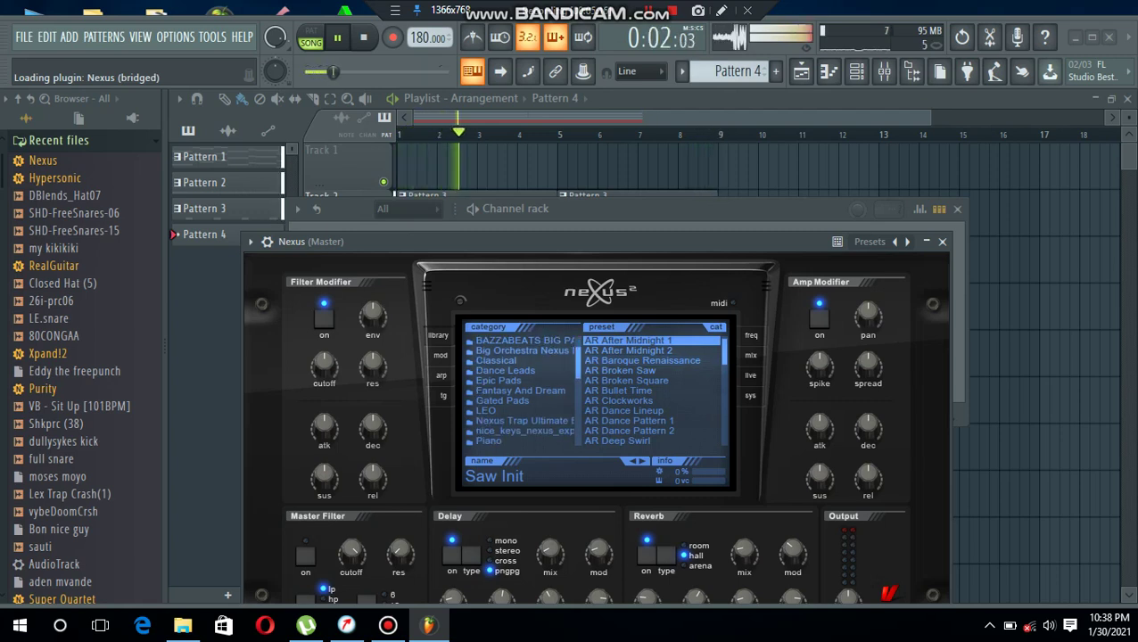
left_click(495, 360)
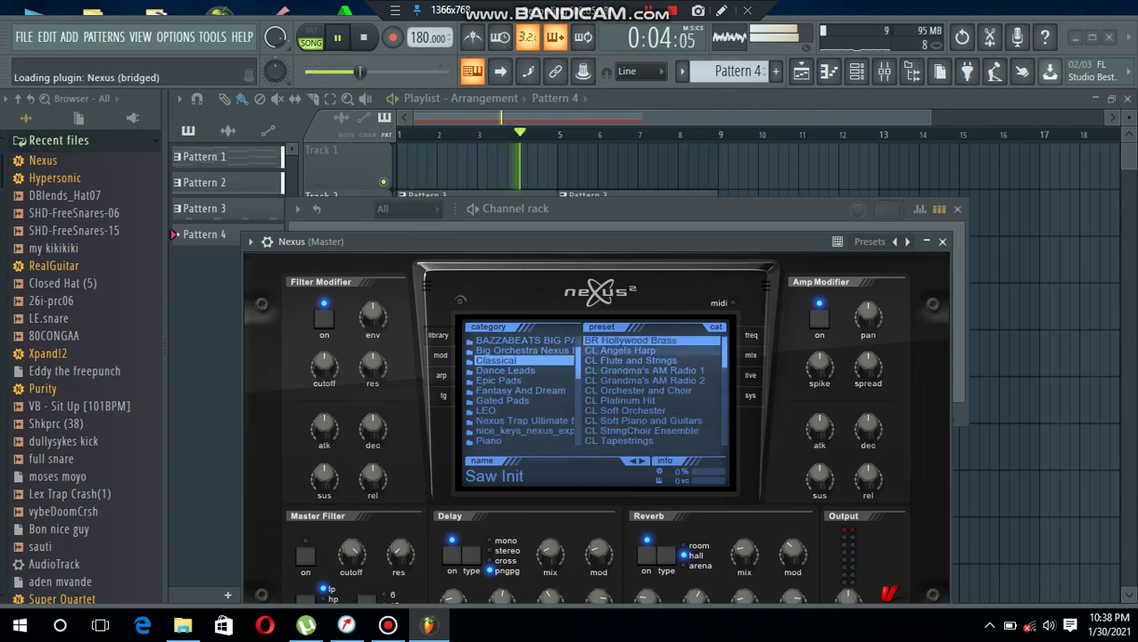
scroll(652, 390, "down", 8)
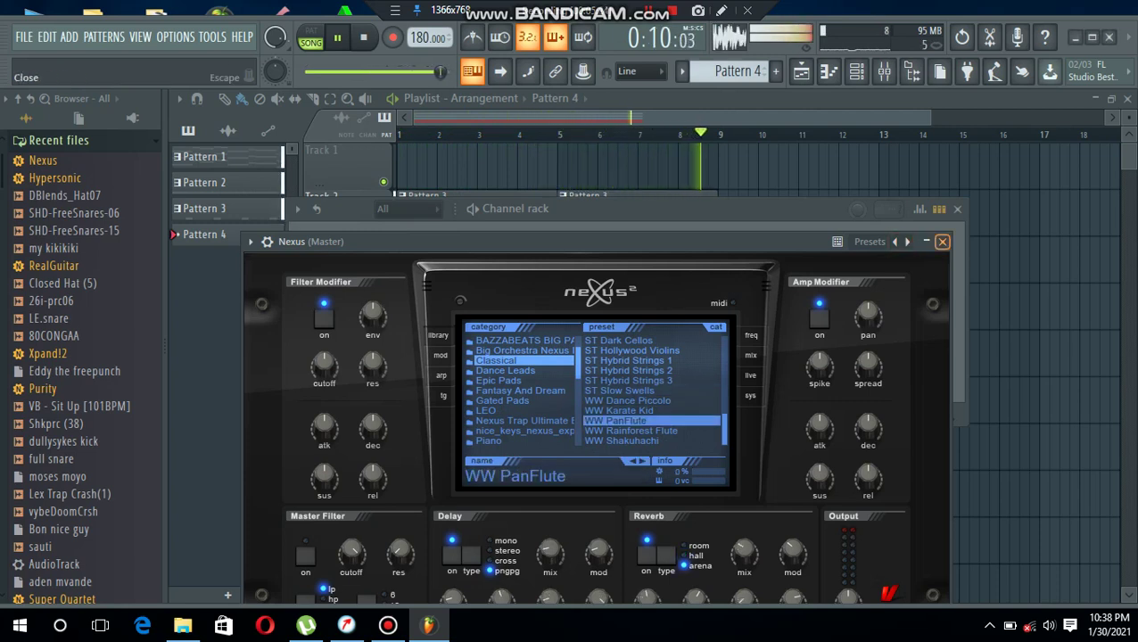
left_click(942, 241)
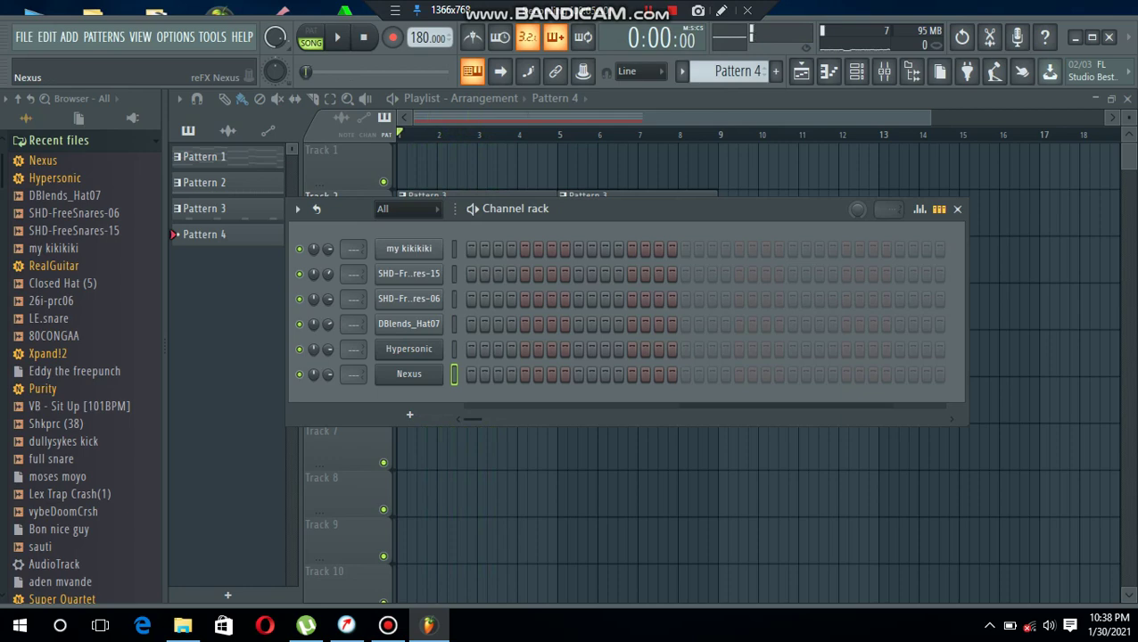
left_click(409, 373)
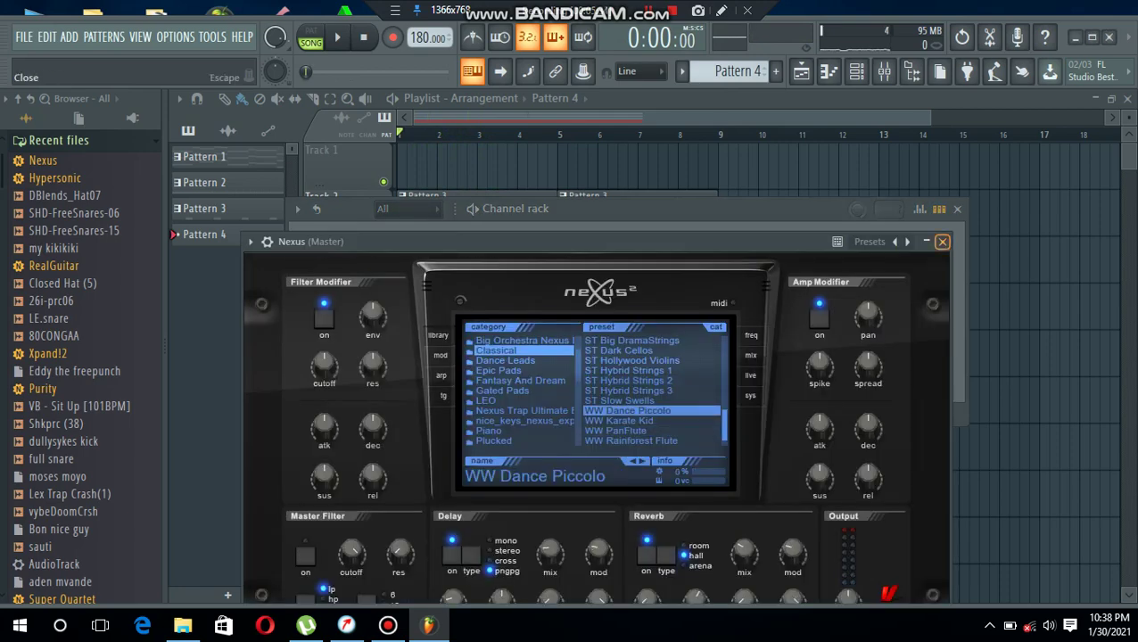
left_click(942, 241)
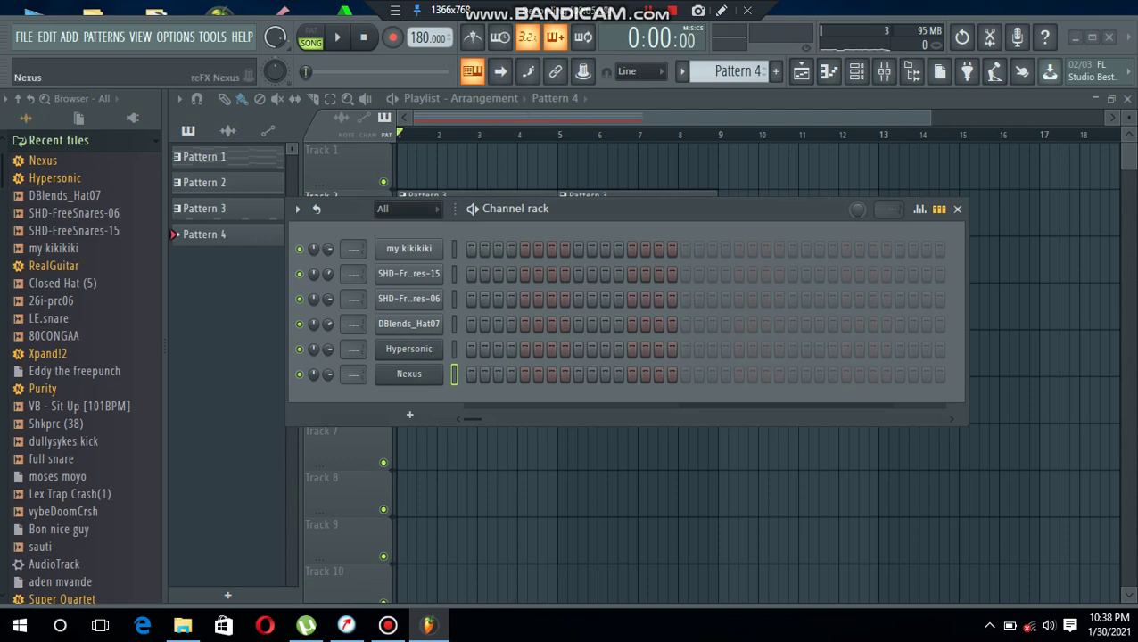
- Enter quarter-bar A#5 and C#6 notes in the second half of bar 1 in Pattern 4's Nexus piano roll
right_click(437, 374)
left_click(478, 369)
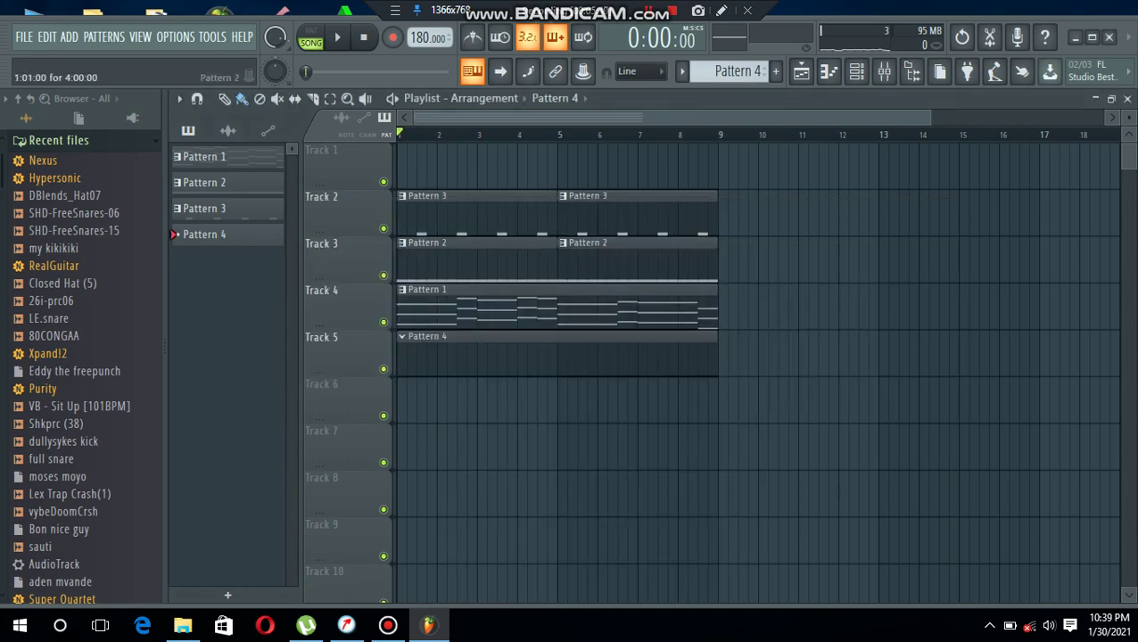
key("F7")
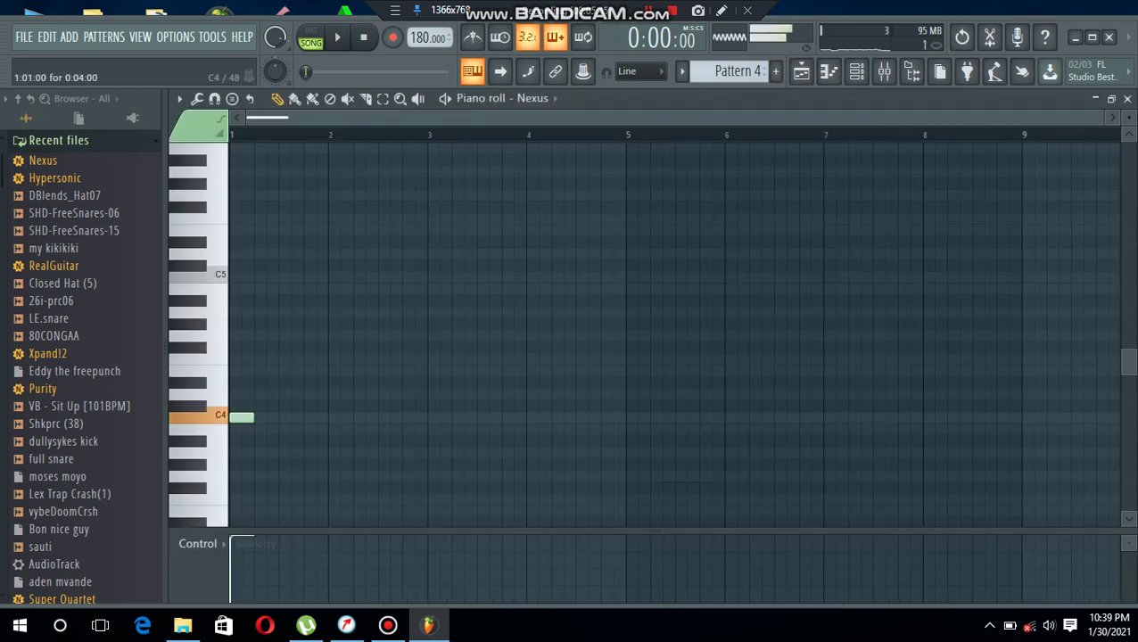
left_click_drag(241, 160, 240, 233)
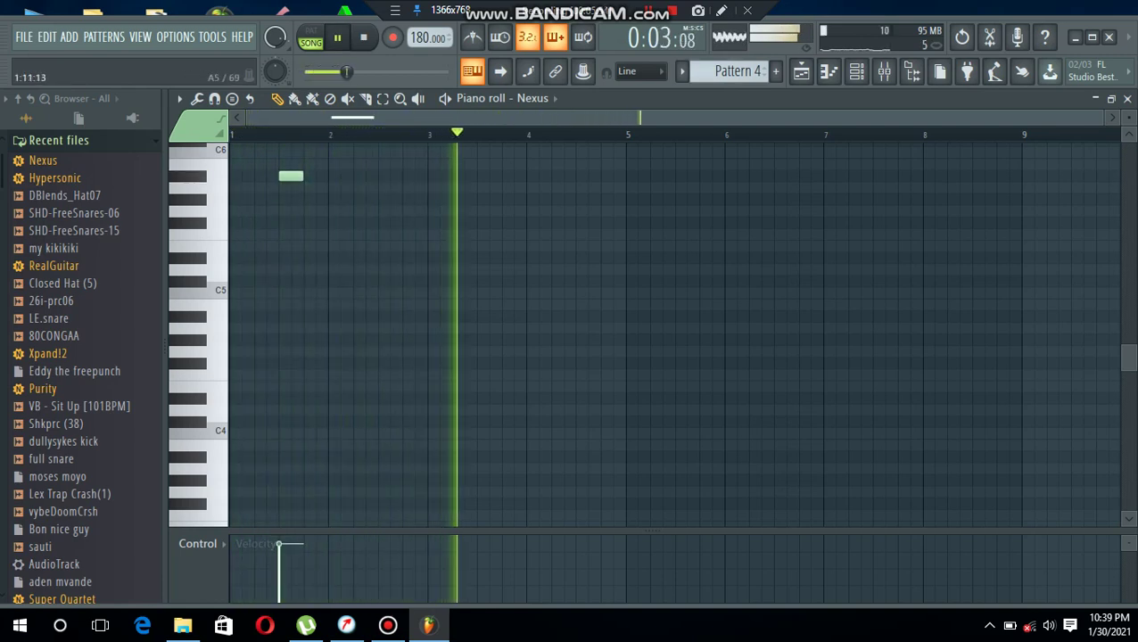
key("space")
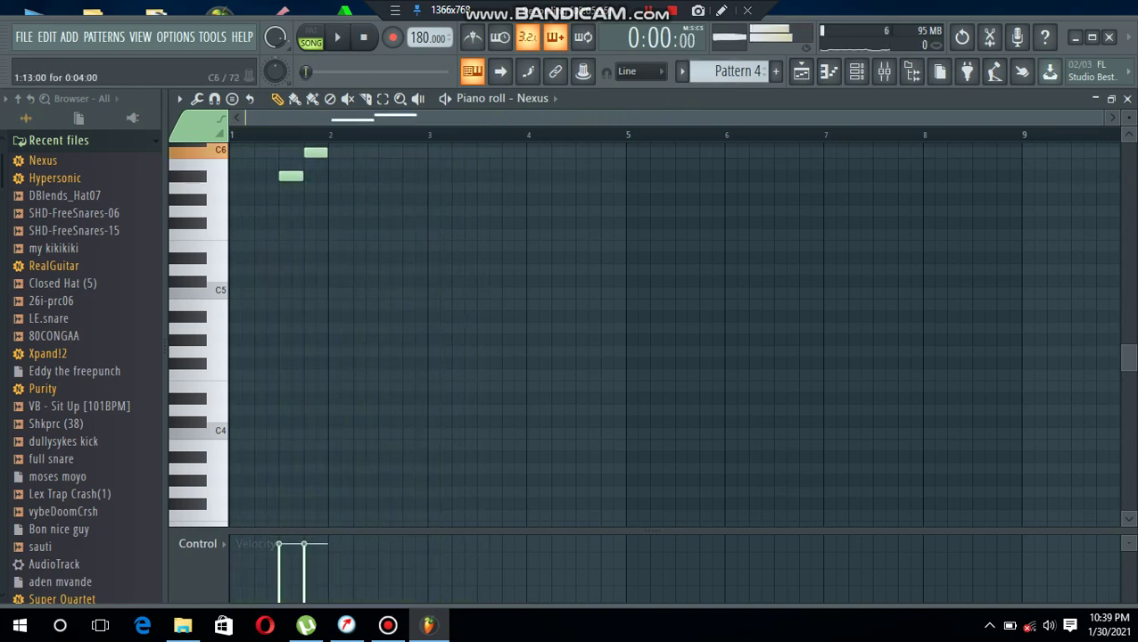
scroll(642, 330, "up", 1)
scroll(328, 293, "up", 3)
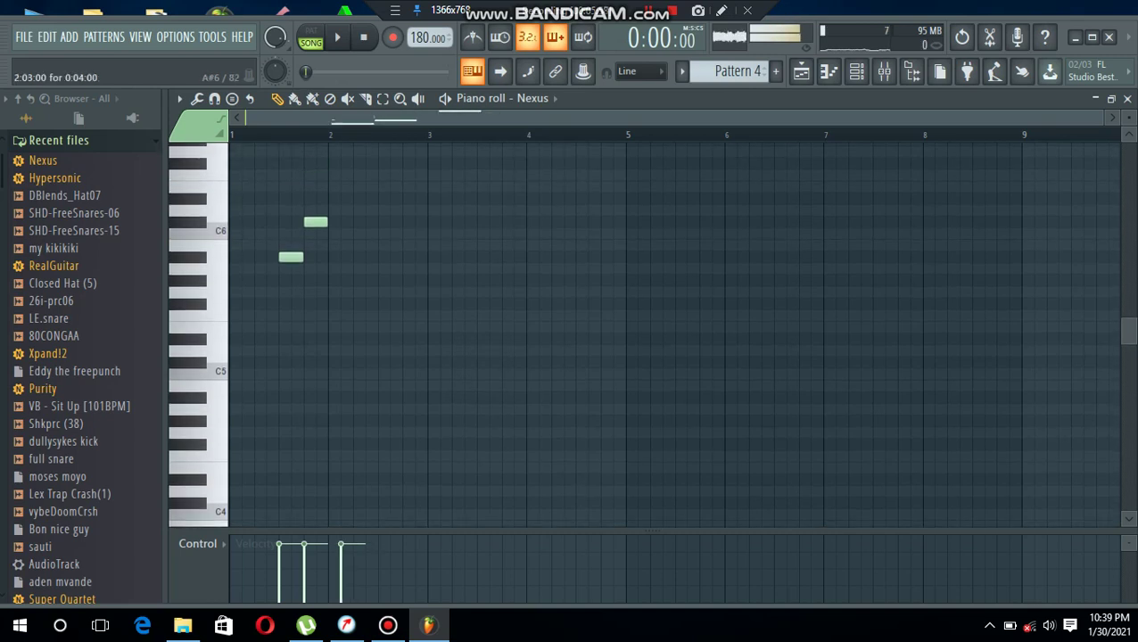
- Continue the Nexus melody from the start of bar 2 with consecutive quarter-bar D#6, C#6 and A#5 notes
left_click(321, 293)
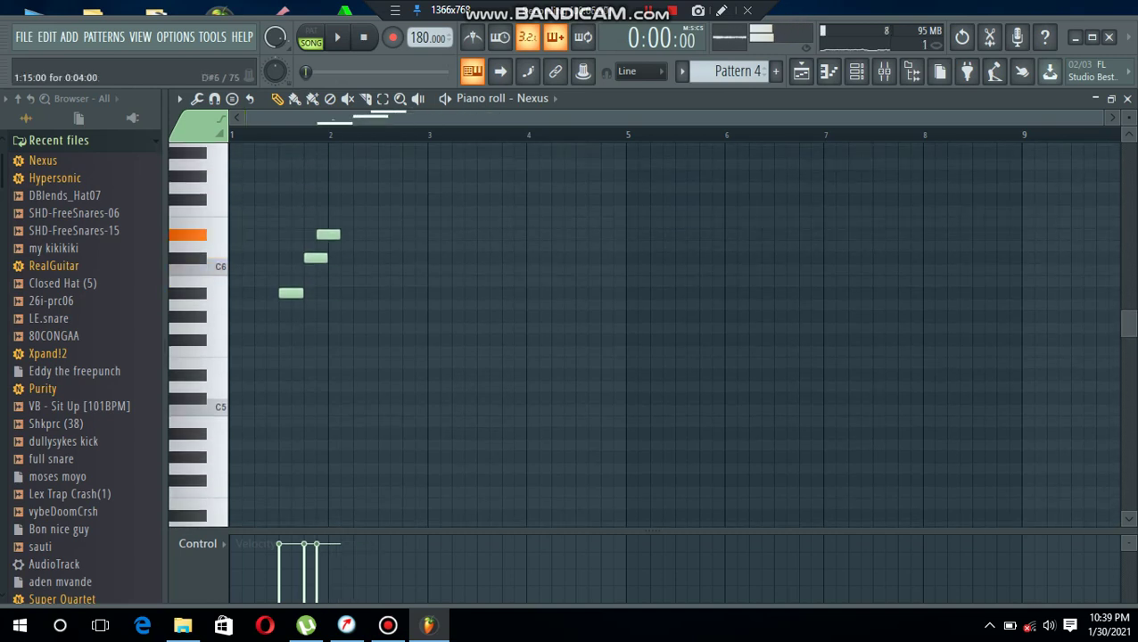
key("space")
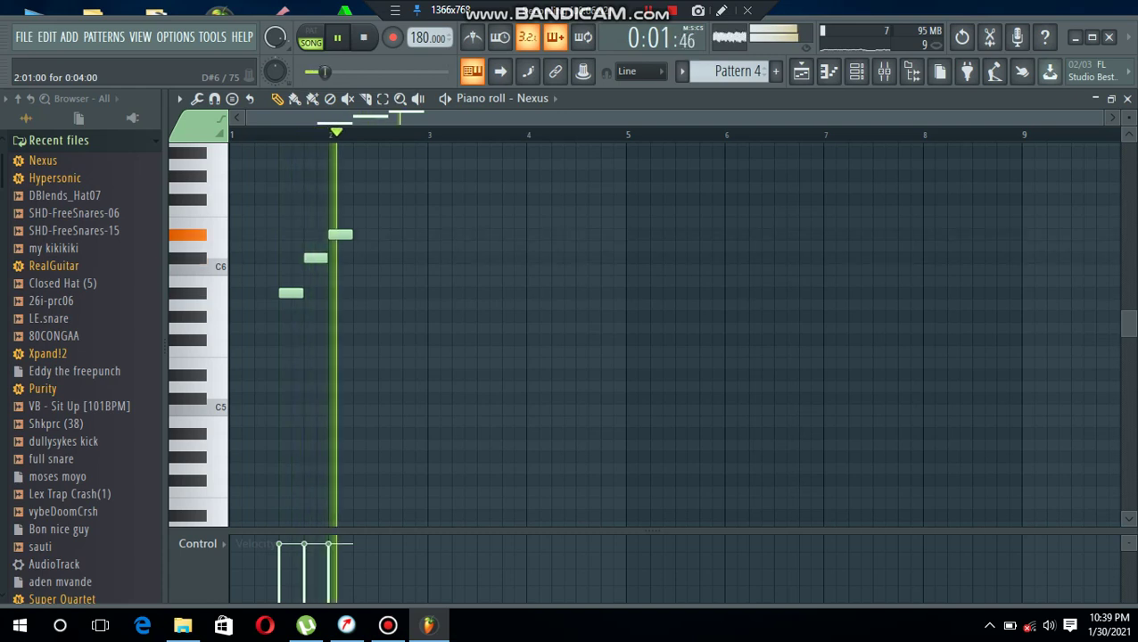
left_click_drag(363, 234, 351, 234)
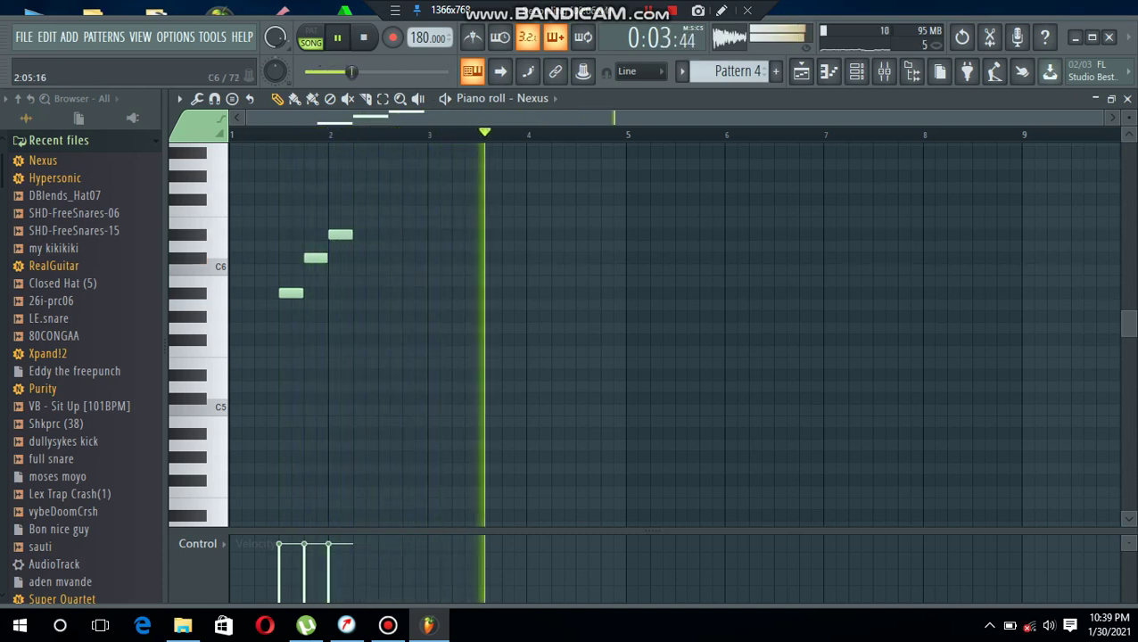
left_click(358, 258)
left_click(385, 292)
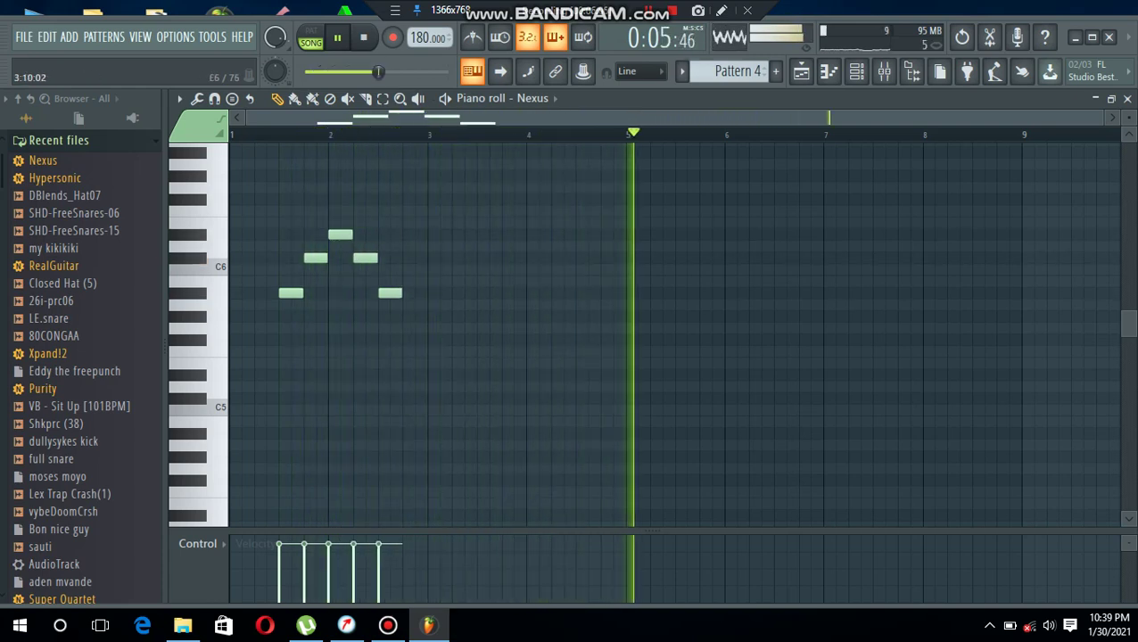
- Duplicate the five-note Nexus phrase so the copy starts halfway through bar 3
left_click_drag(495, 196, 258, 337)
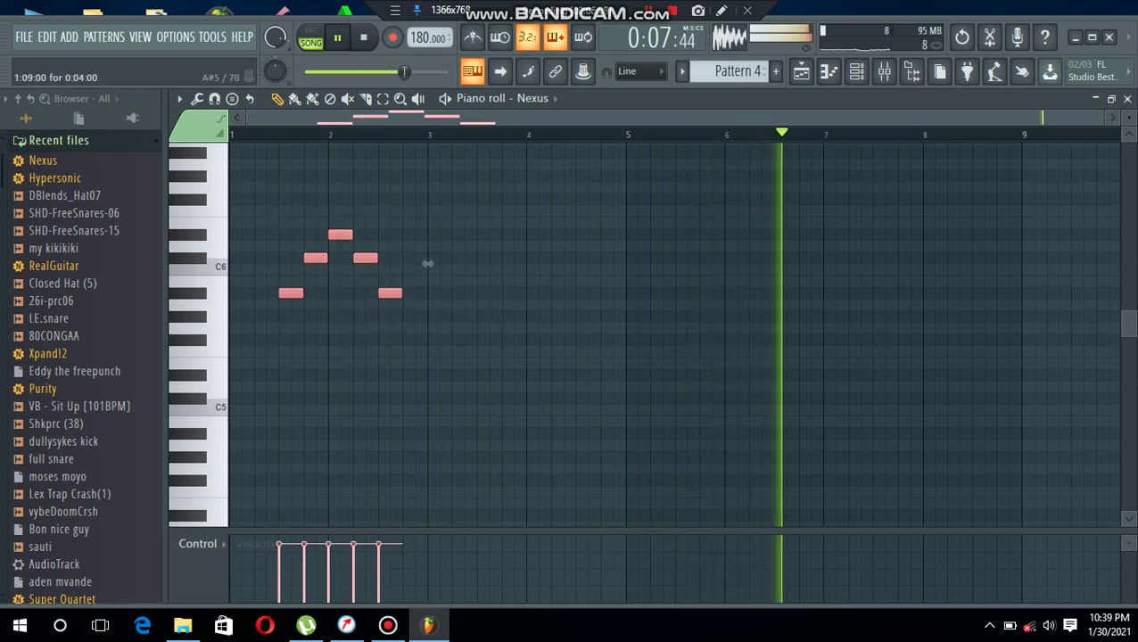
left_click_drag(428, 264, 627, 264)
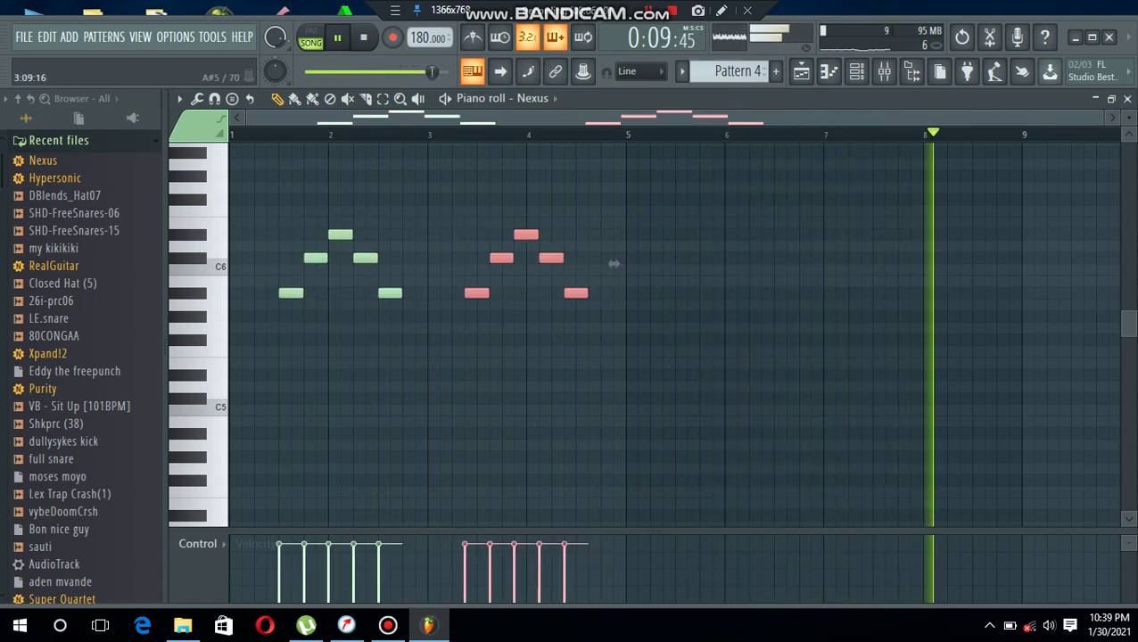
mouse_move(704, 172)
left_mouse_down()
mouse_move(325, 355)
mouse_move(267, 355)
left_mouse_up()
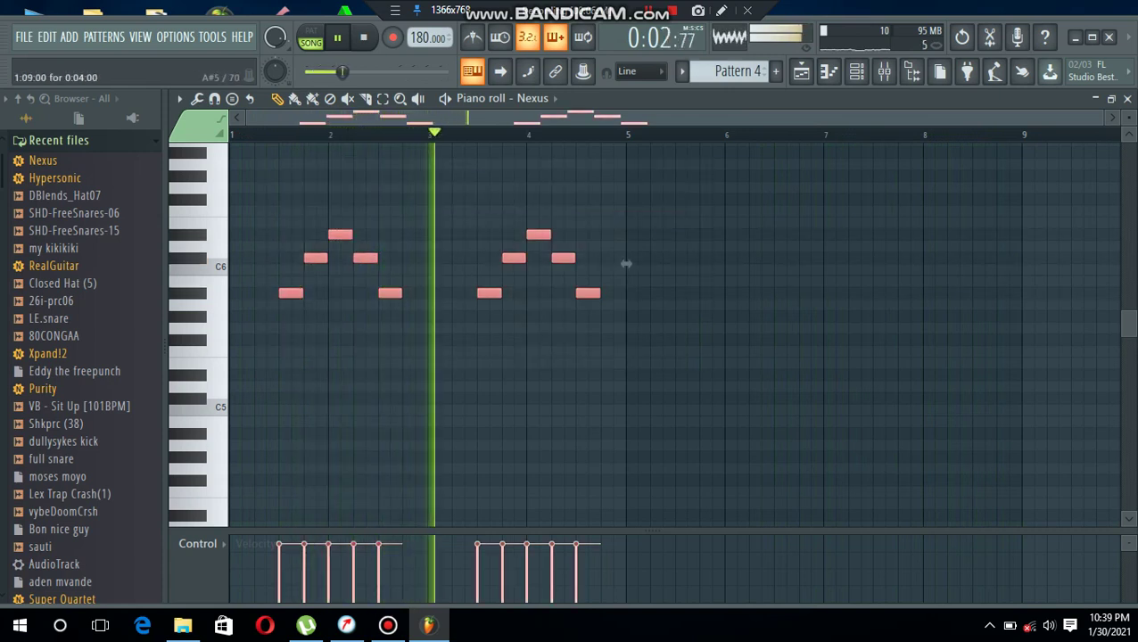
- Add quarter-bar G#5 notes at the ends of bars 2 and 4, and duplicate the four-bar melody into bars 5 to 8
left_click(415, 316)
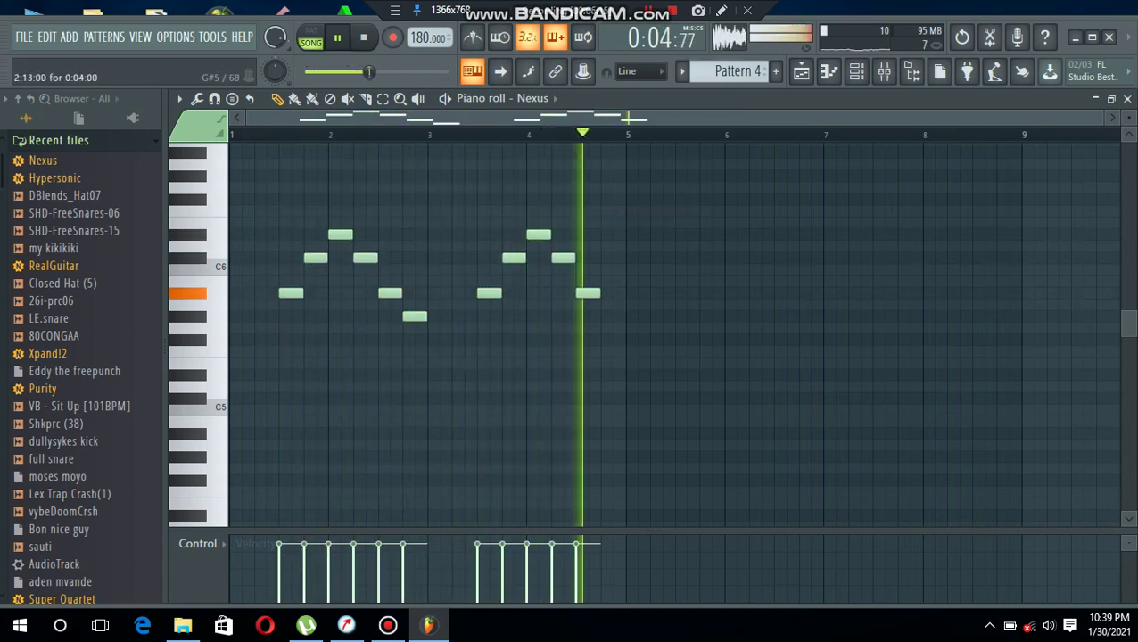
left_click(606, 316)
left_click_drag(734, 172, 239, 354)
key("ctrl+b")
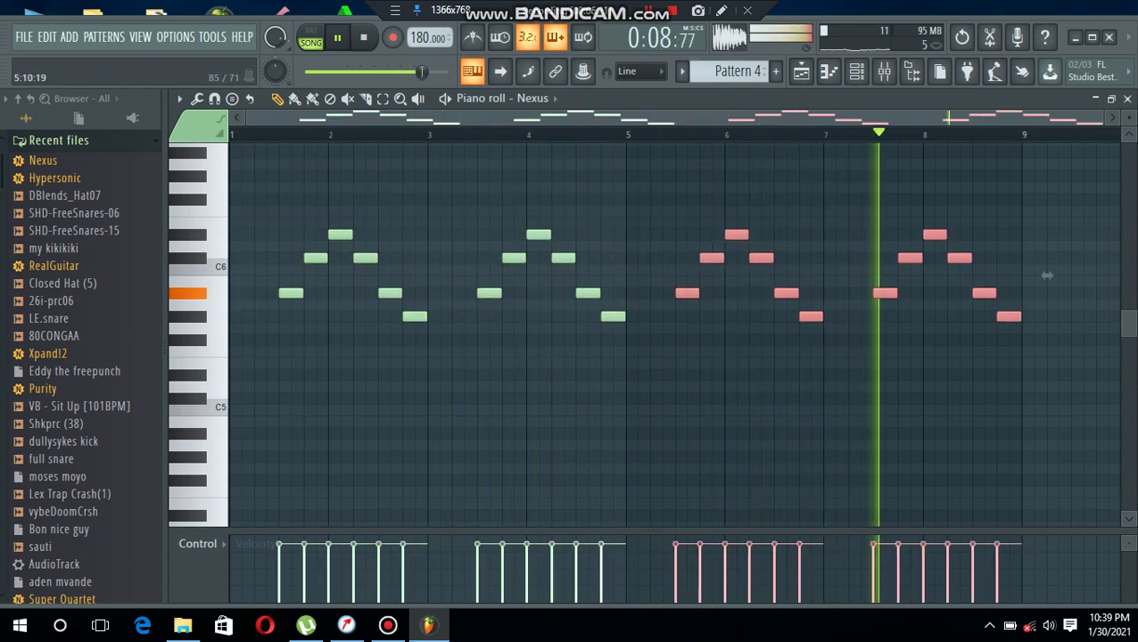
- Extend bar 4's last A#5 over its removed G#5, and replace the phrase in bars 7–8 with a one-bar A#5 at bar 7
key("ctrl+d")
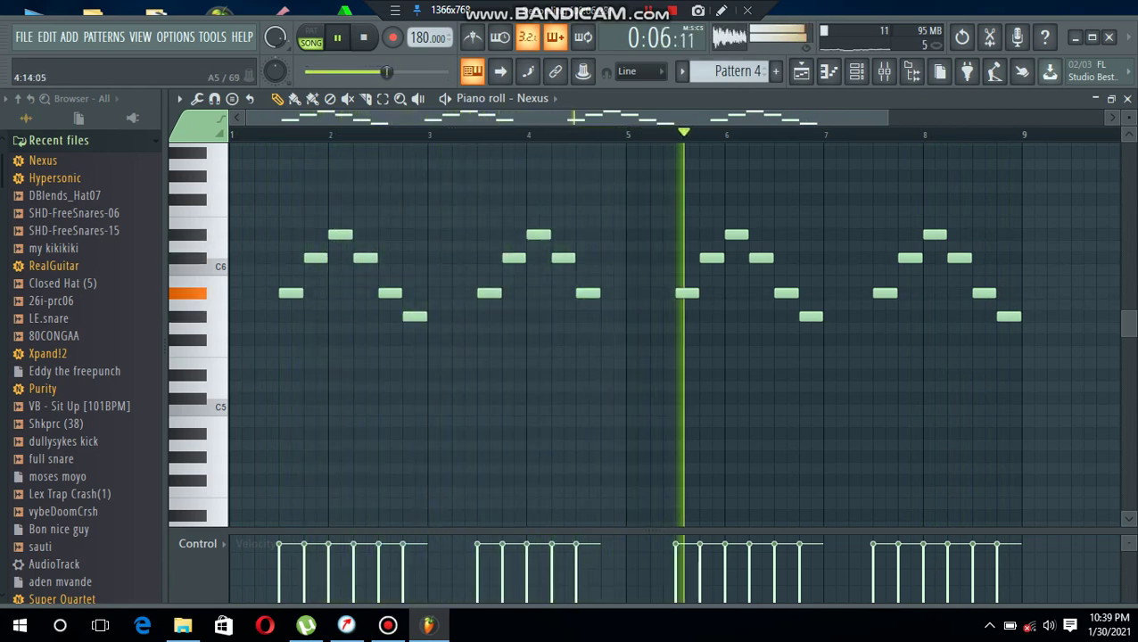
left_click_drag(598, 292, 623, 293)
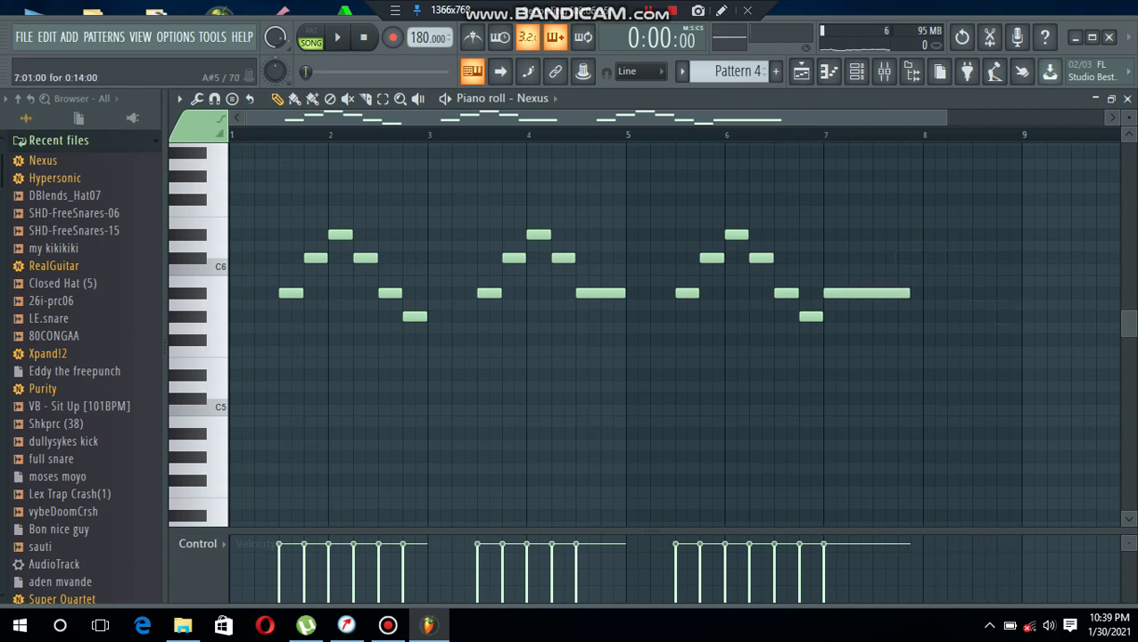
key("space")
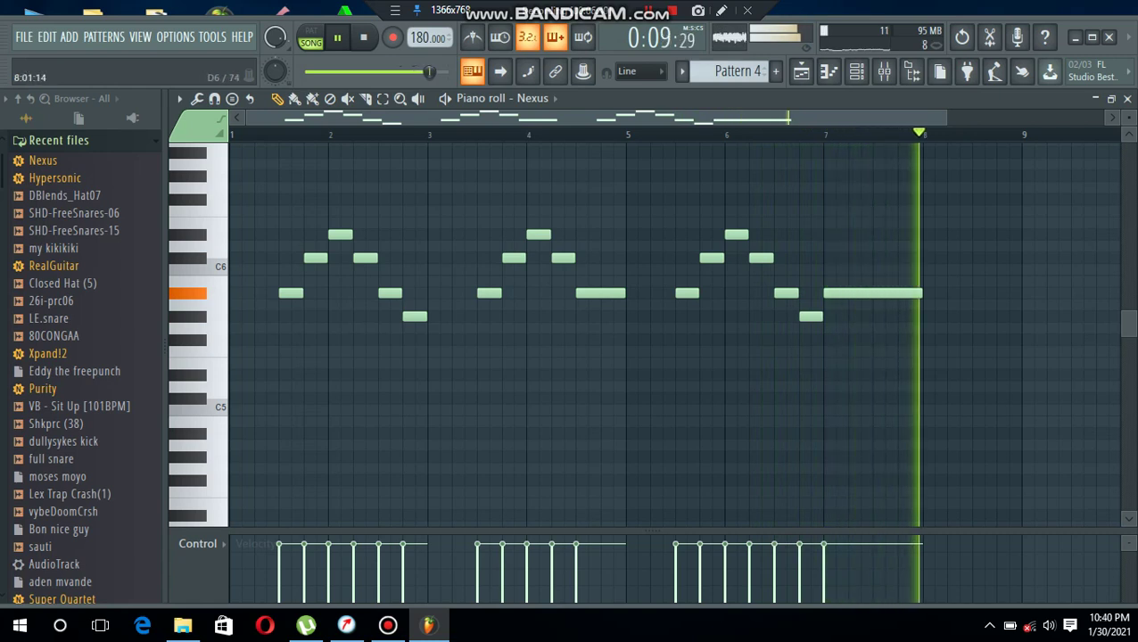
key("space")
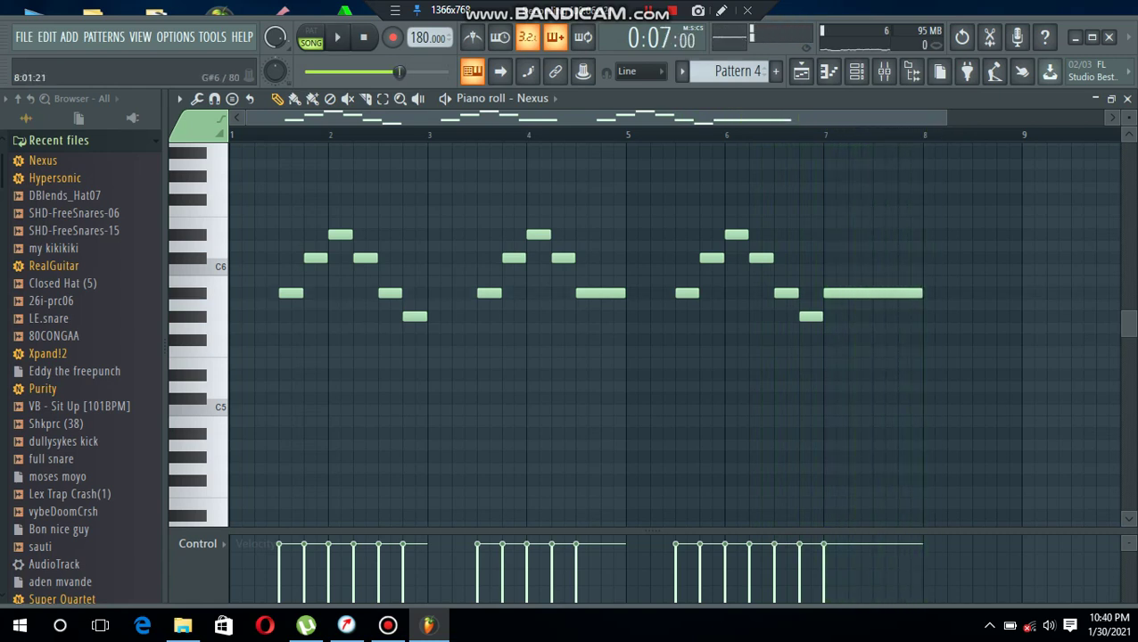
- Fill bar 8 of the Nexus melody with a half-bar A#6 note followed by a half-bar G#6 note
key("space")
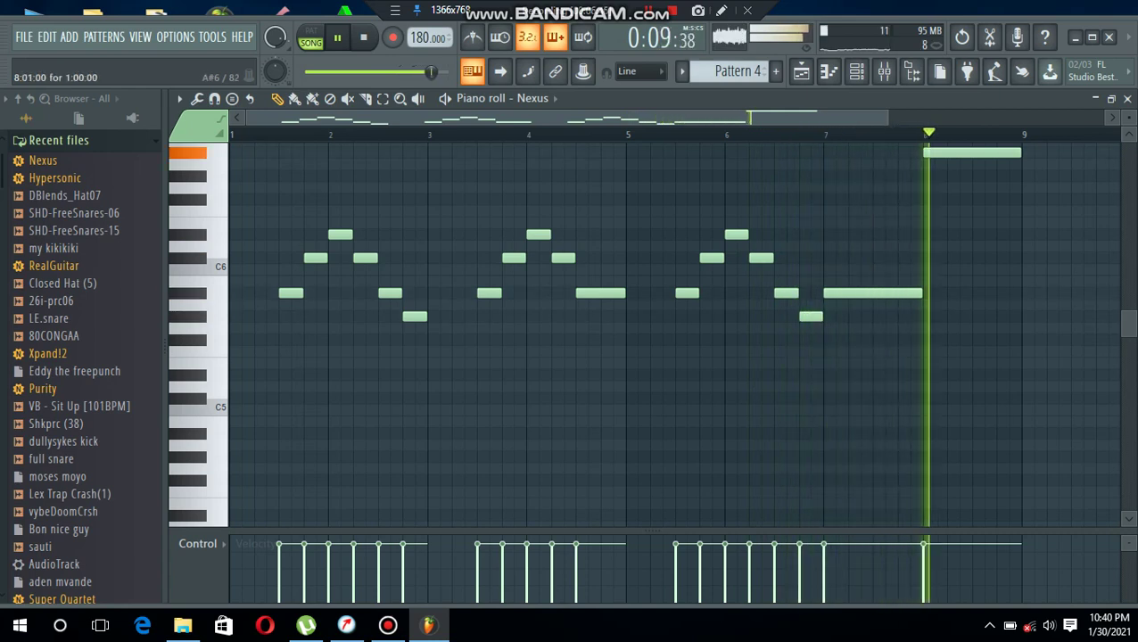
left_click_drag(1018, 153, 972, 152)
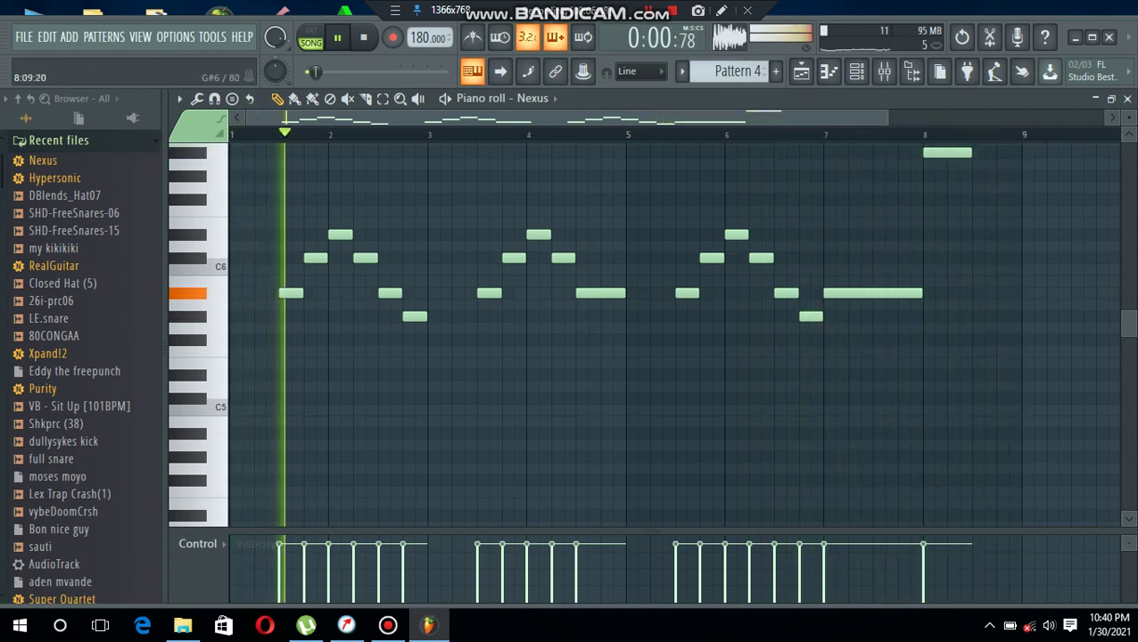
key("space")
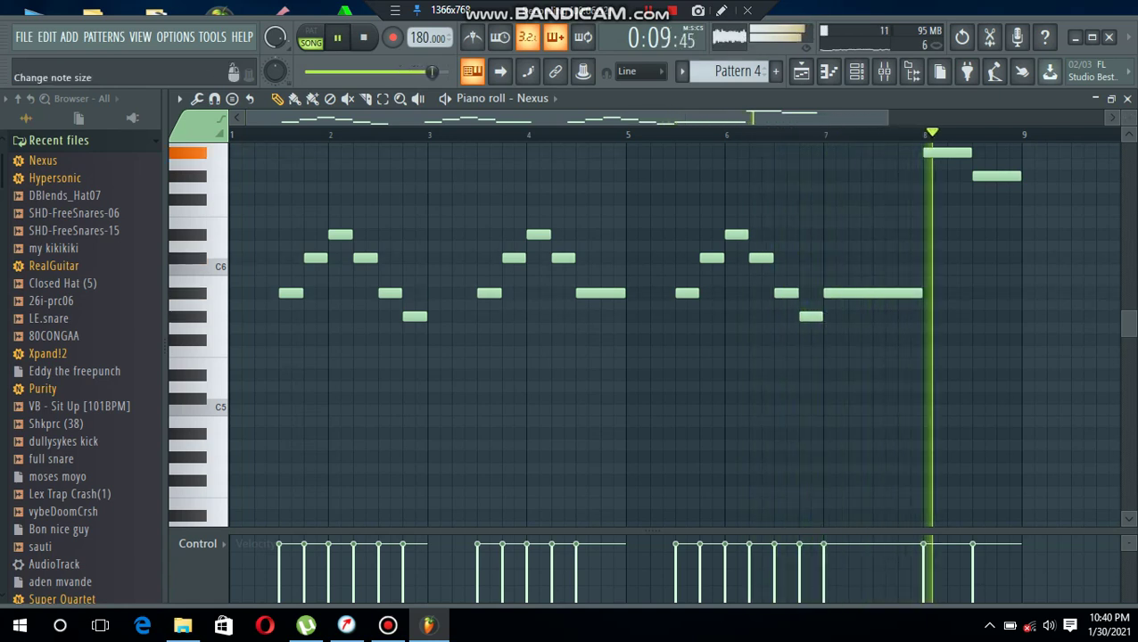
- Switch to a new fifth pattern and place it as an eight-bar clip at bar 1 of Track 1
left_click(1126, 99)
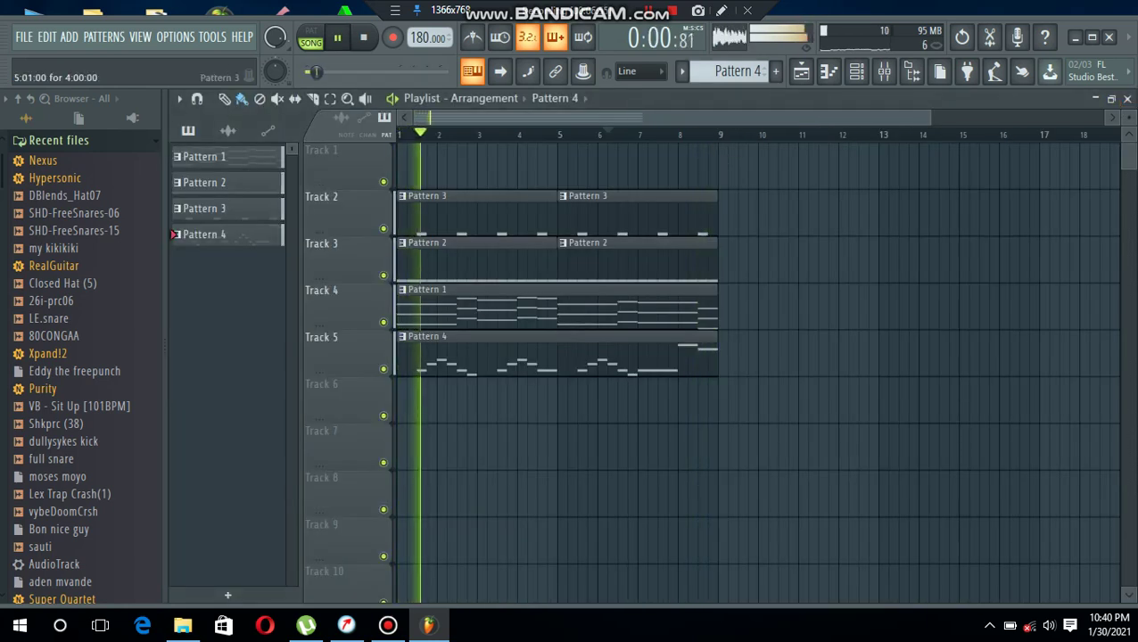
left_click(856, 72)
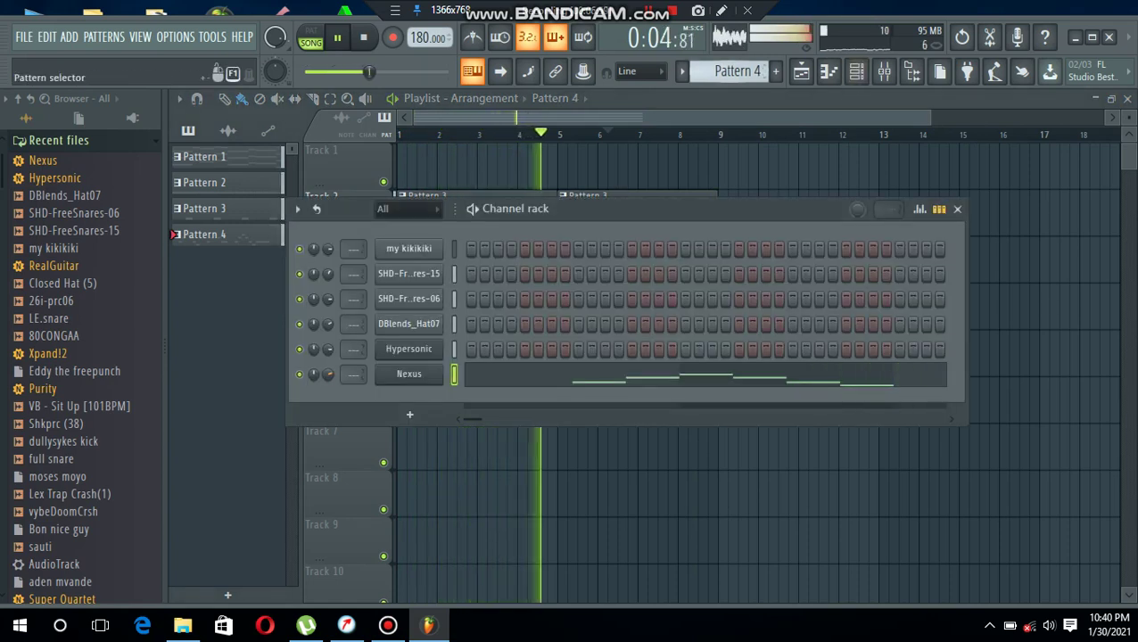
scroll(737, 71, "up", 1)
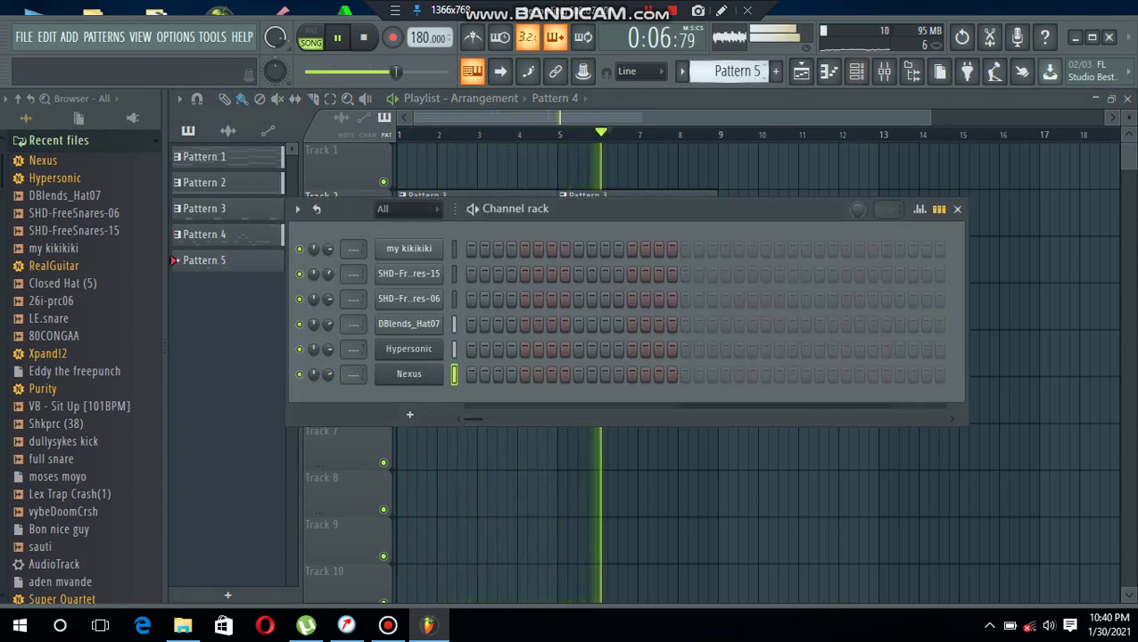
key("F6")
left_click_drag(432, 166, 717, 150)
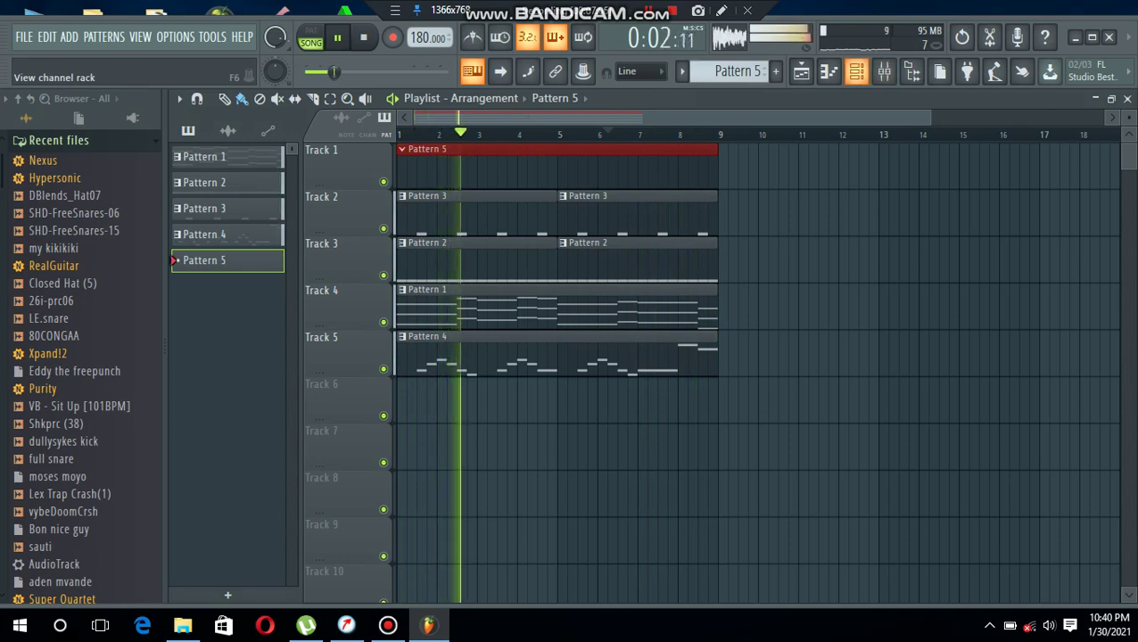
- Enter a half-bar C5 note at bar 1 in the my kikikiki piano roll and set that channel's volume to about 70%
left_click(856, 71)
right_click(438, 248)
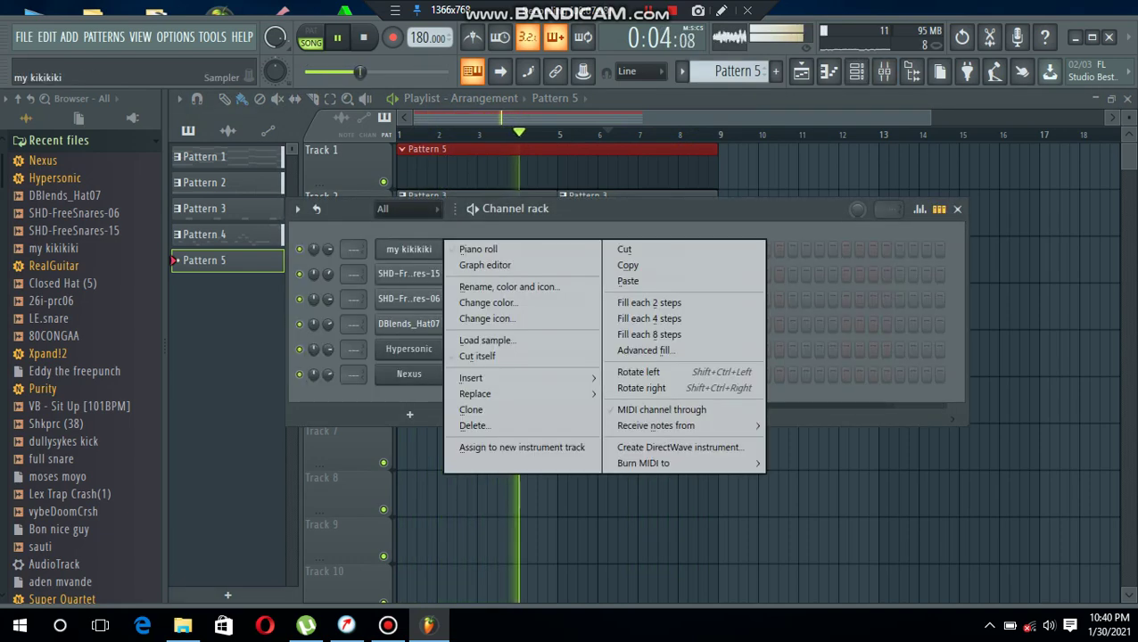
left_click(472, 249)
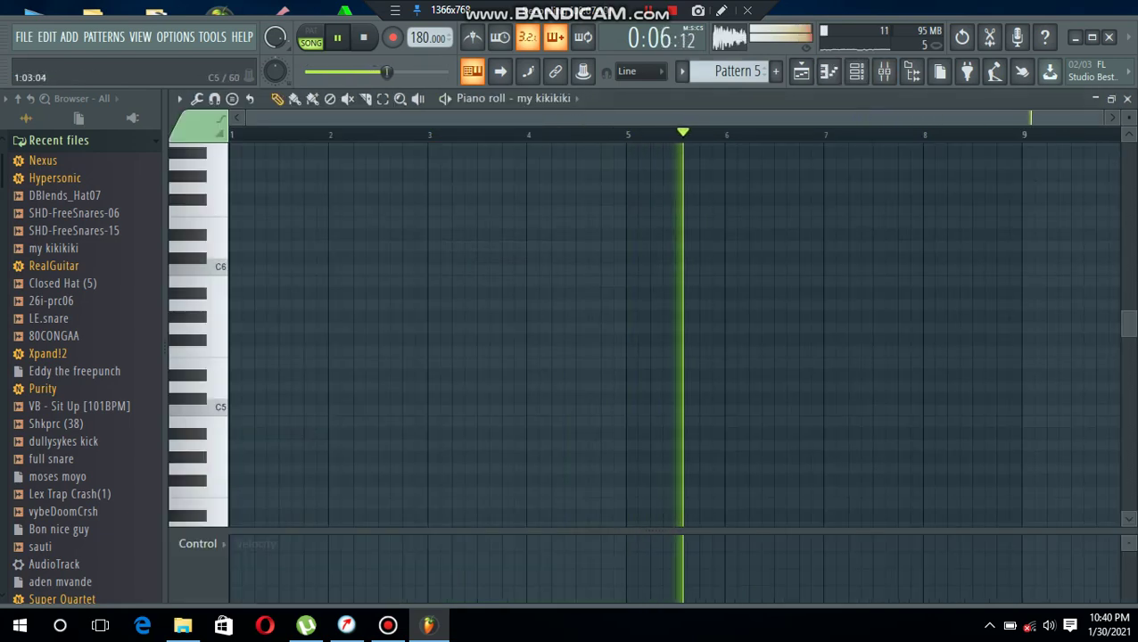
left_click(235, 434)
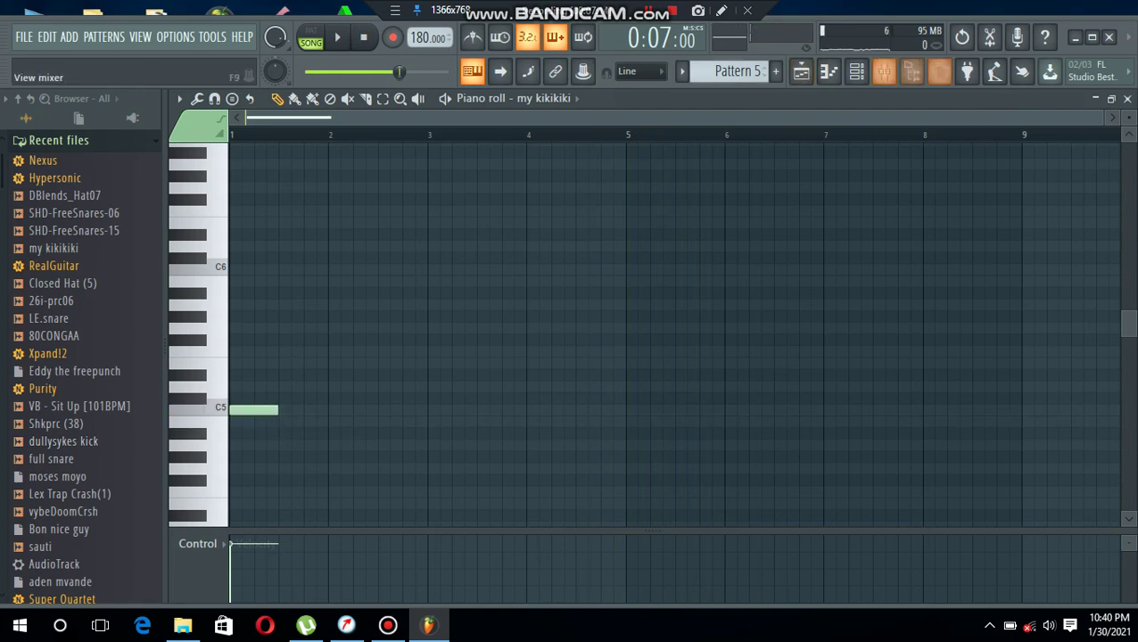
left_click(856, 71)
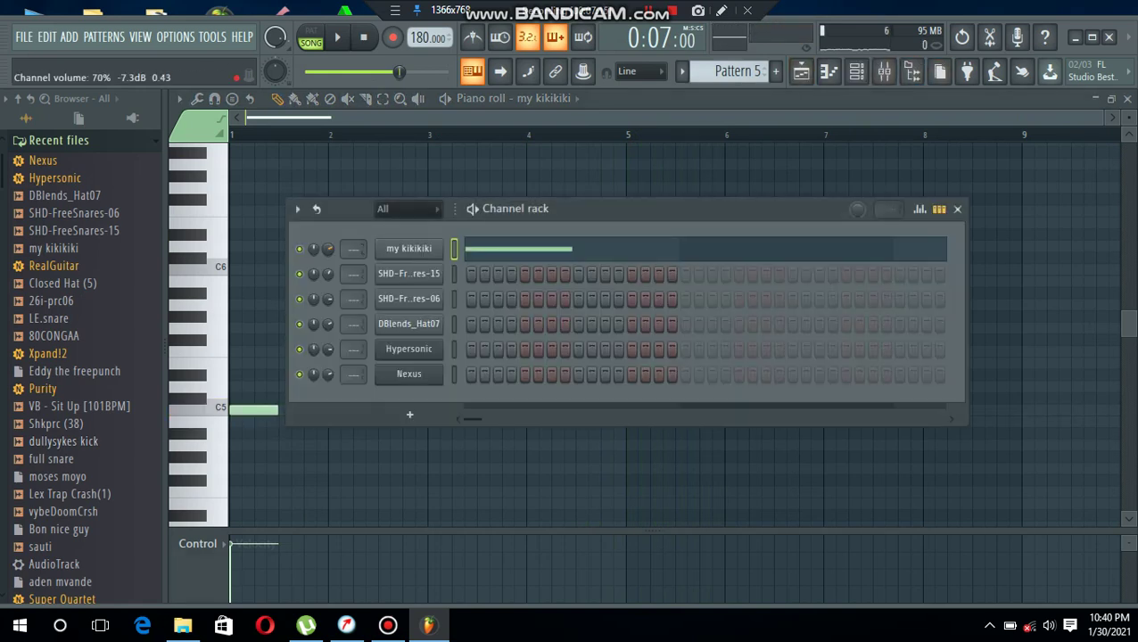
key("F6")
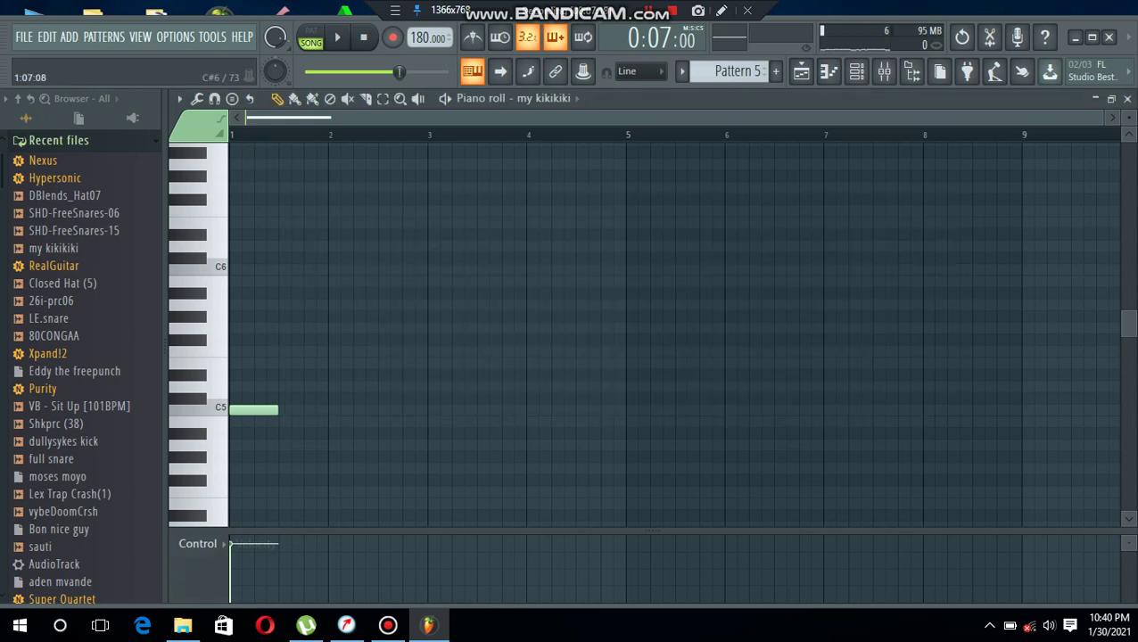
key("space")
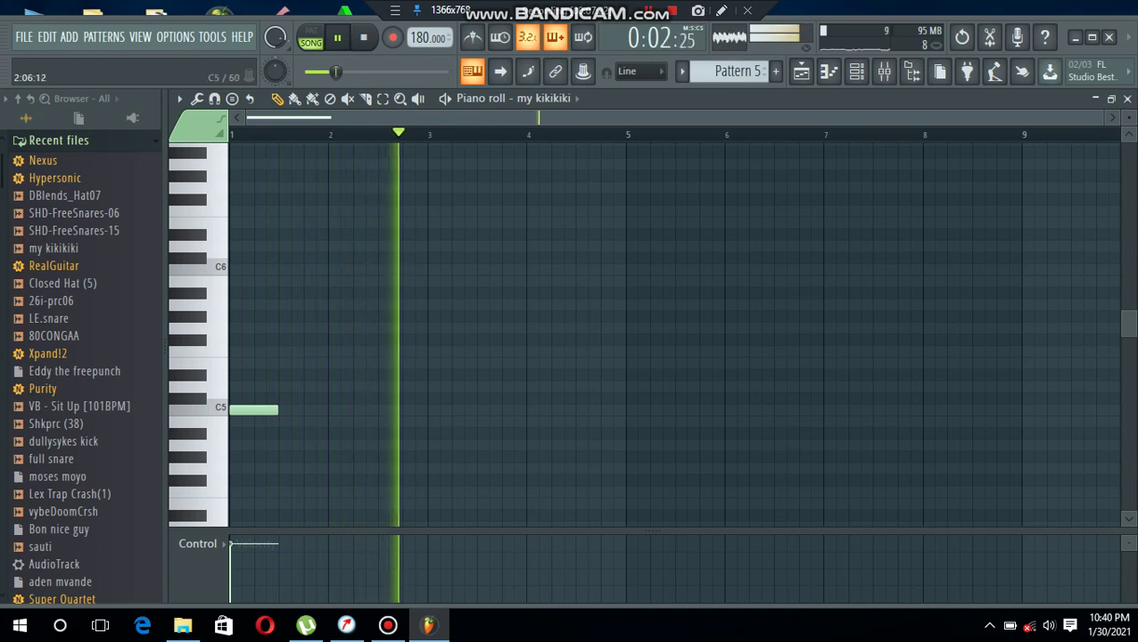
- Add a half-bar C5 on beat 2 of bar 2 and eighth-bar C5 notes on beats 1 and 2 of bar 3 and beat 2 of bar 4
left_click(371, 410)
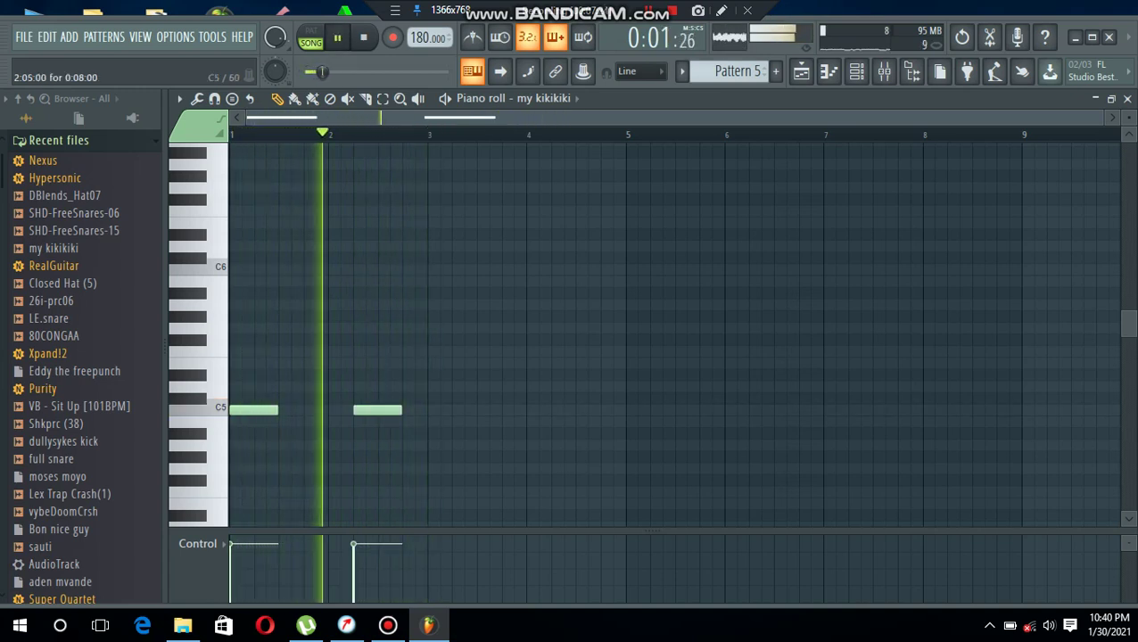
scroll(357, 408, "down", 4)
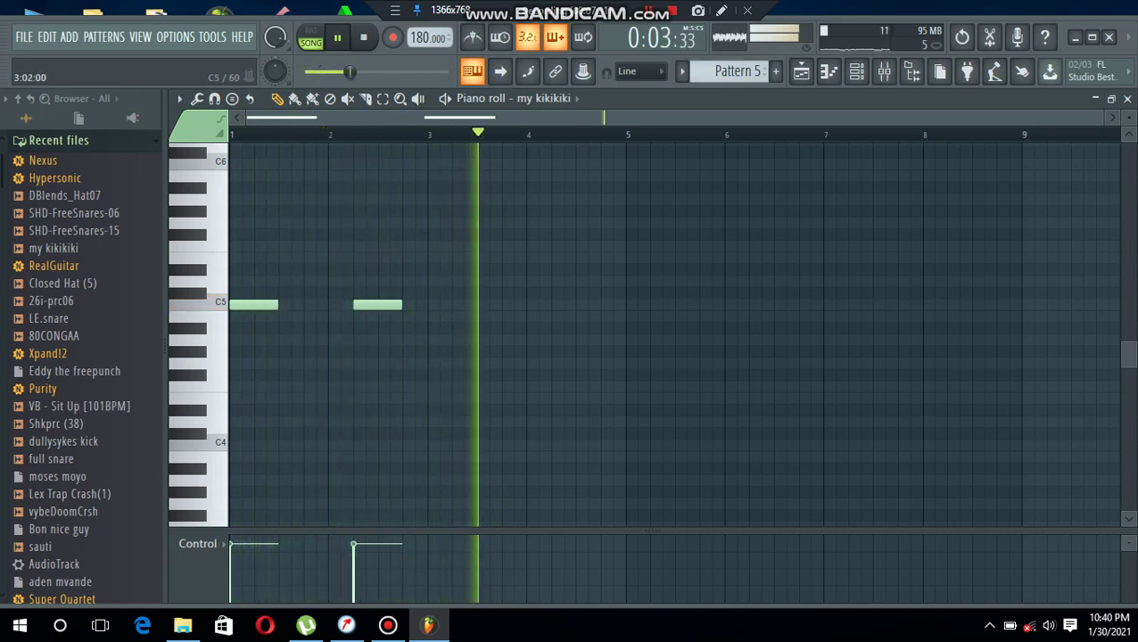
left_click(432, 304)
left_click_drag(473, 304, 438, 304)
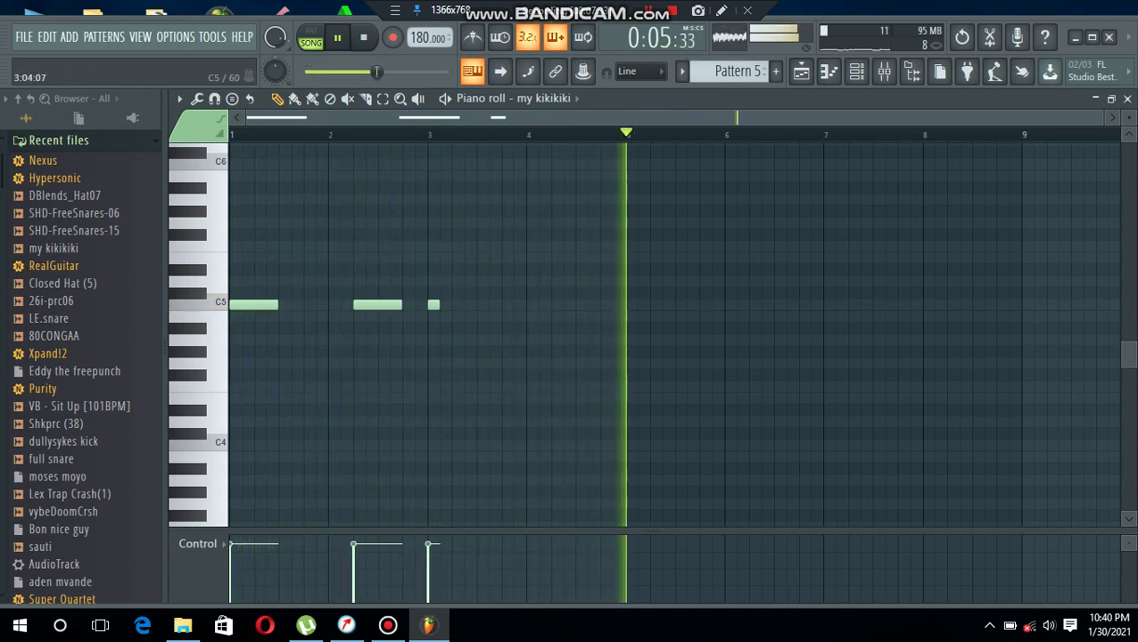
left_click(457, 304)
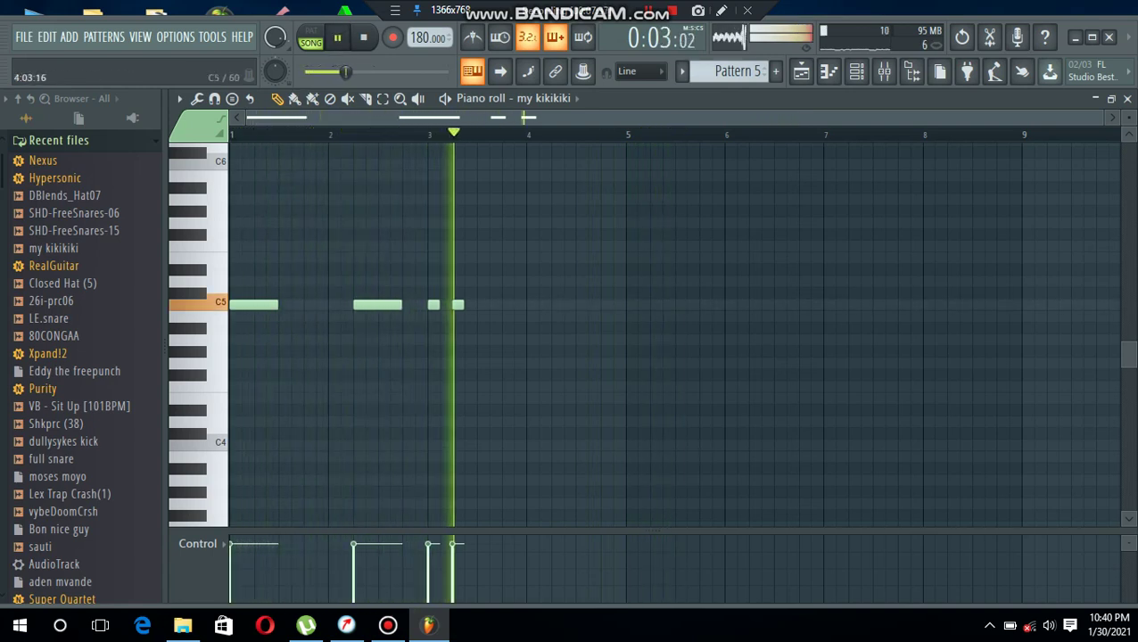
left_click(557, 304)
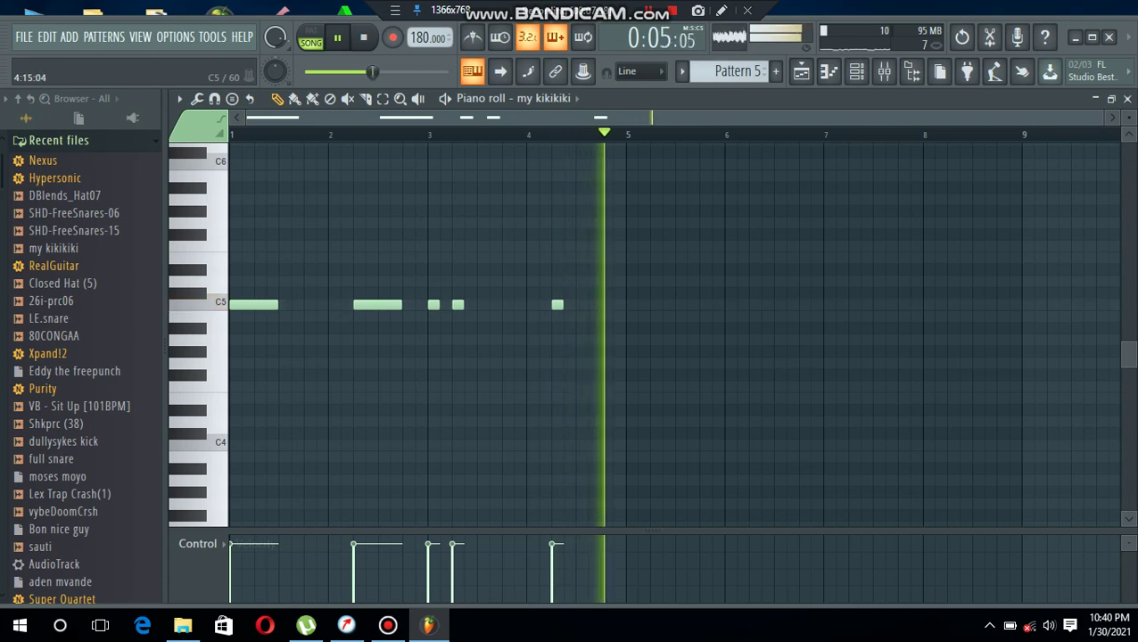
- Duplicate the four-bar my kikikiki rhythm into bars 5 to 8 and return to the playlist
left_click_drag(642, 287, 227, 369)
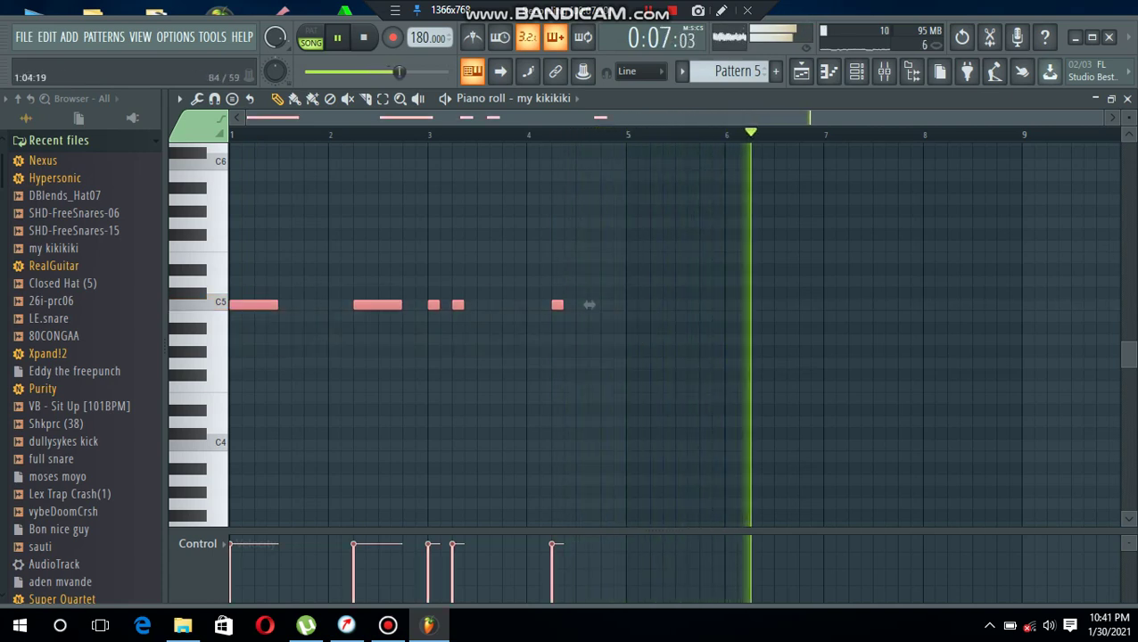
key("ctrl+b")
key("shift+Right")
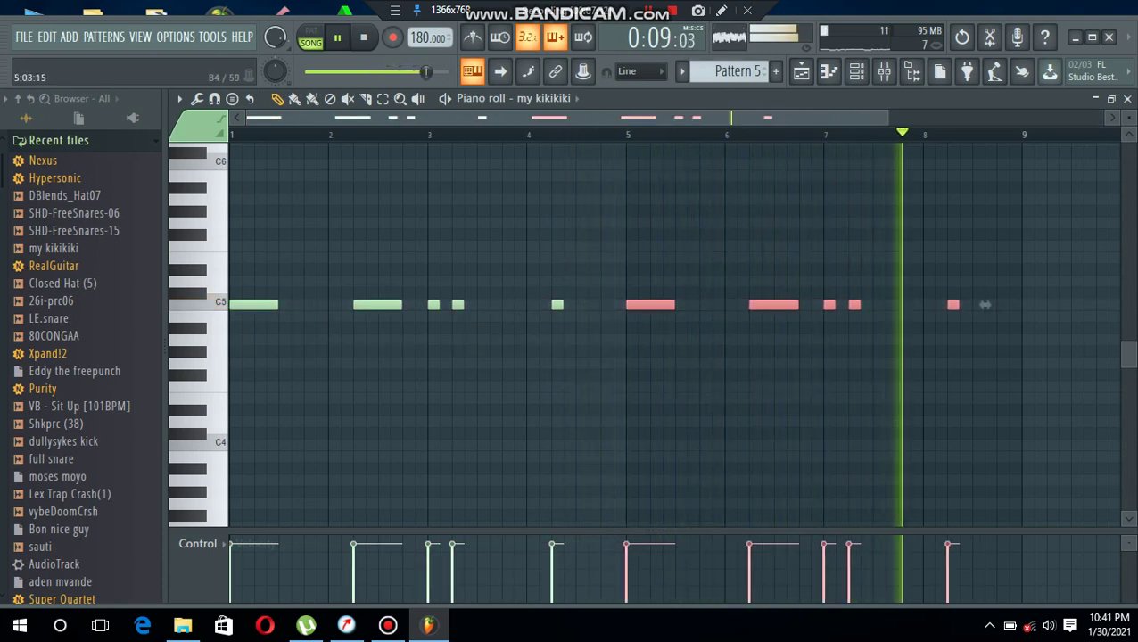
left_click(1127, 99)
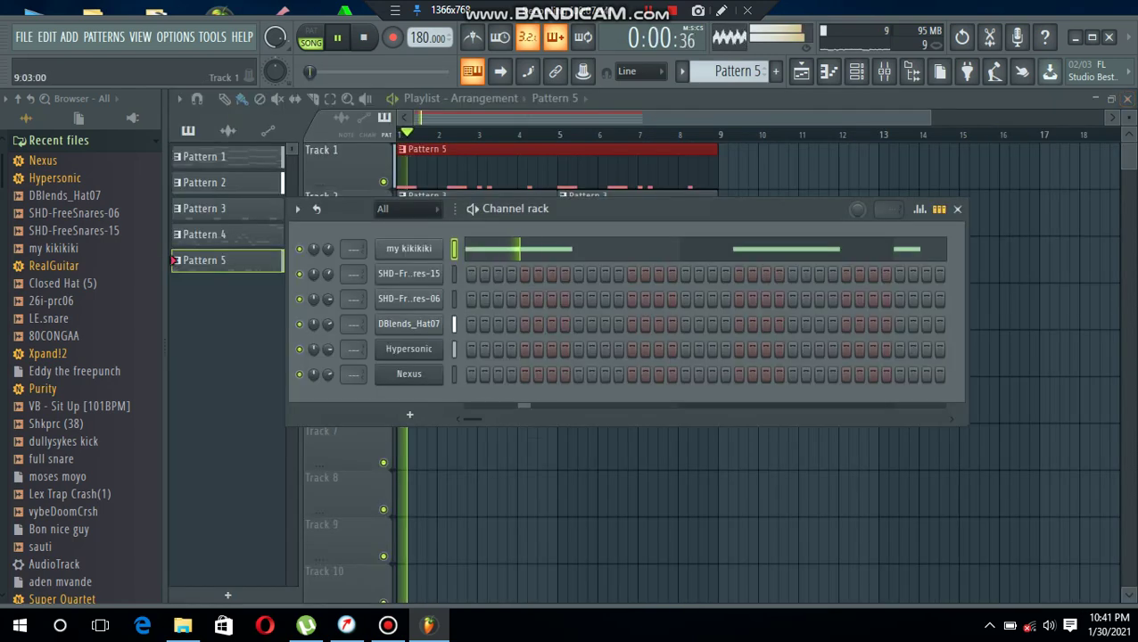
- Make Pattern 2 the active pattern
left_click(774, 72)
scroll(731, 71, "down", 1)
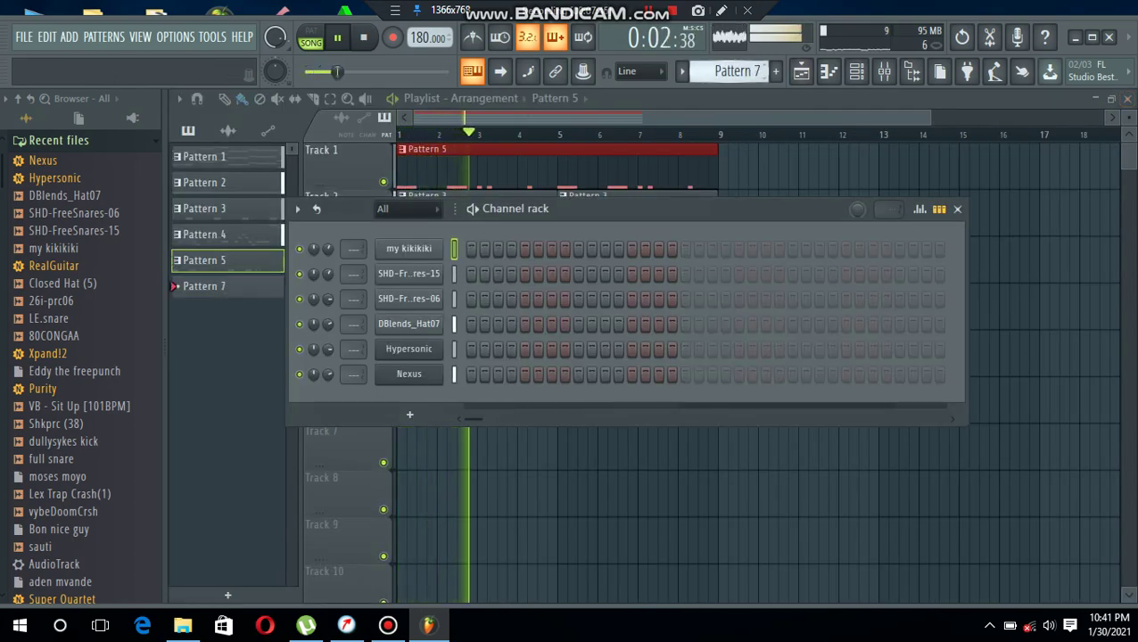
scroll(731, 71, "up", 5)
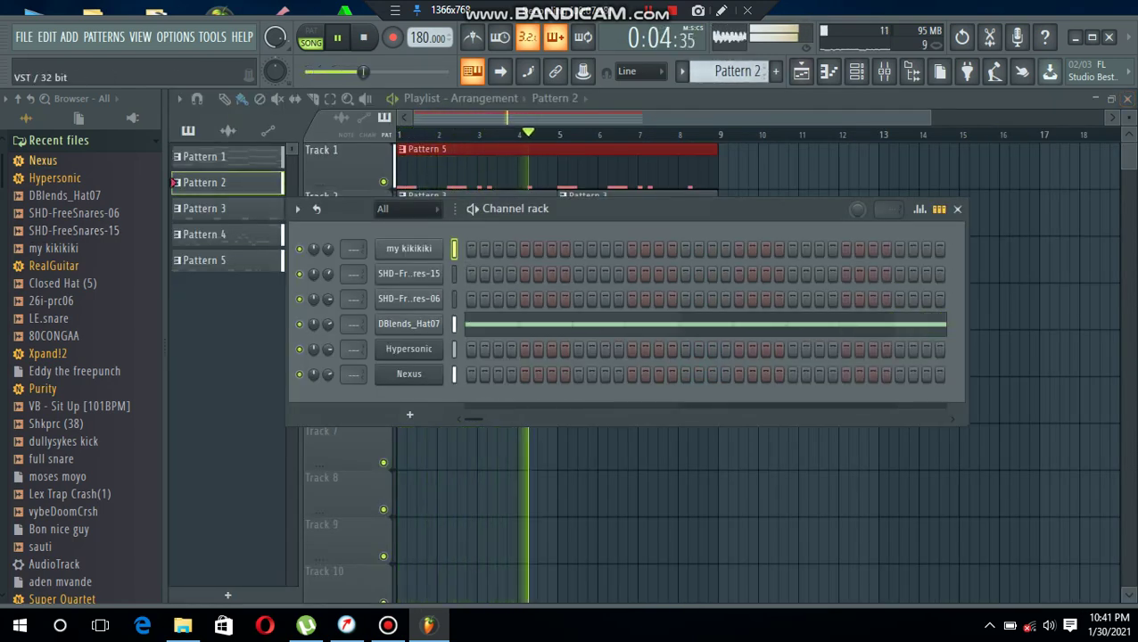
- Leave the recent files and look through the sample 3 folder for another percussion sound
left_click(59, 140)
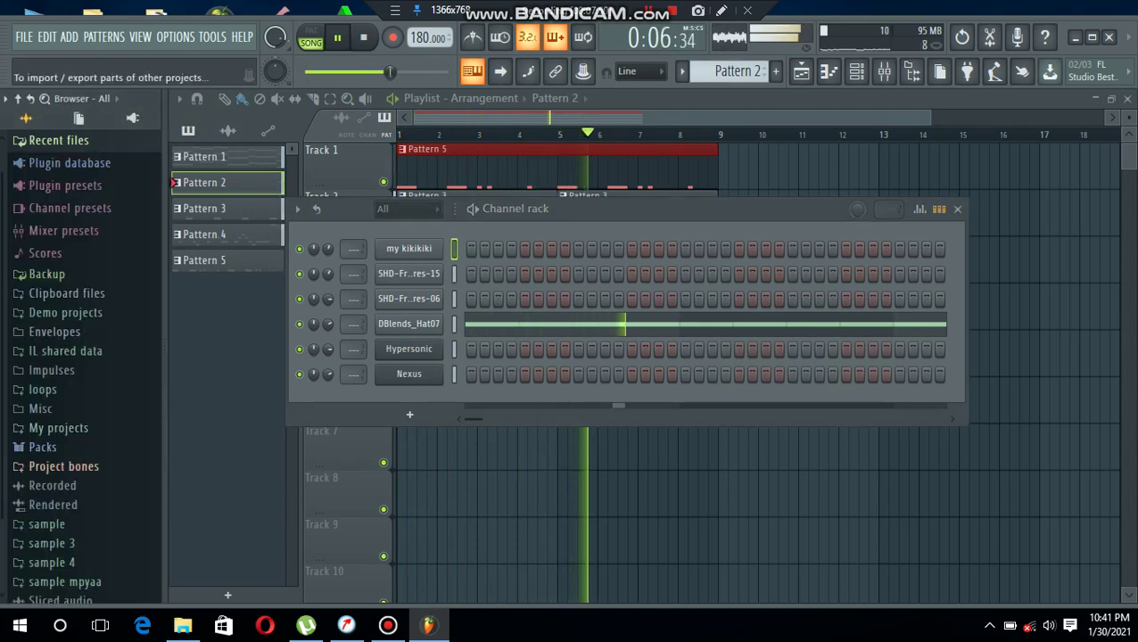
left_click(52, 543)
left_click(47, 455)
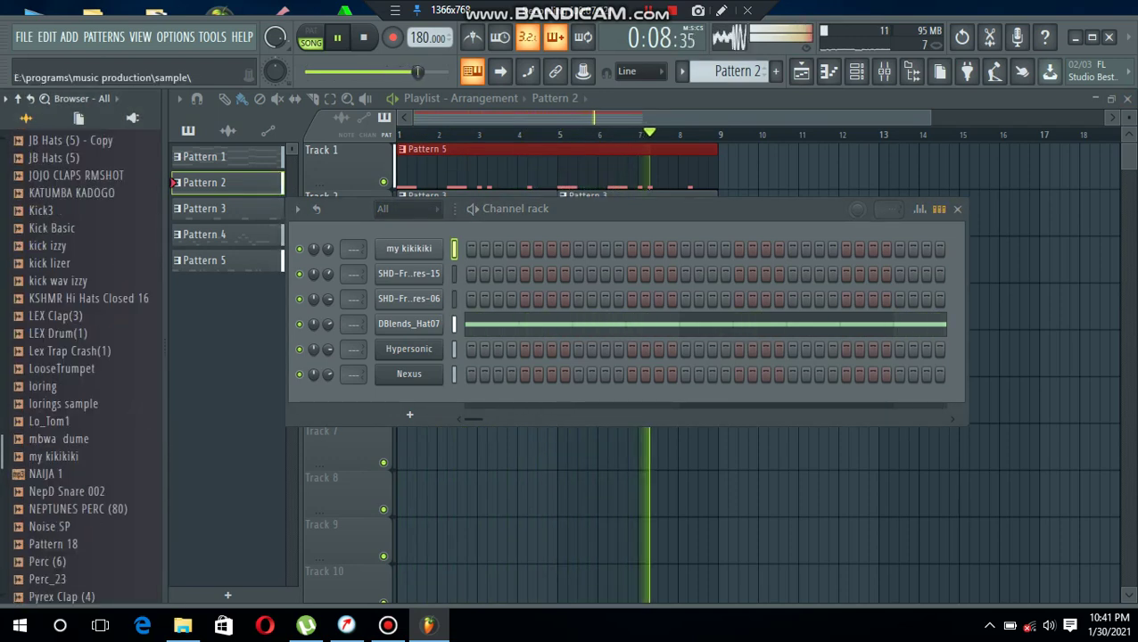
scroll(83, 366, "up", 3)
scroll(81, 366, "up", 10)
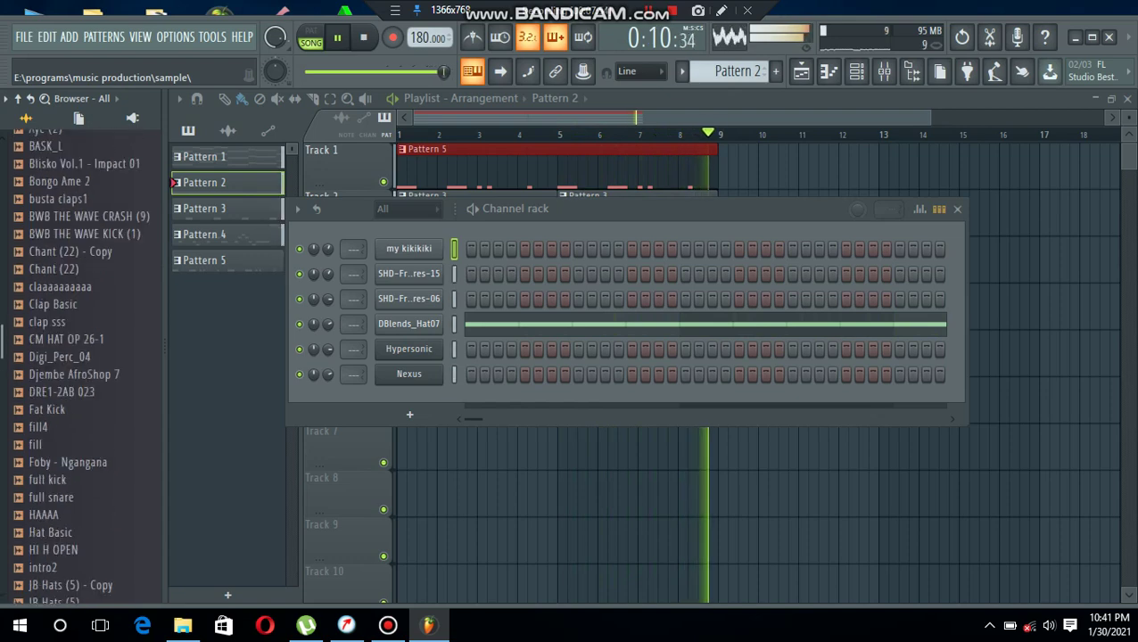
scroll(81, 365, "up", 3)
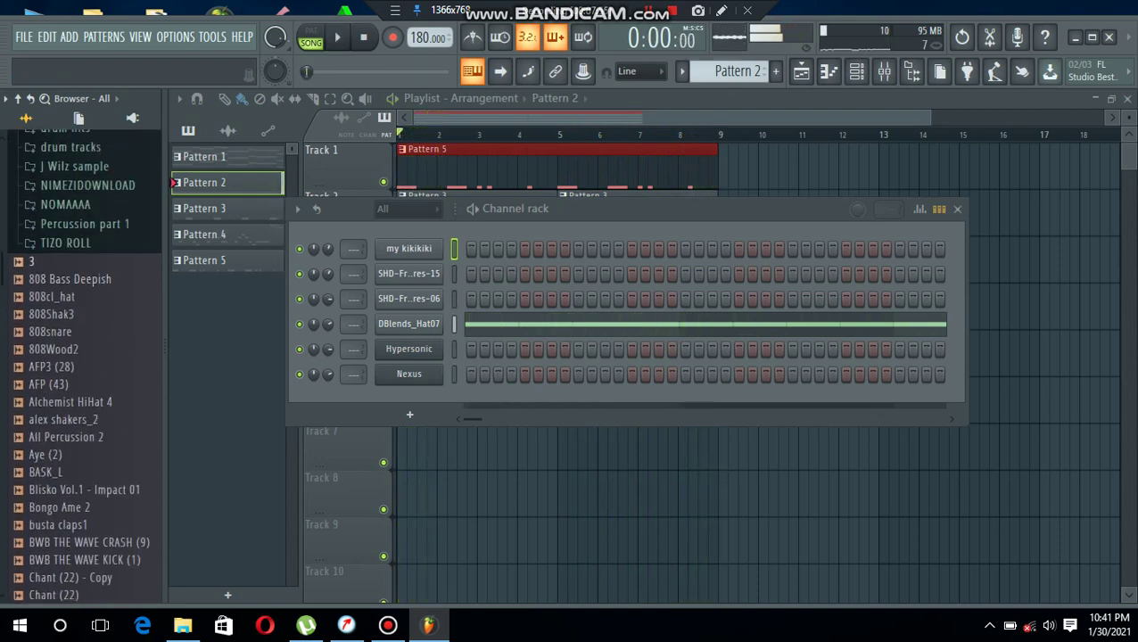
scroll(80, 143, "up", 1)
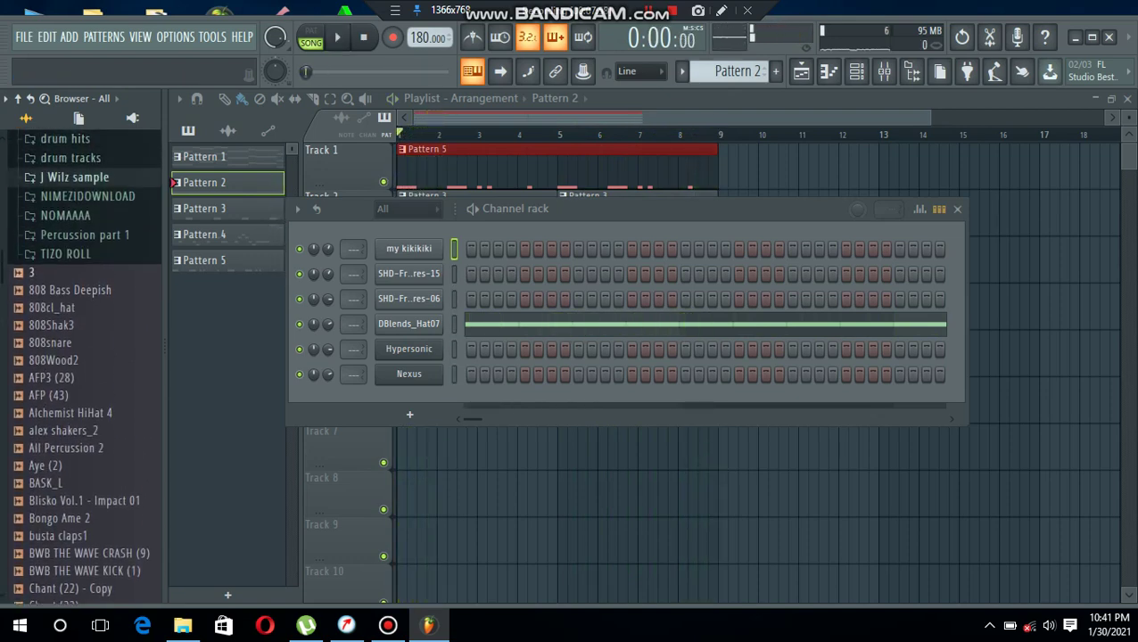
scroll(80, 175, "up", 1)
left_click(51, 137)
left_click(52, 497)
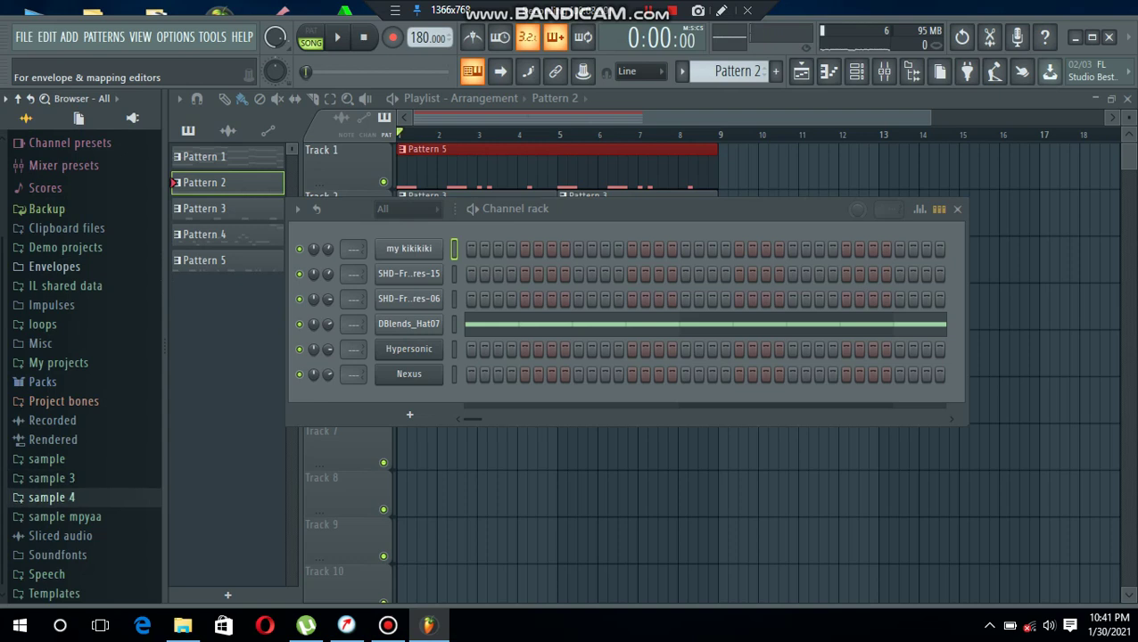
- Audition the samples in the sample 3 folder one after another, from 3 down to BWB THE WAVE CRASH (9)
left_click(52, 478)
key("Down")
key("Down")
key("Down")
key("Down")
key("Down")
key("Down")
key("Down")
key("Down")
key("Down")
key("Down")
key("Down")
key("Down")
key("Down")
key("Down")
key("Down")
key("Down")
key("Down")
key("Down")
key("Down")
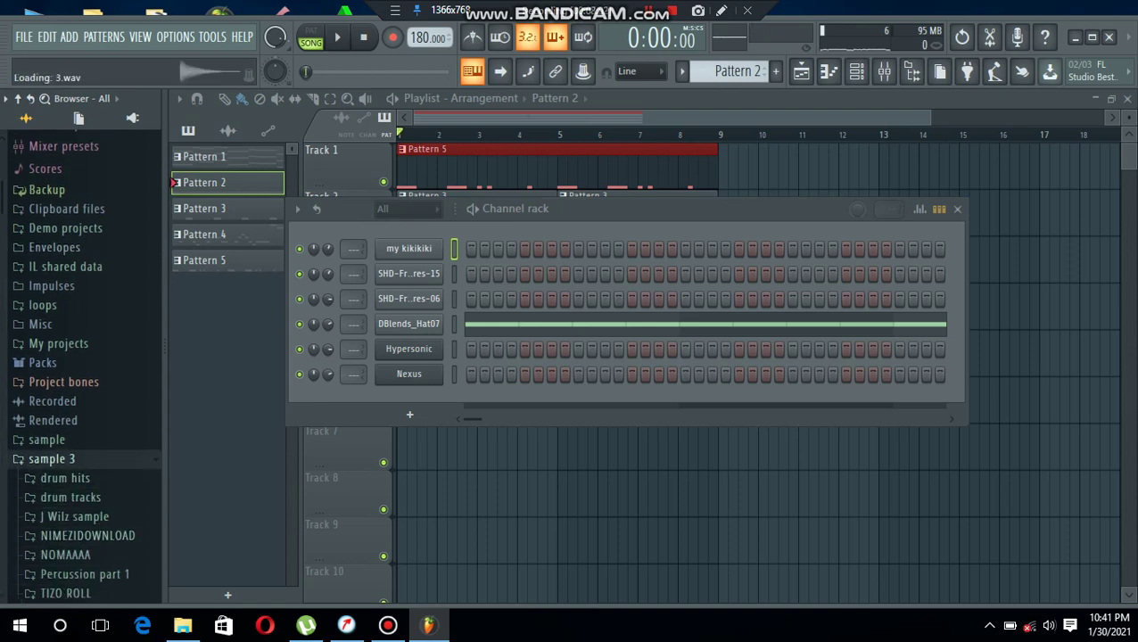
key("Up")
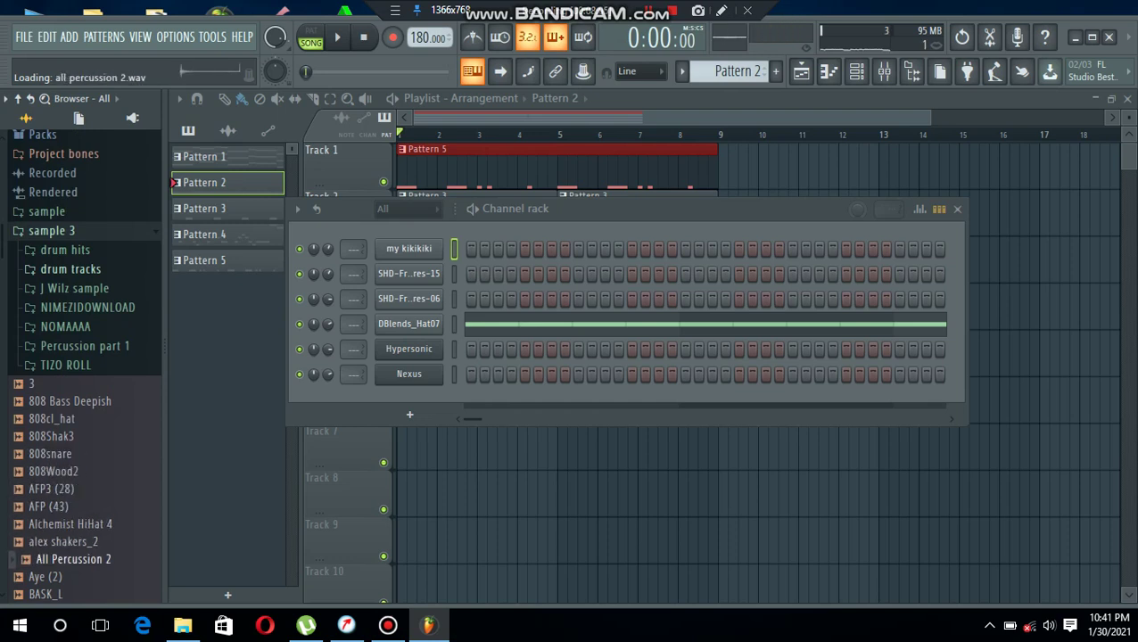
key("Down")
key("Down")
key("Down")
key("Down")
key("Down")
key("Down")
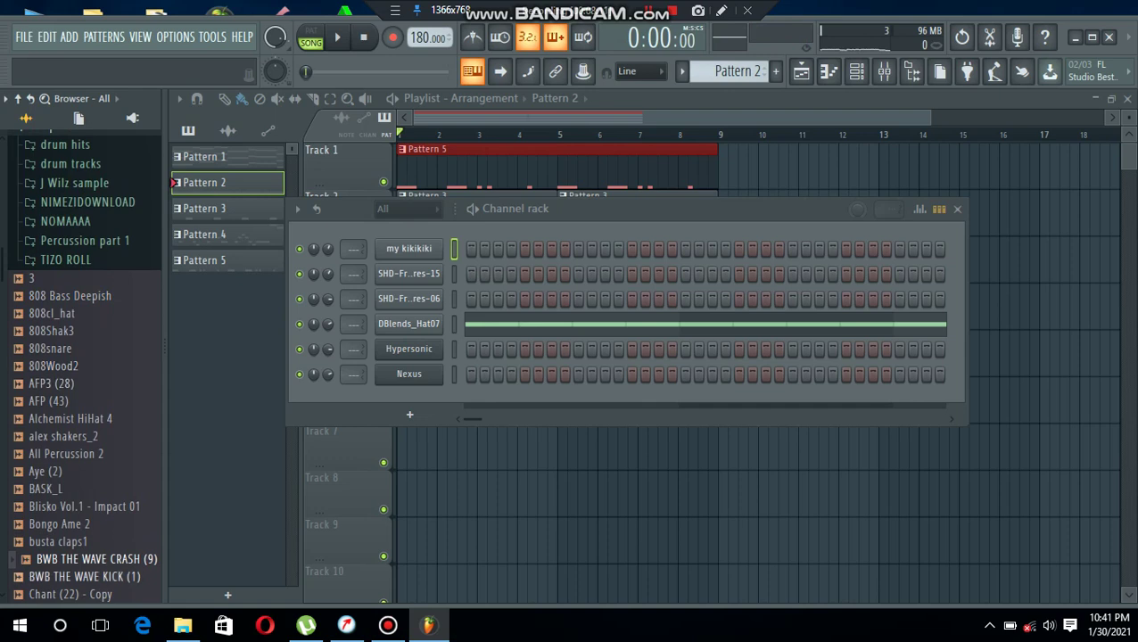
- Add BWB THE WAVE CRASH (9) as a new channel in Pattern 2 and open its piano roll with song playback running
left_click_drag(96, 558, 392, 376)
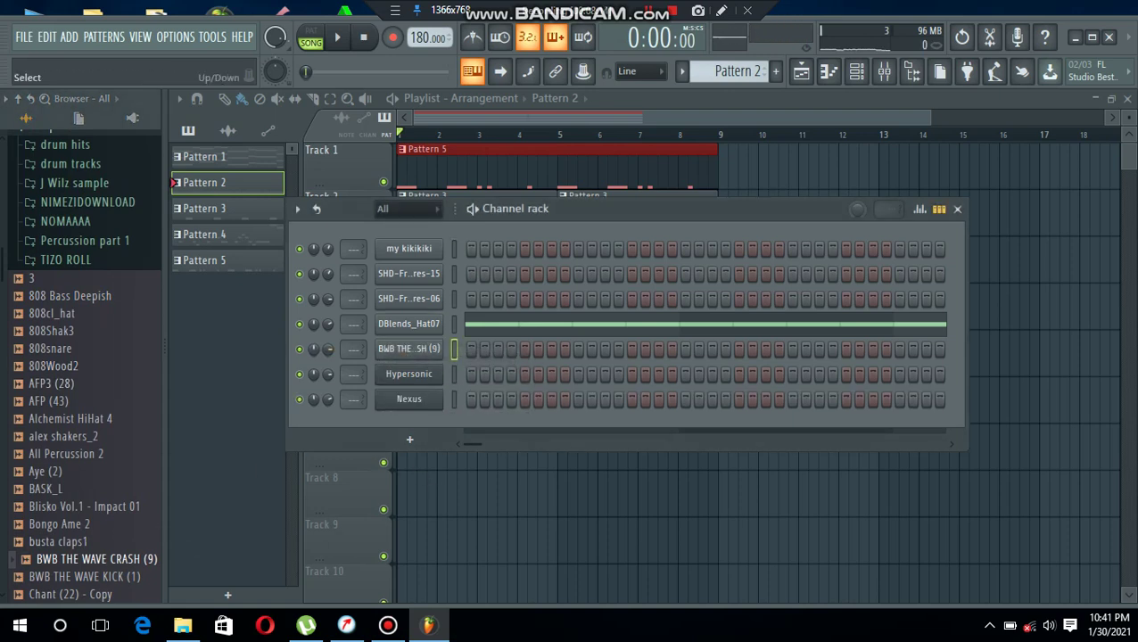
right_click(432, 349)
left_click(481, 349)
key("space")
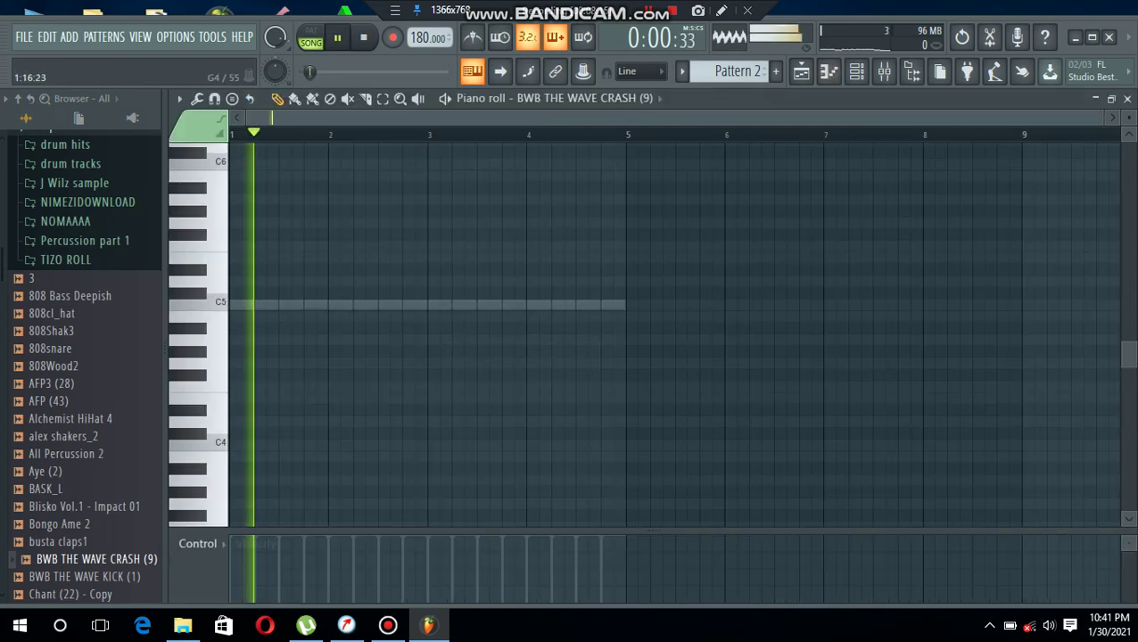
- Enter eighth-bar C5 crash notes on beats 2 and 4 of bar 1, repeat them through bar 4 and return to the playlist
left_click(258, 304)
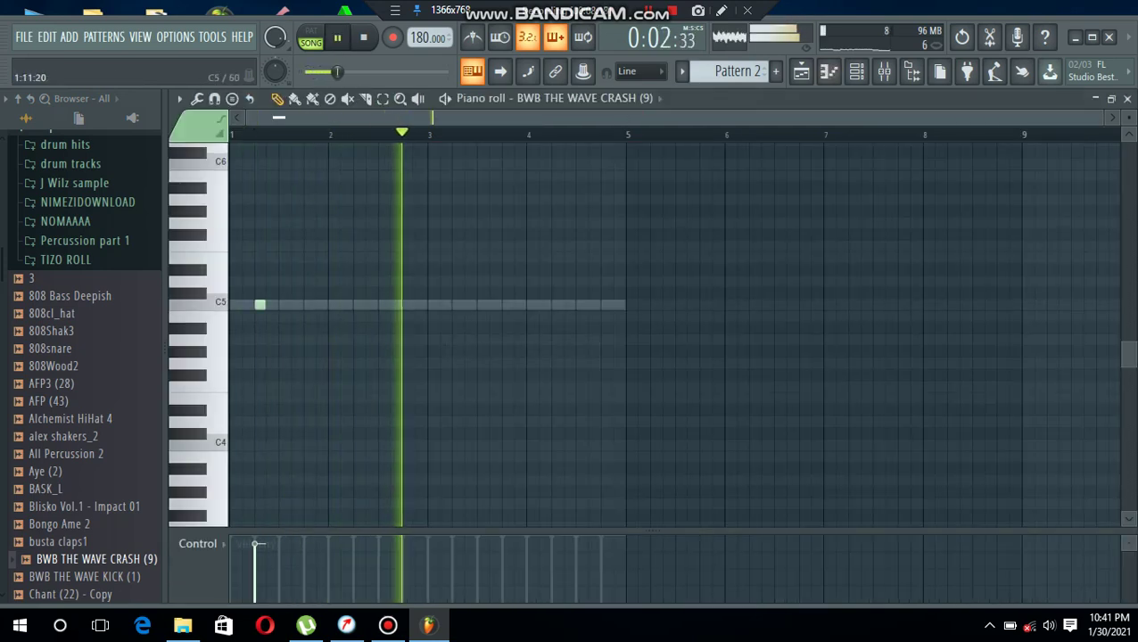
left_click(308, 304)
left_click_drag(234, 280, 348, 340)
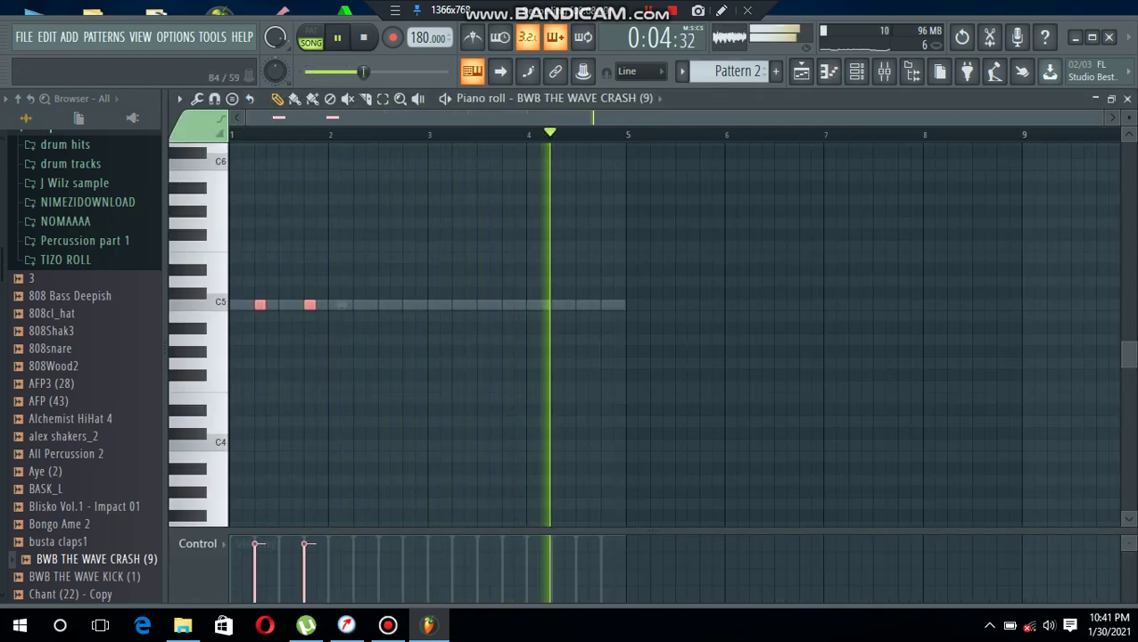
key("ctrl+b")
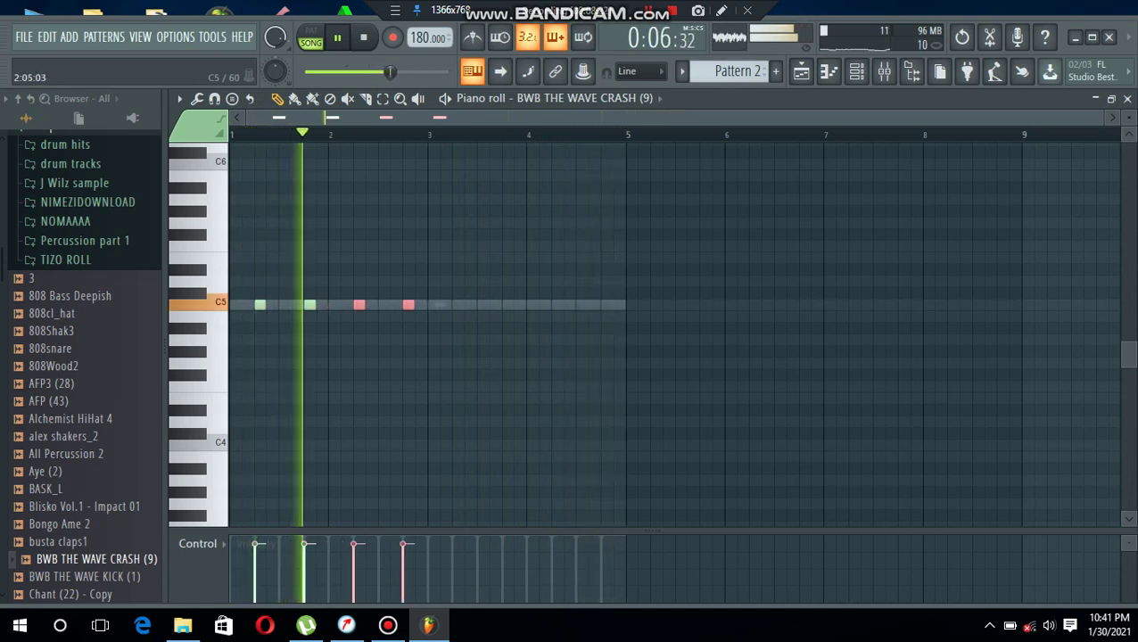
key("ctrl+a")
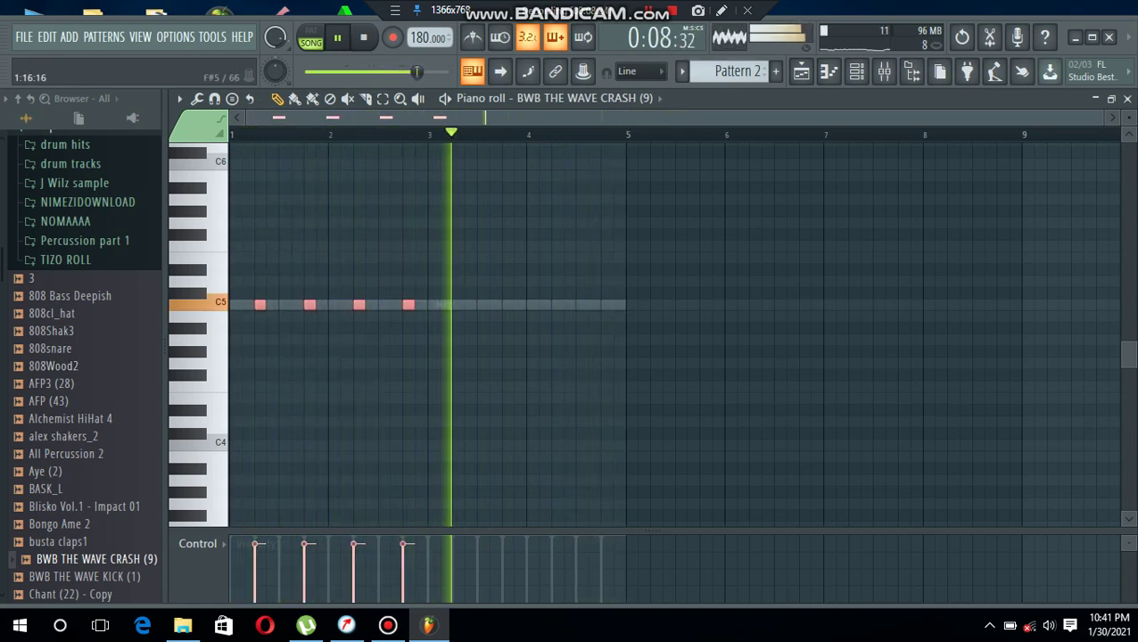
key("ctrl+b")
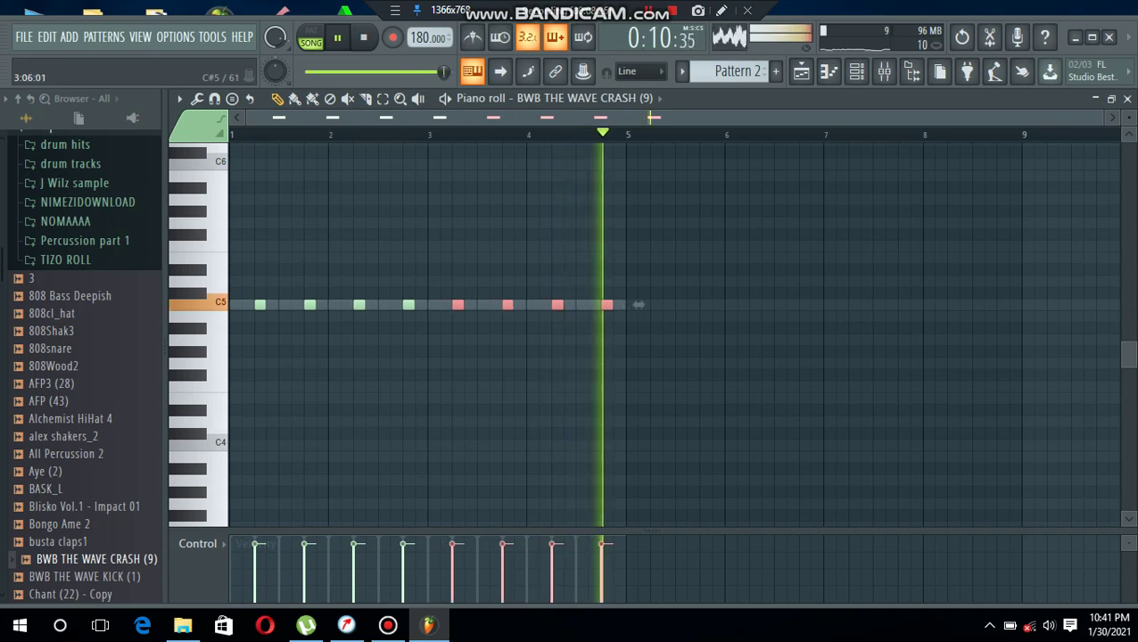
key("ctrl+d")
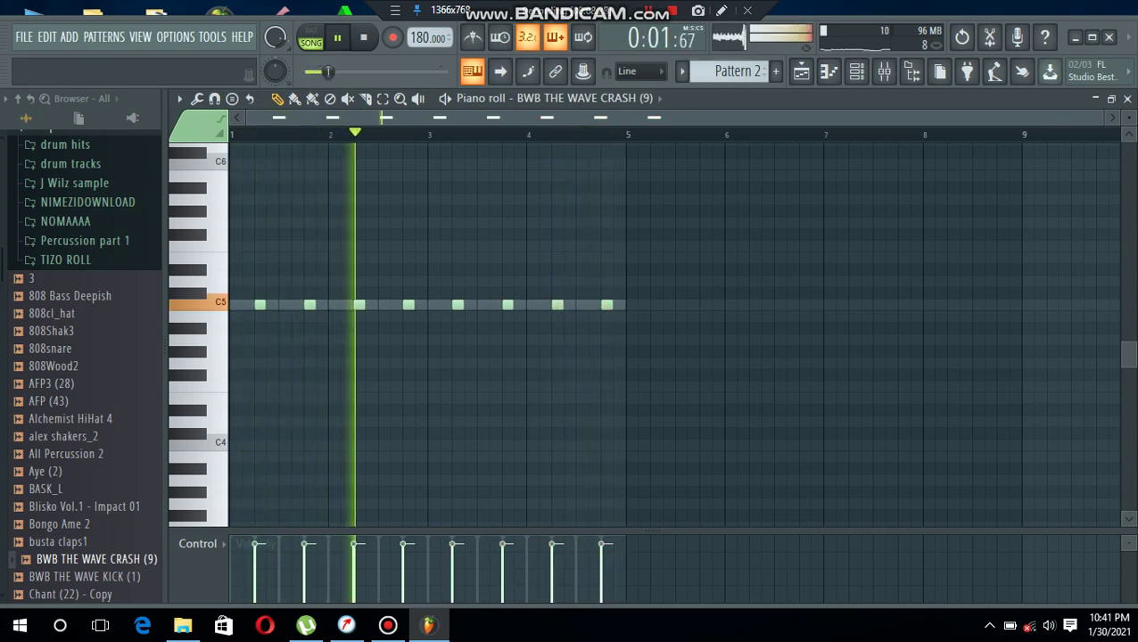
left_click(1126, 98)
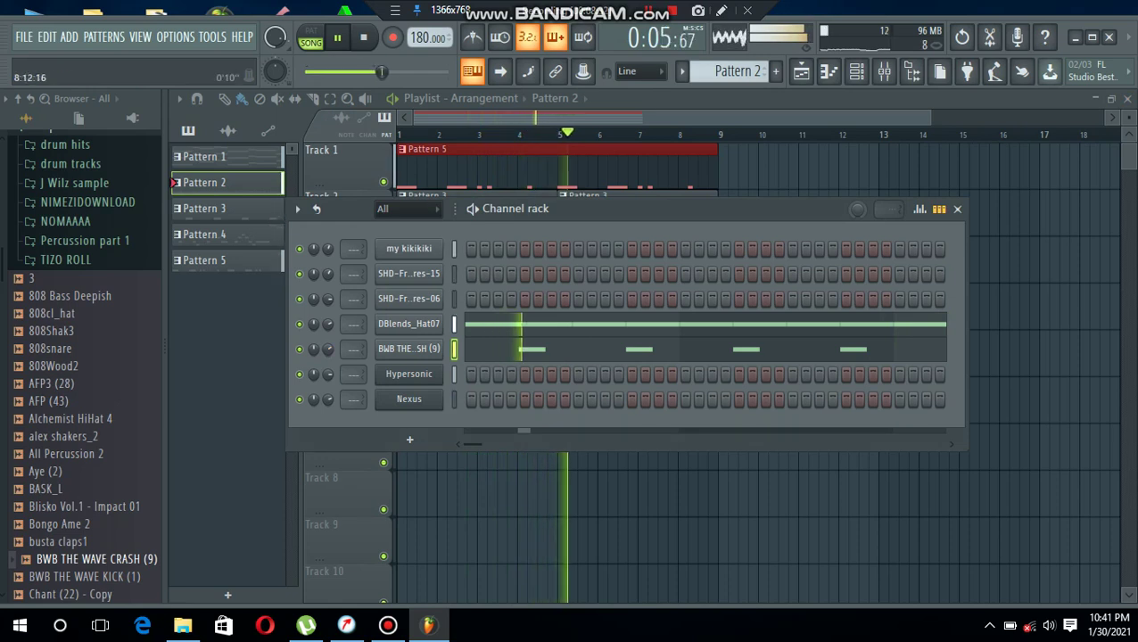
- Make Pattern 1 the active pattern and try to add another Hypersonic from the recent files
key("1")
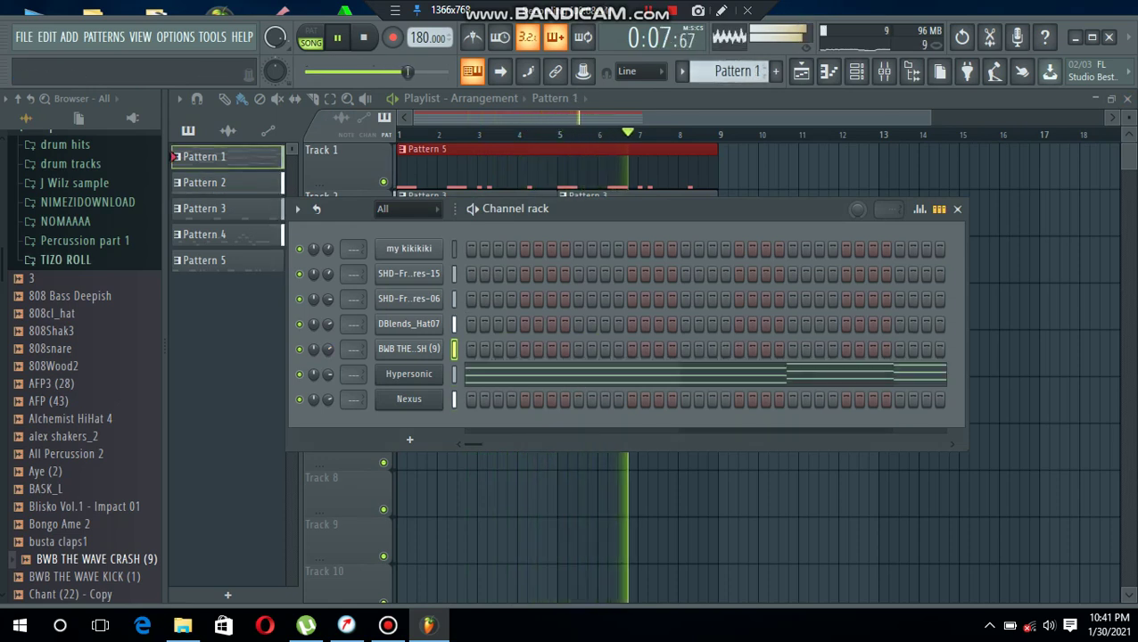
left_click(19, 98)
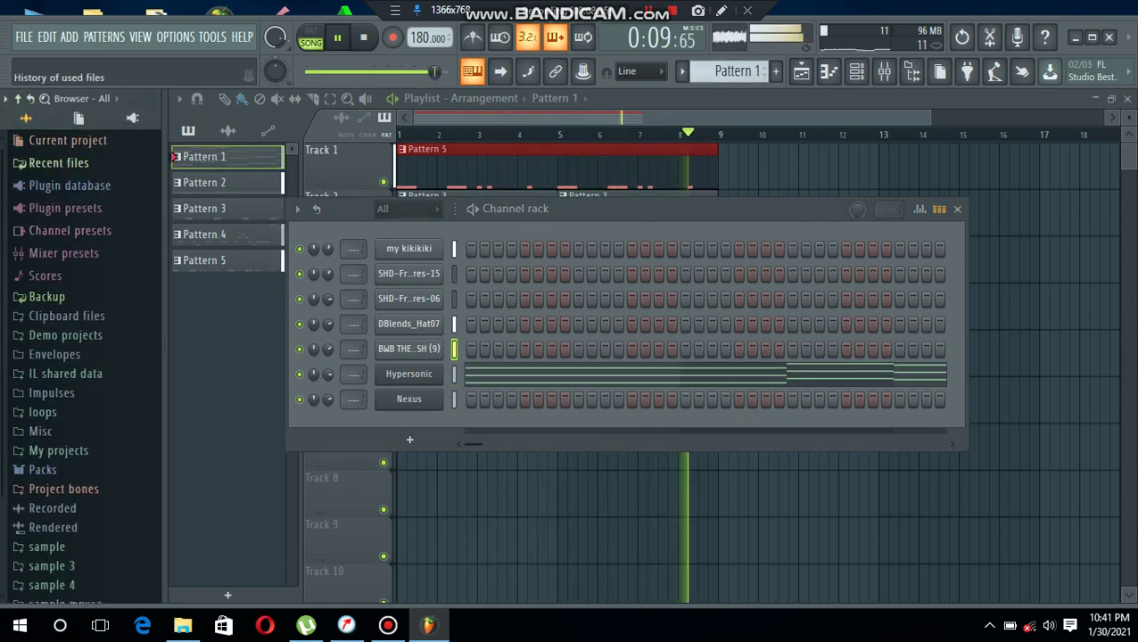
left_click(47, 162)
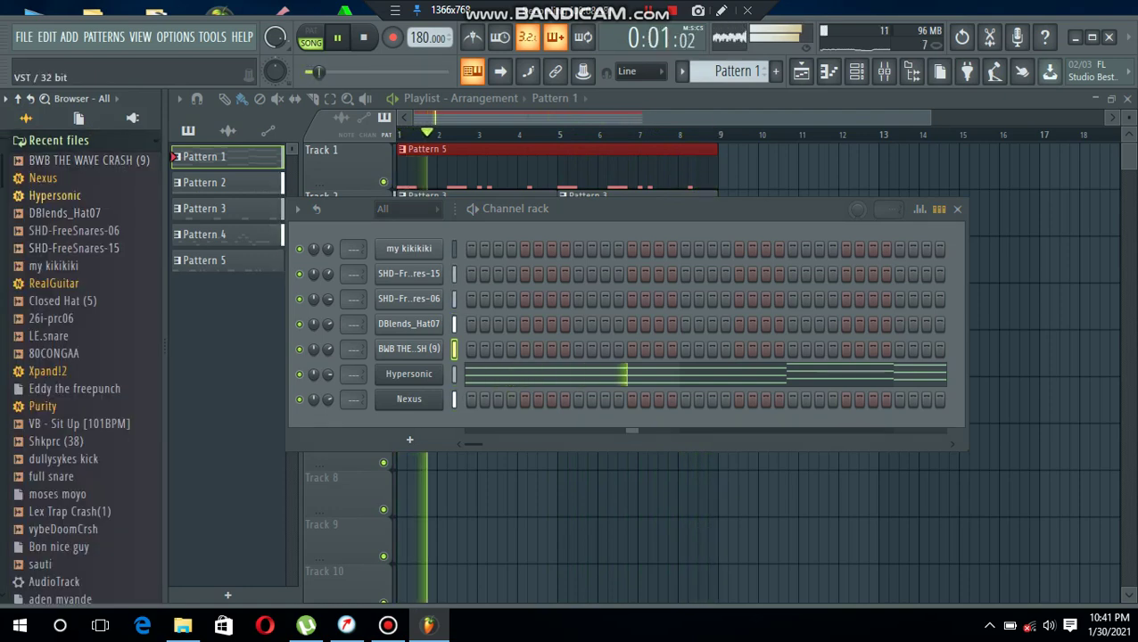
left_click(54, 197)
left_click_drag(375, 419, 367, 432)
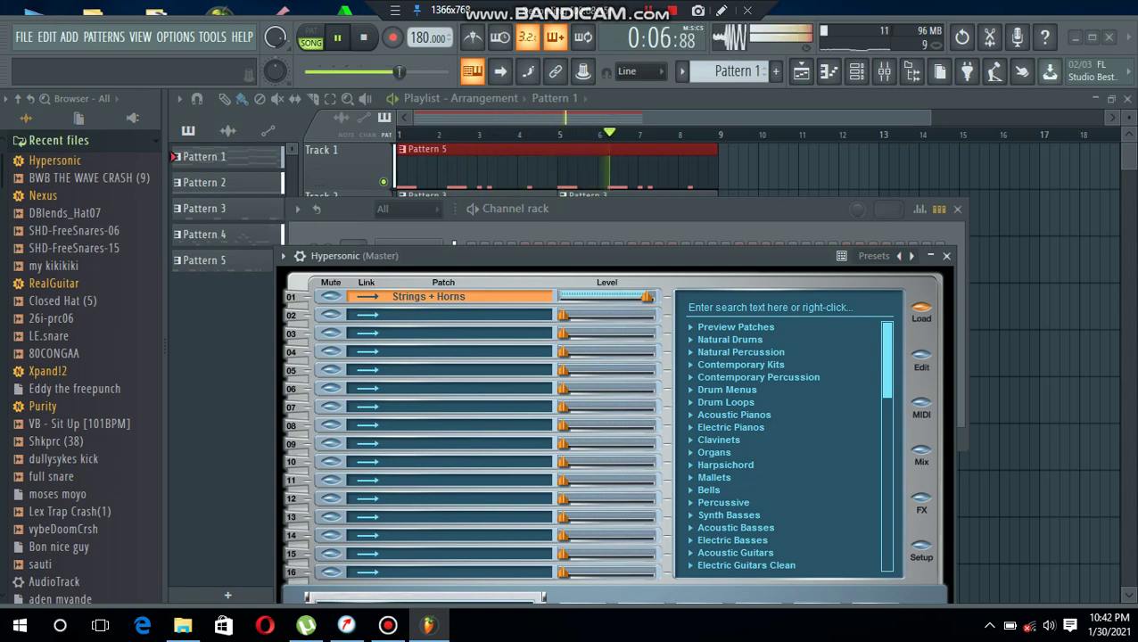
- Load the Soft Grand Piano patch from Acoustic Pianos in Hypersonic and close the plugin
left_click(734, 415)
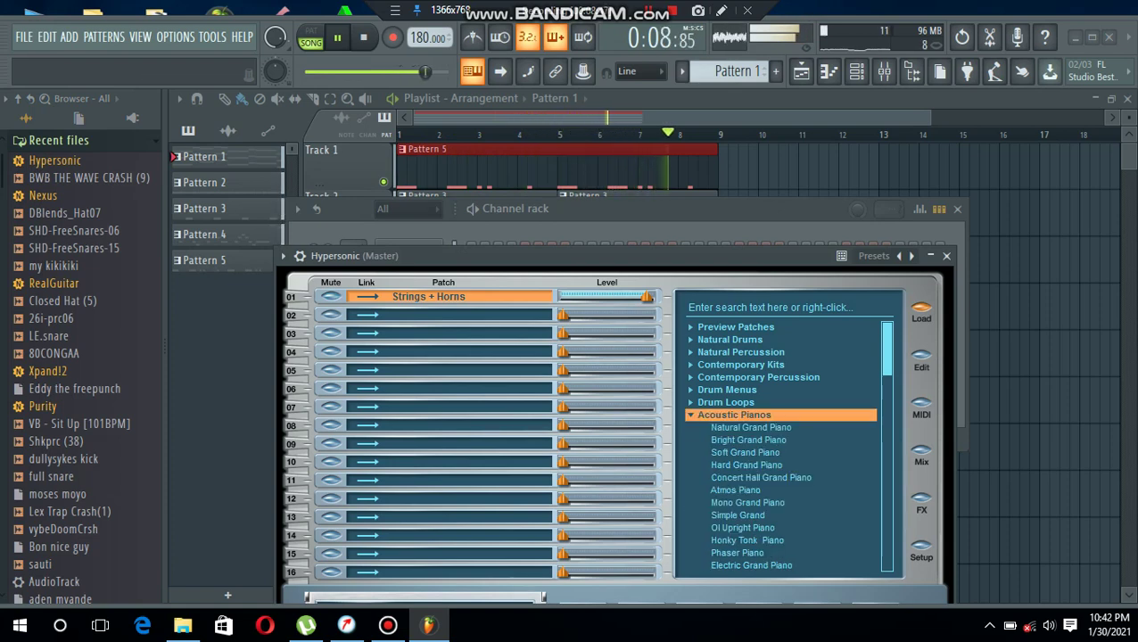
left_click(745, 452)
left_click(946, 256)
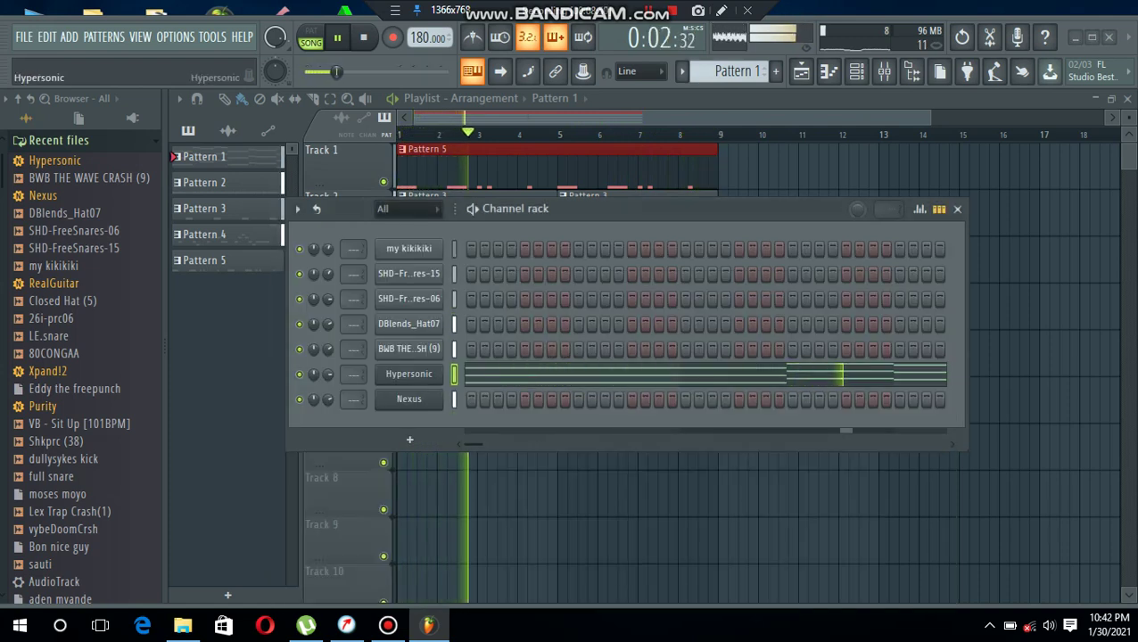
- Reopen Hypersonic, load the Strings + Horns patch from the Orchestral category and close the plugin
left_click(408, 374)
left_click_drag(570, 256, 554, 163)
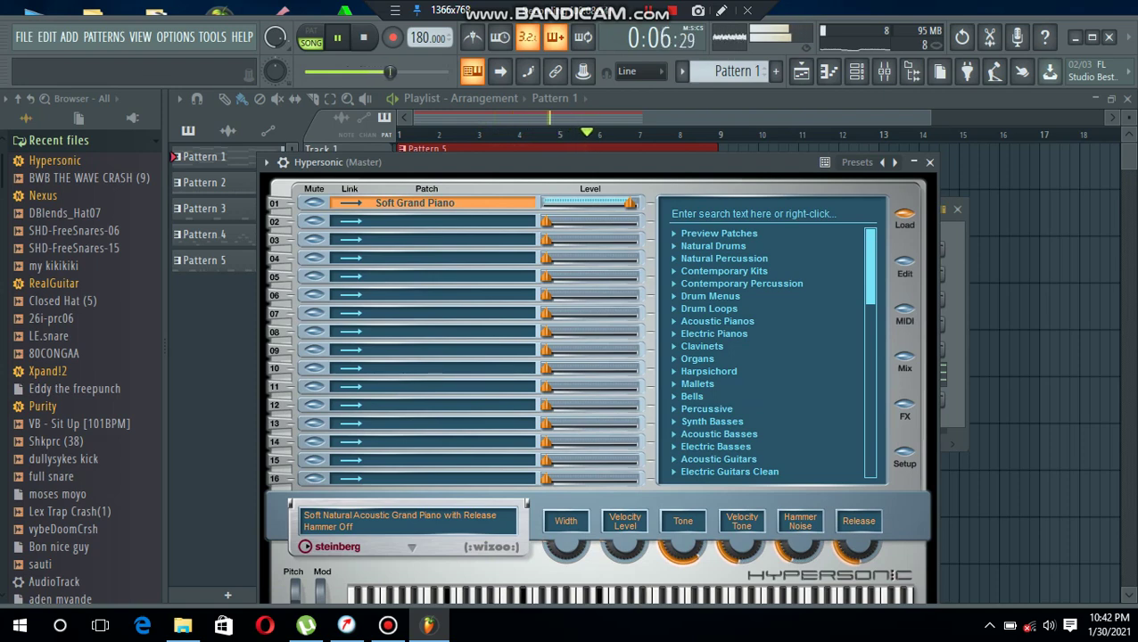
scroll(762, 352, "down", 3)
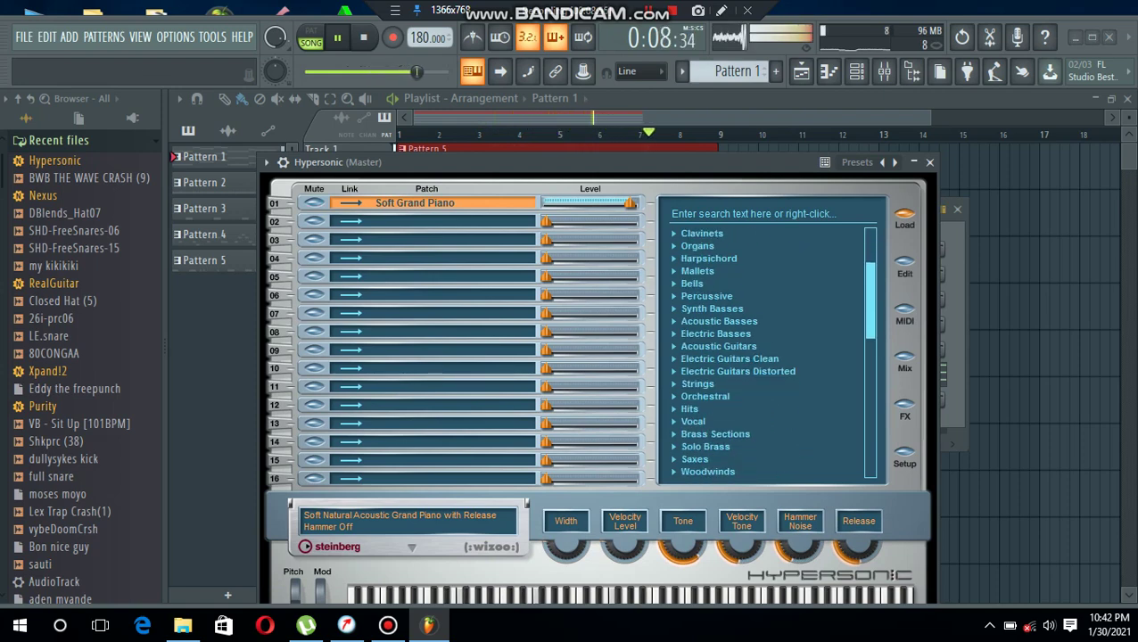
left_click(704, 396)
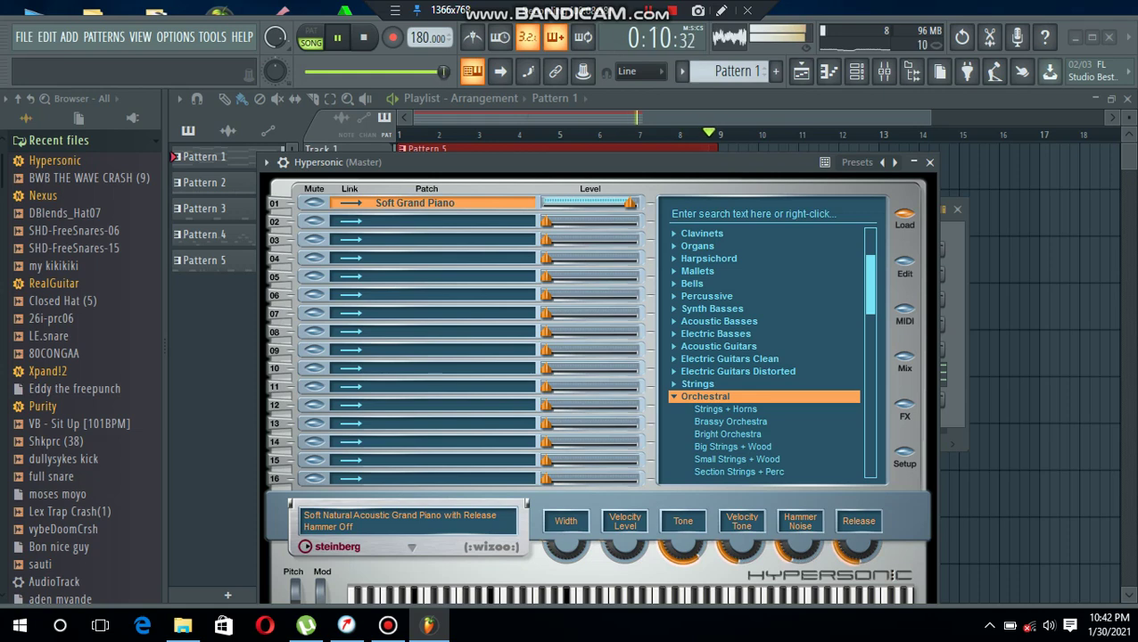
left_click(725, 408)
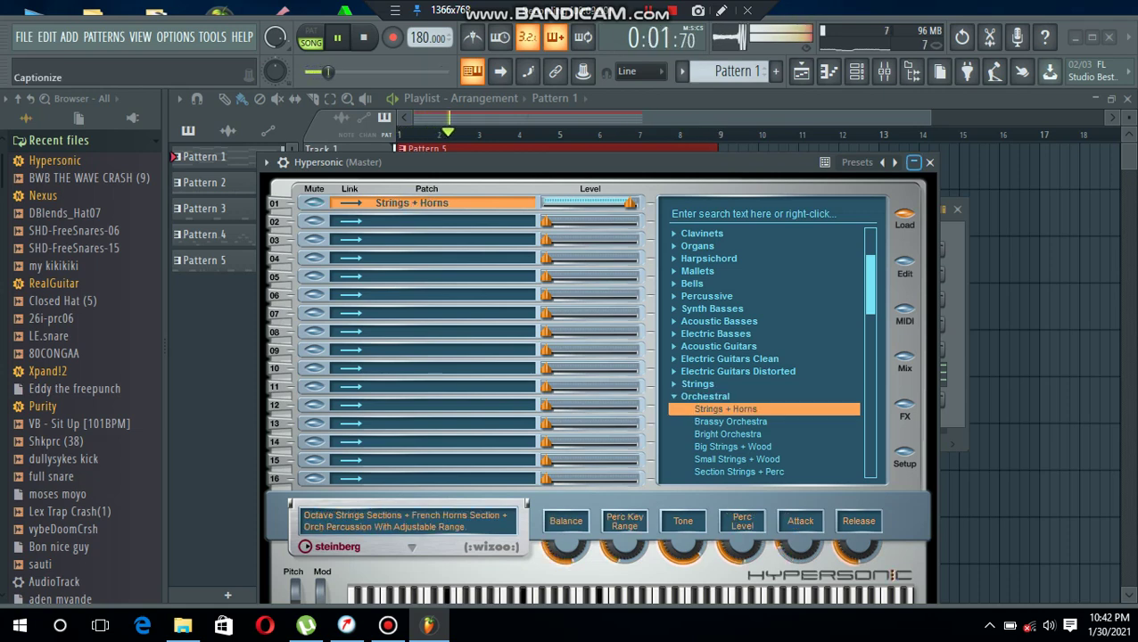
left_click(929, 161)
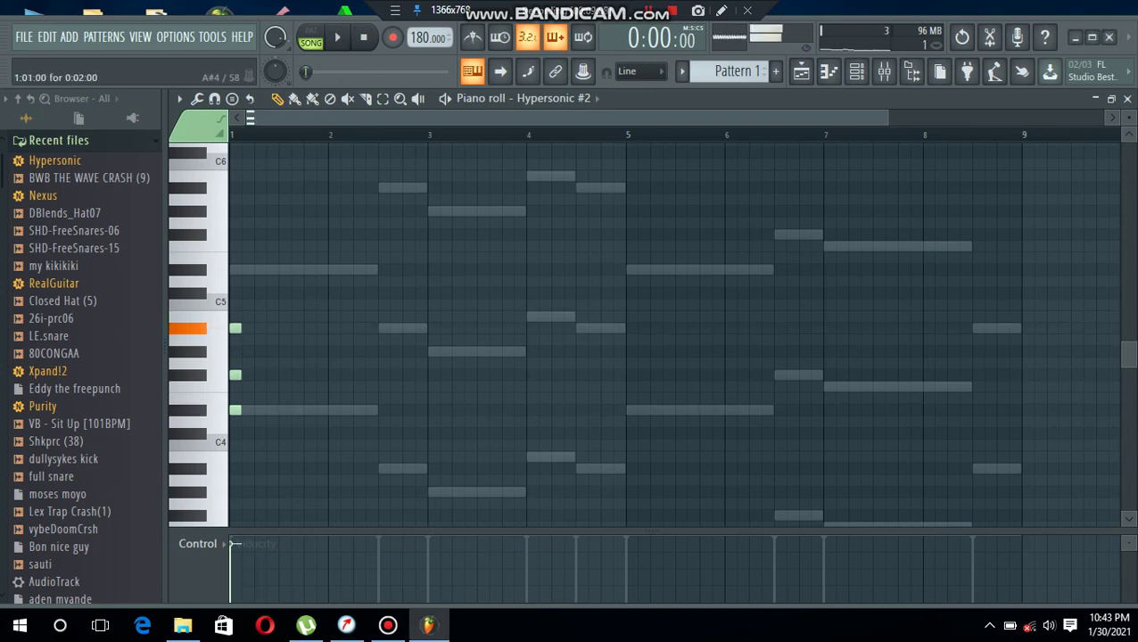
- Repeat the D#4, F#4 and A#4 chord on every beat of bars 1 and 2 in the Hypersonic #2 piano roll
left_click_drag(309, 286, 230, 436)
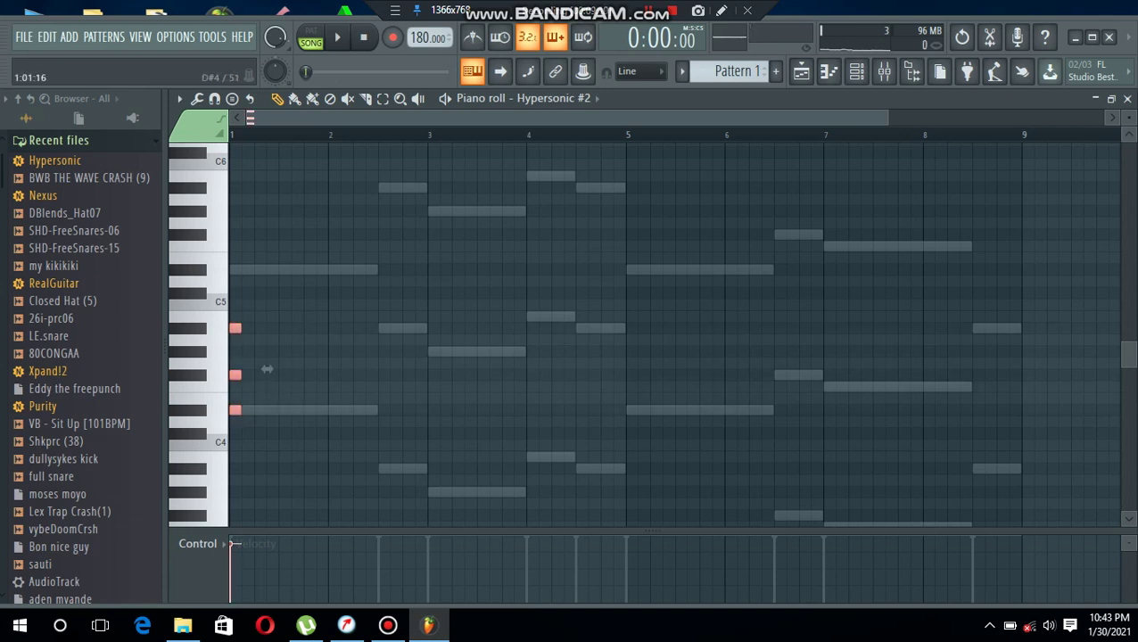
left_click_drag(279, 369, 291, 369)
left_click_drag(352, 263, 228, 460)
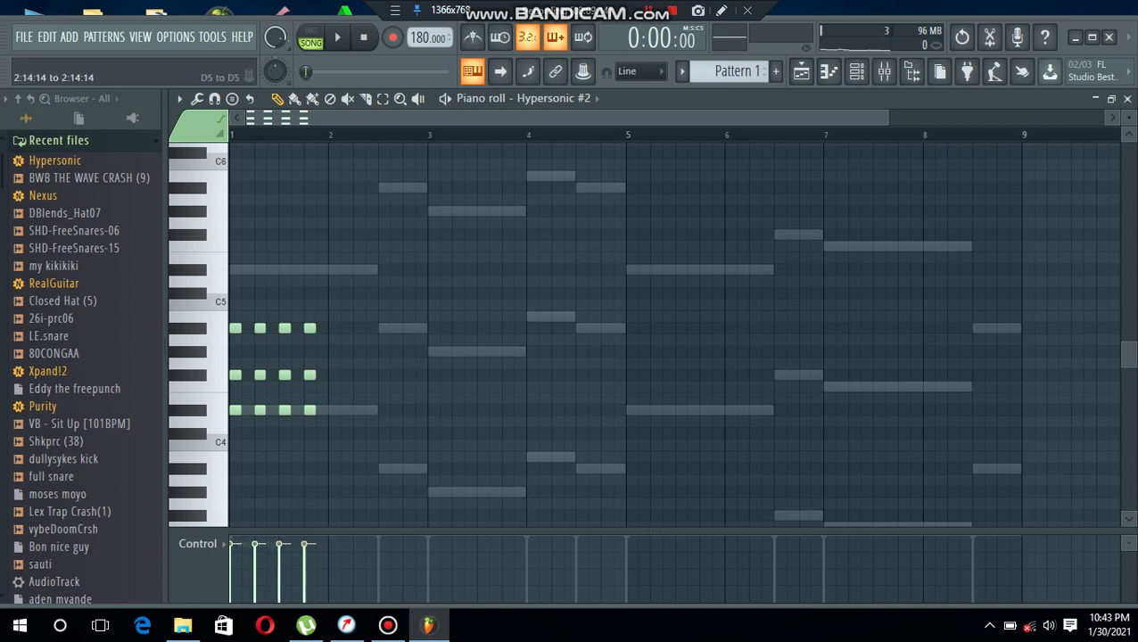
left_click_drag(414, 275, 228, 460)
left_click_drag(342, 369, 489, 370)
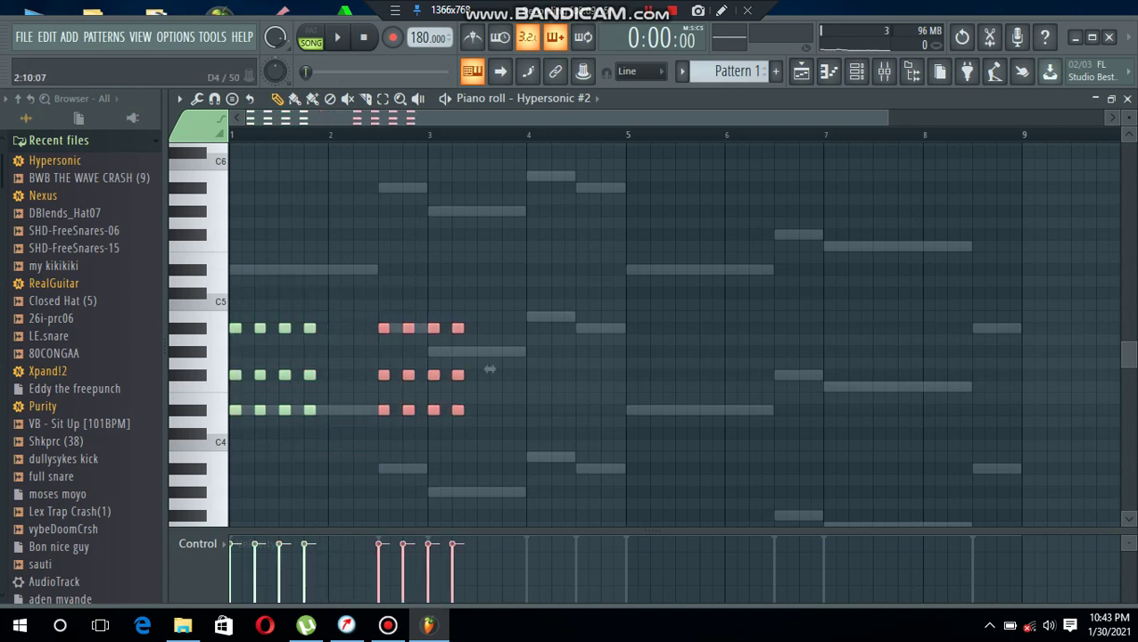
- Copy the two bars of chords into bars 3 and 4, transposed up to G#4, B4 and D#5
left_click_drag(503, 254, 228, 469)
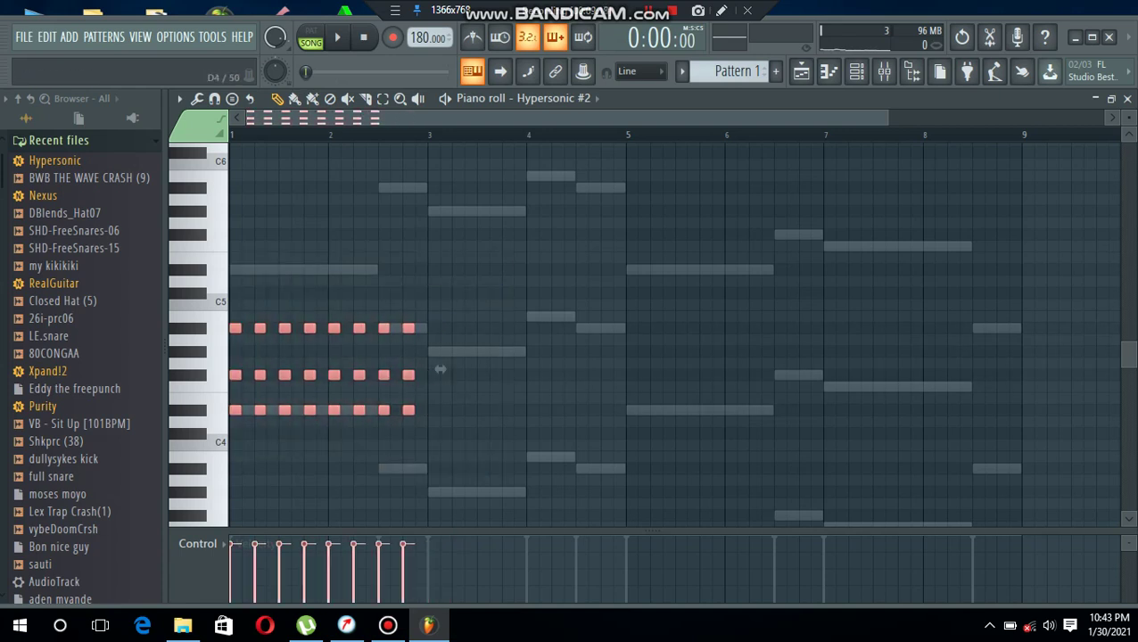
left_click_drag(440, 369, 639, 299)
left_click_drag(436, 340, 435, 352)
key("ctrl+d")
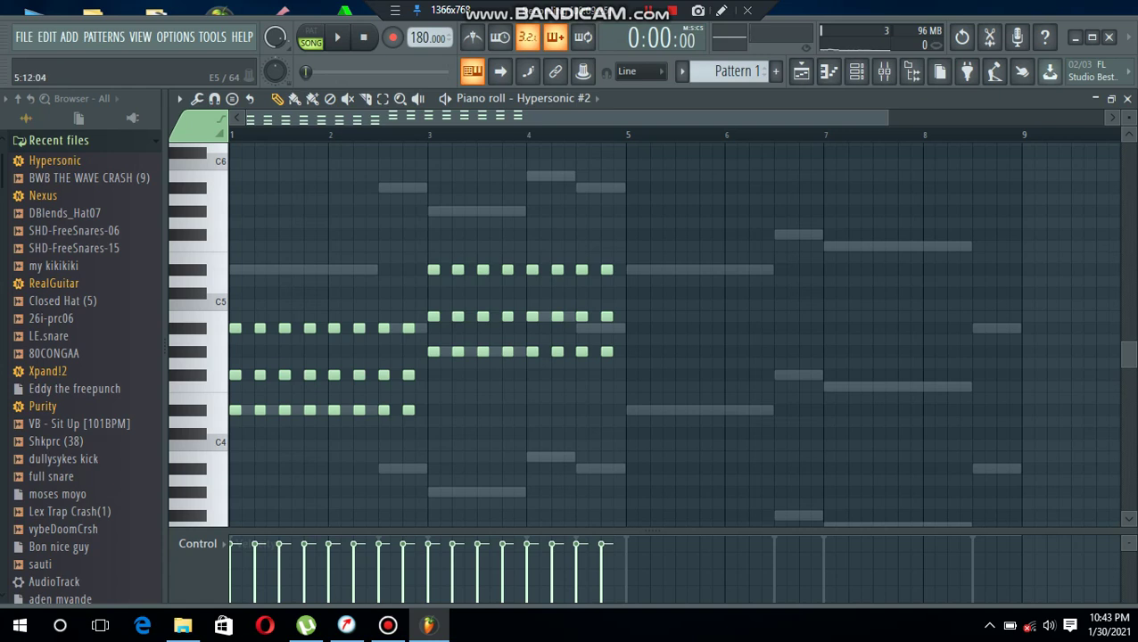
- Duplicate the four bars of chords into bars 5 to 8, raising the chords in bars 7 and 8 by two semitones to A#4, C#5 and F5
key("ctrl+b")
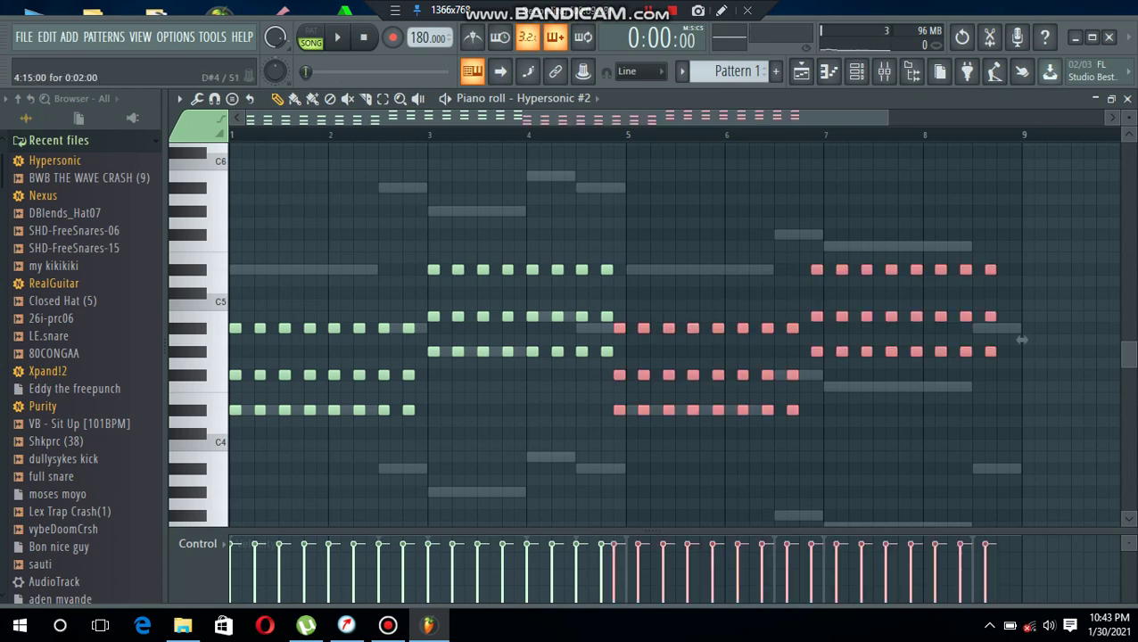
left_click_drag(1021, 340, 1034, 340)
left_click_drag(1036, 216, 826, 405)
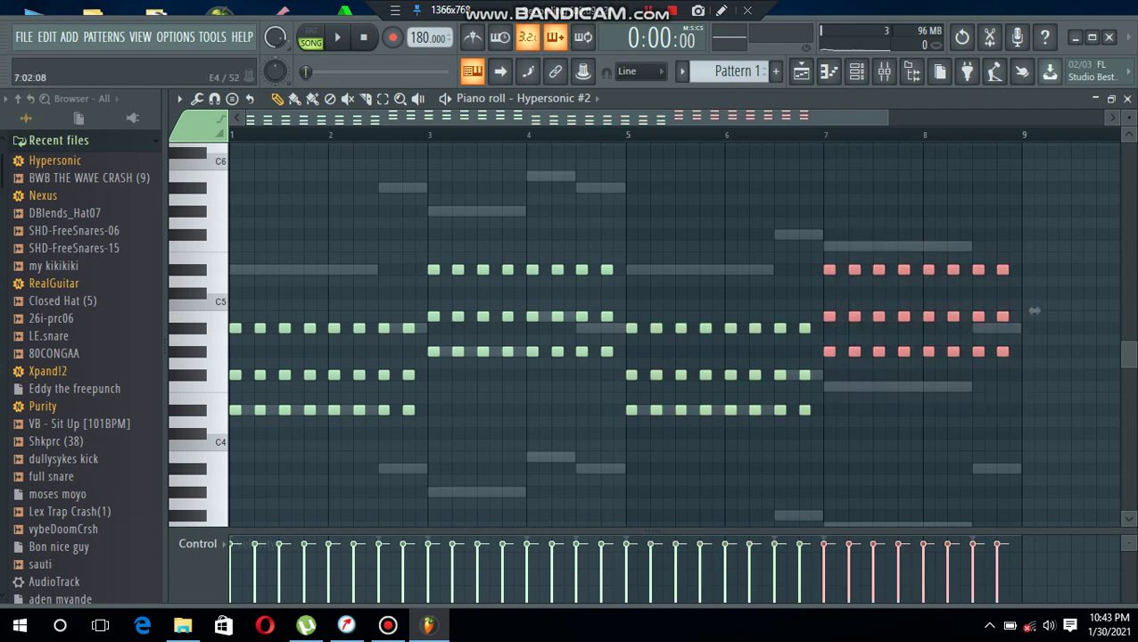
left_click_drag(1034, 311, 1033, 287)
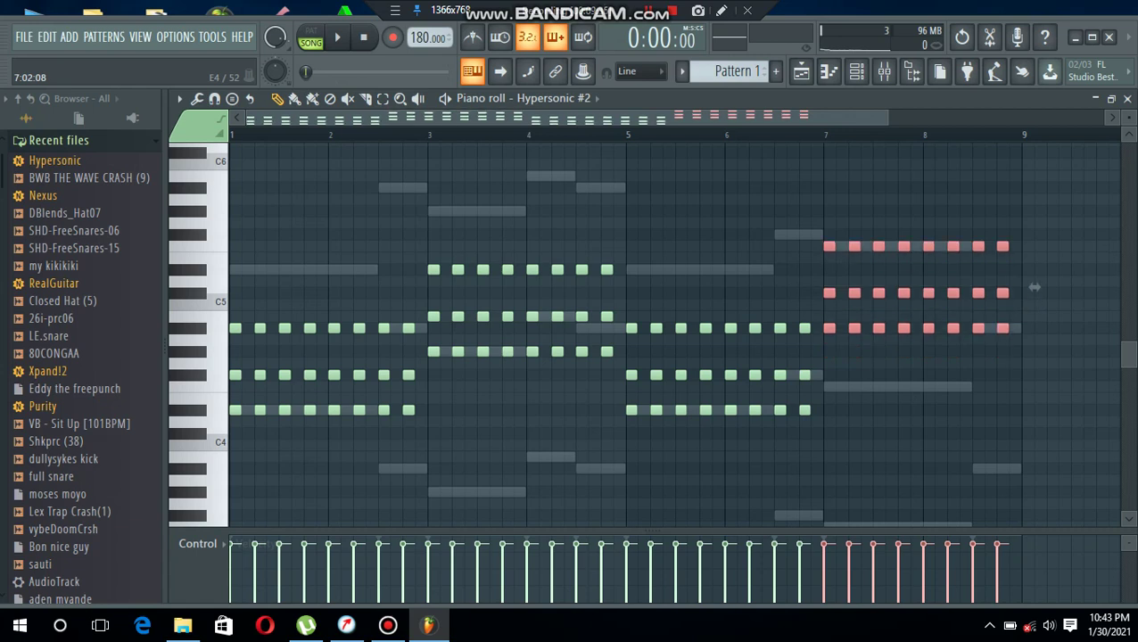
key("ctrl+d")
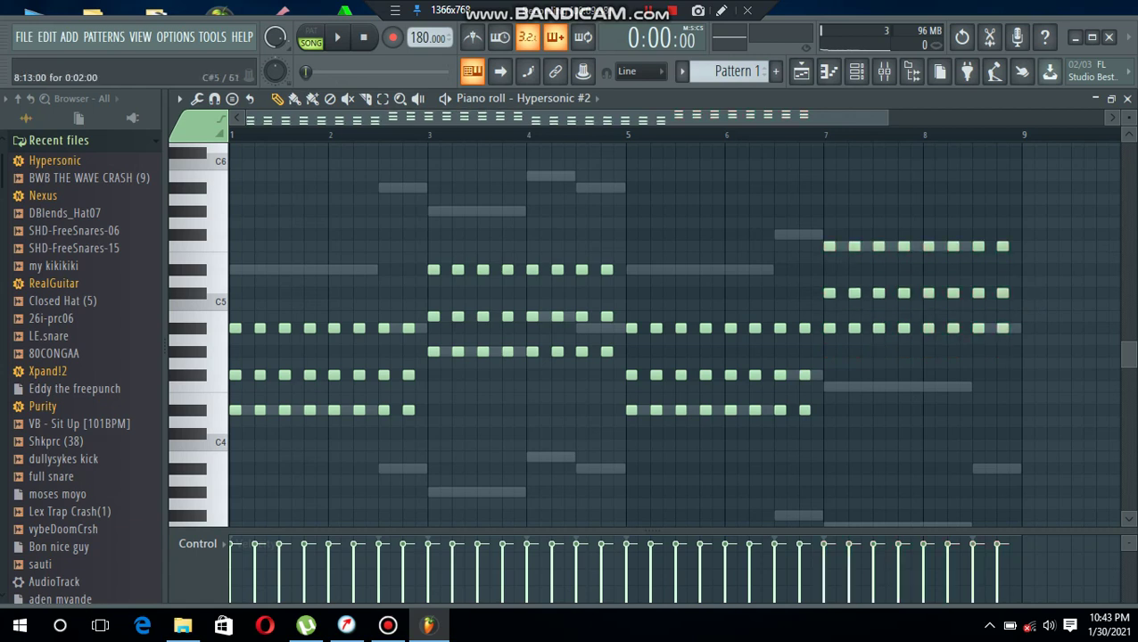
- Play the song to hear the new chords, close the piano roll and channel rack during playback, and stop it in the playlist
key("space")
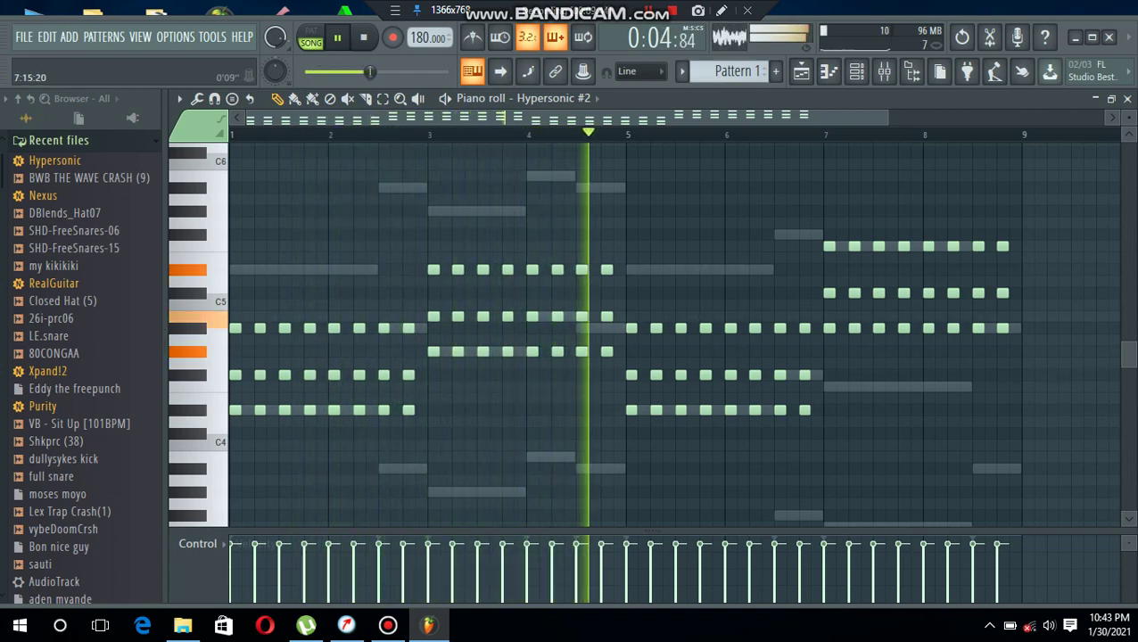
scroll(909, 133, "down", 2)
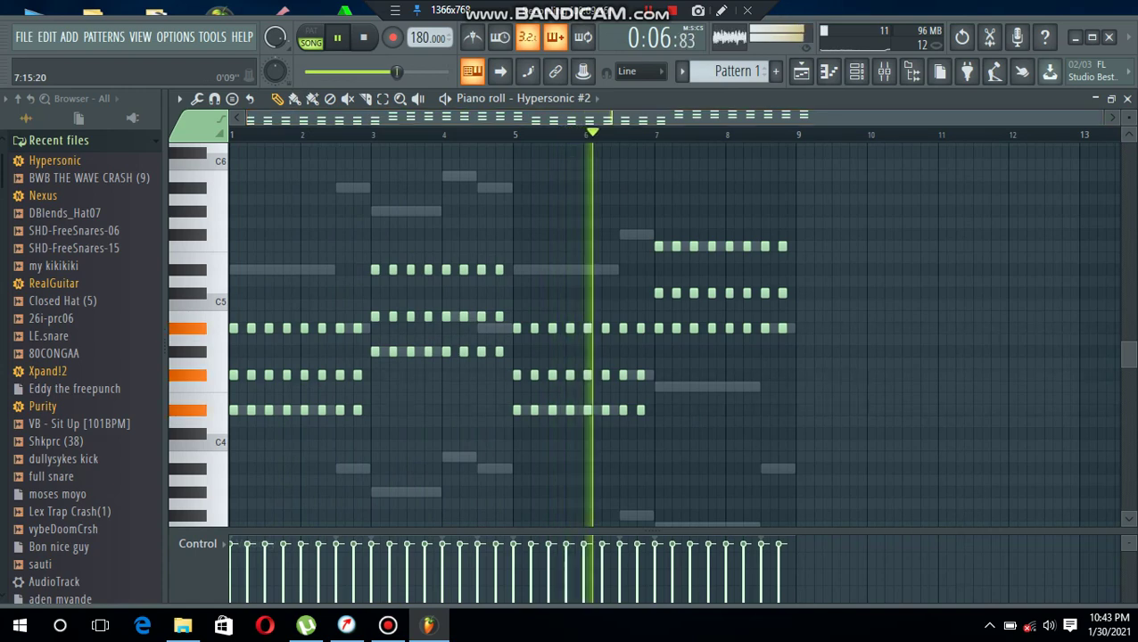
left_click(1127, 98)
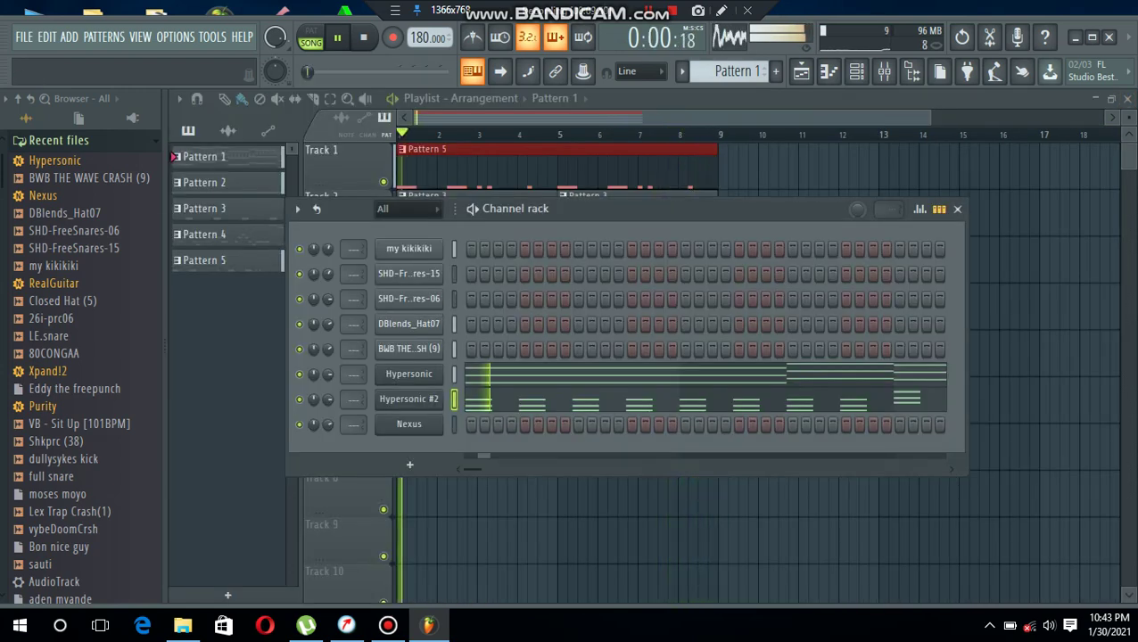
key("F6")
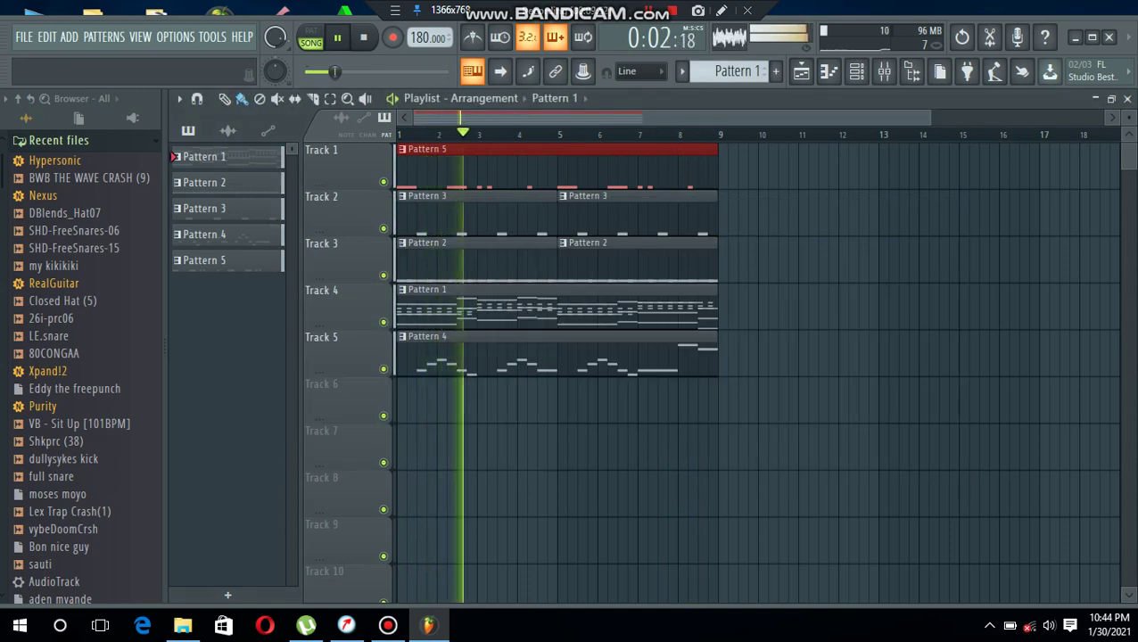
key("space")
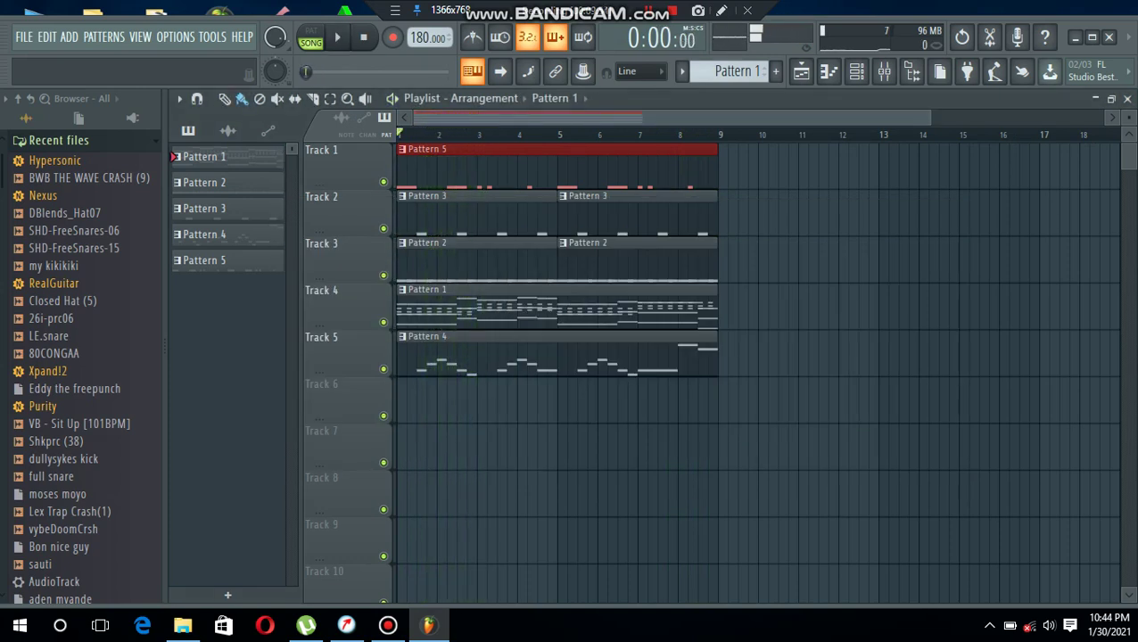